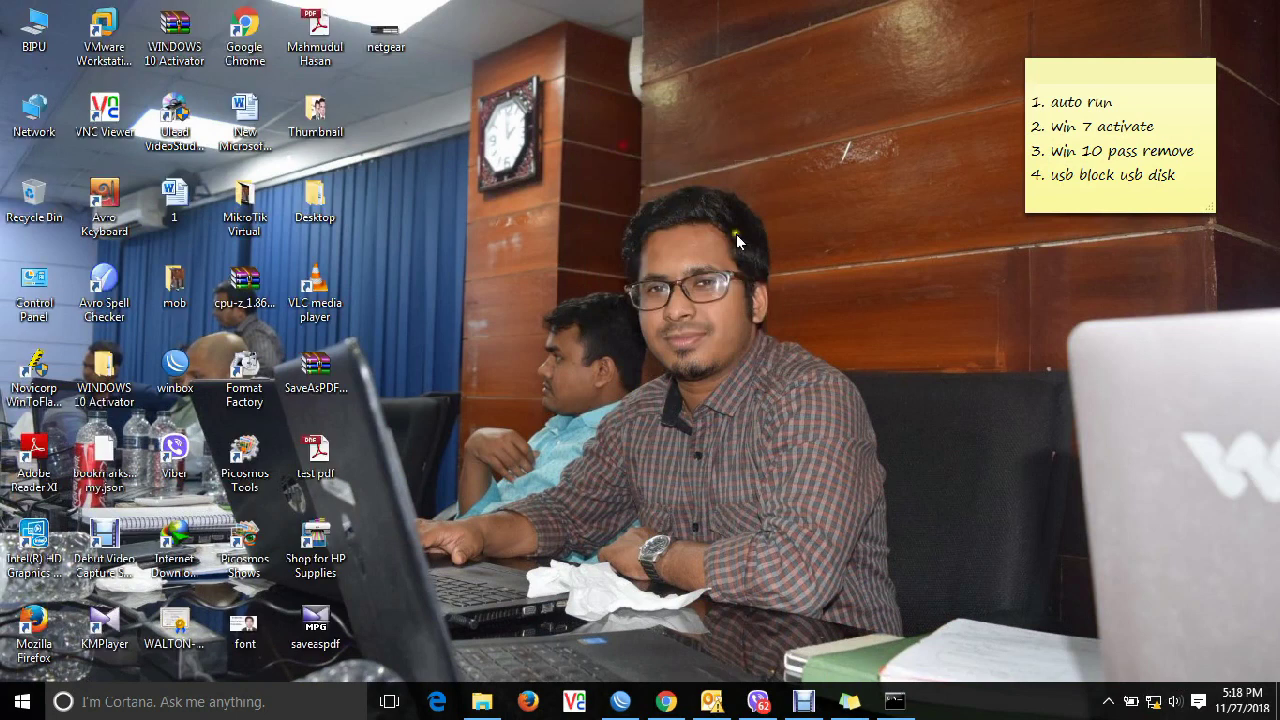
Open the Ethernet adapter's properties from Network and Sharing Center's adapter settings
click(766, 186)
right_click(1153, 705)
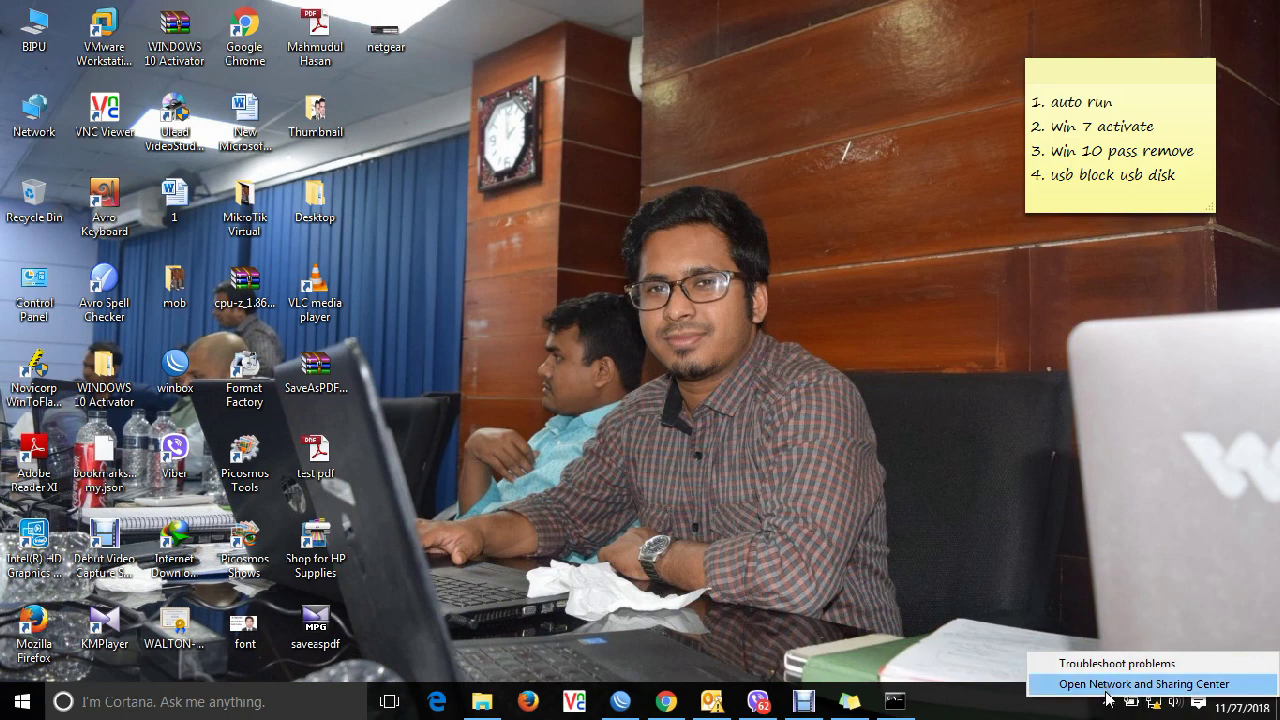
click(1107, 690)
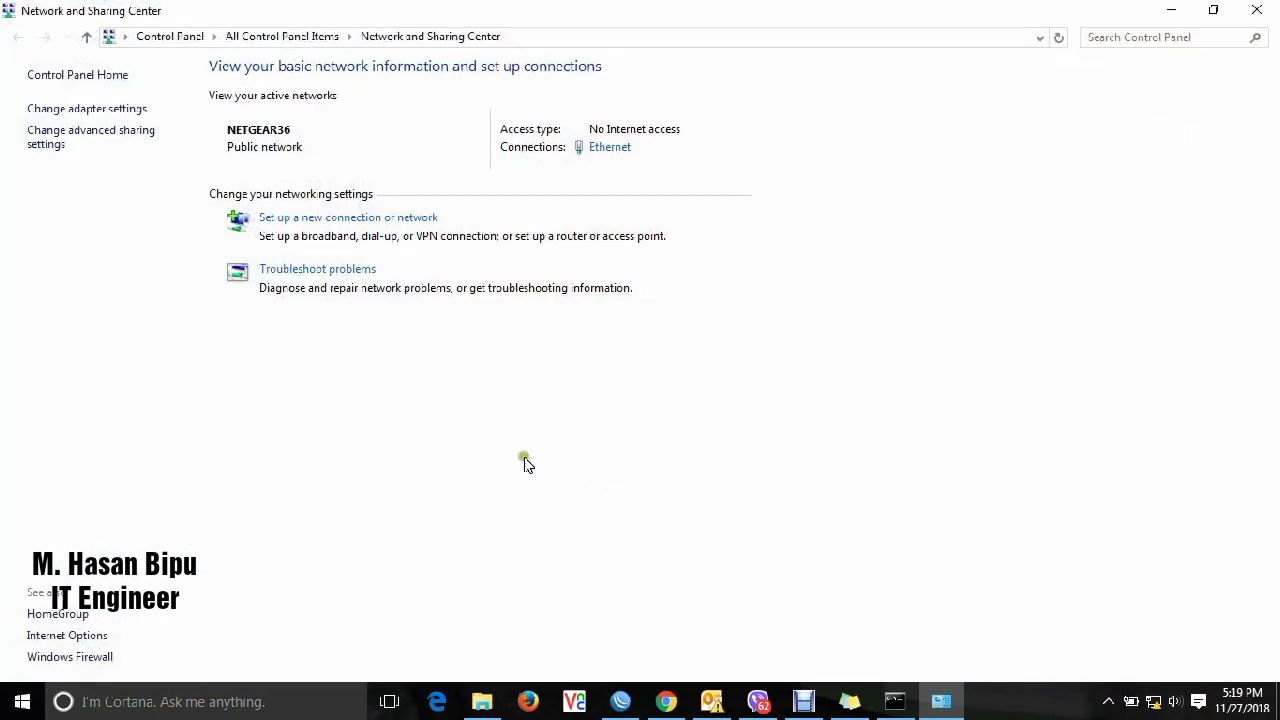
click(49, 110)
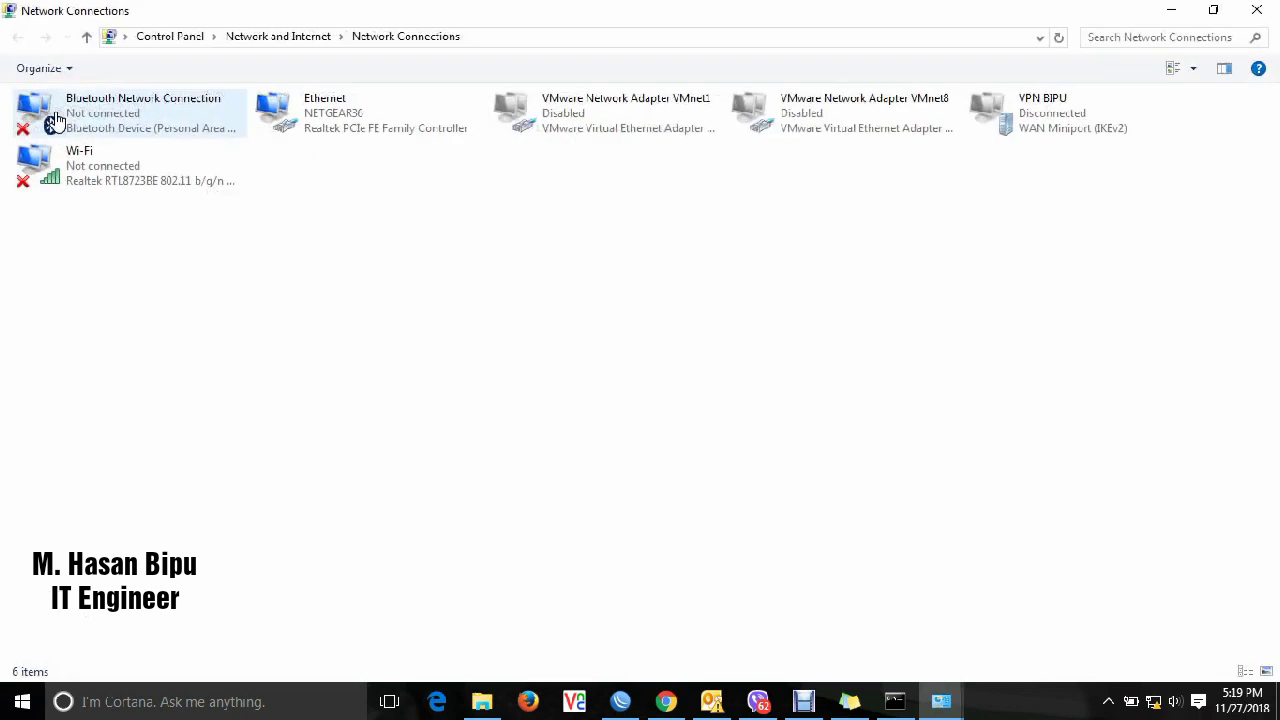
click(306, 114)
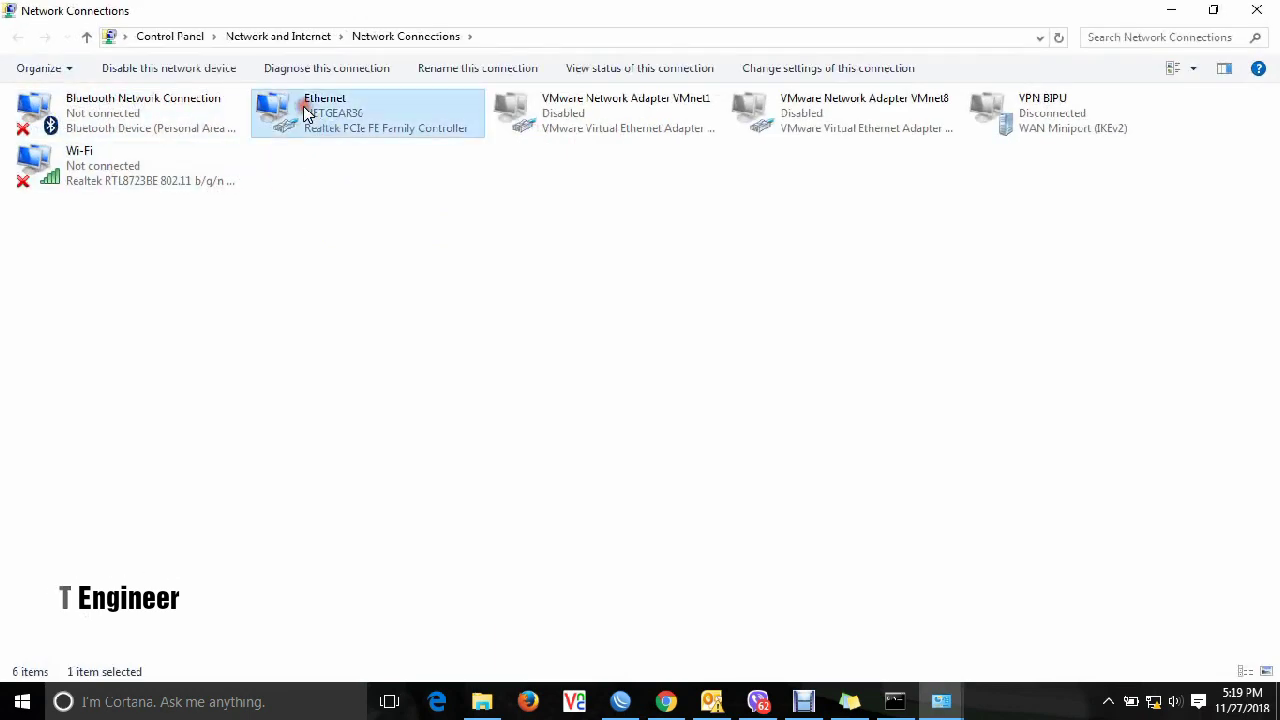
right_click(306, 114)
click(350, 284)
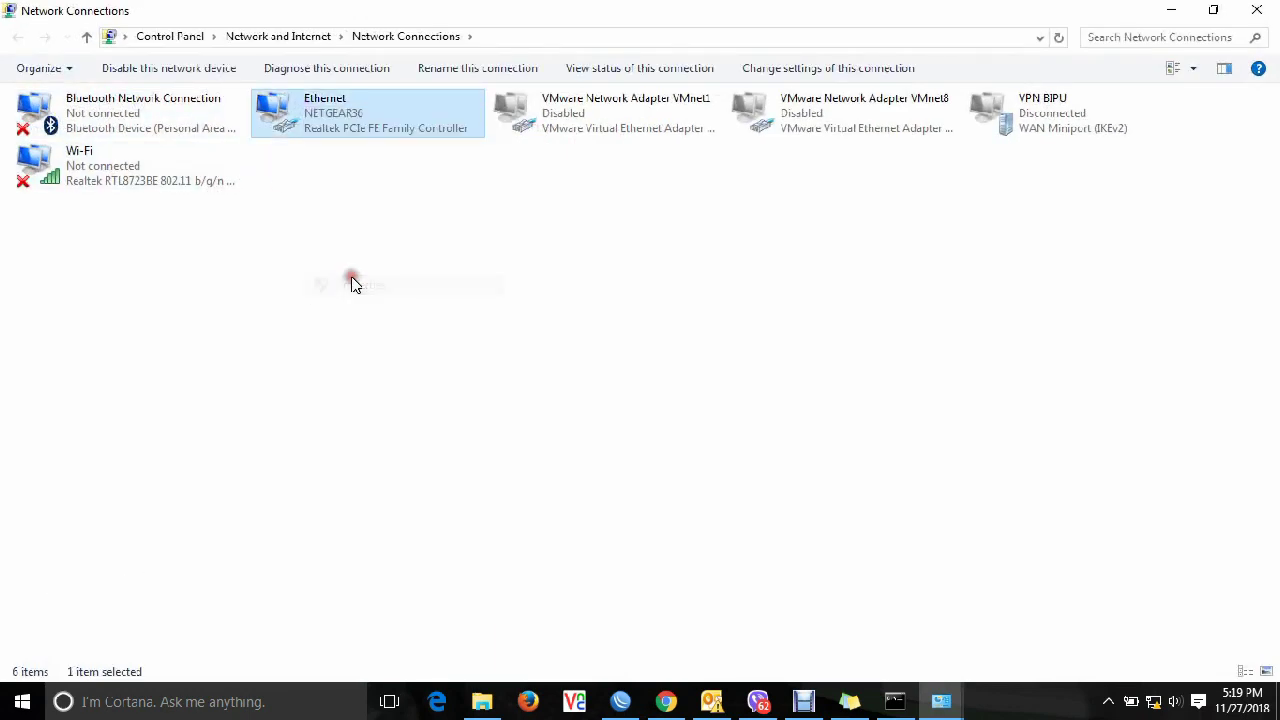
scroll(175, 290, down, 2)
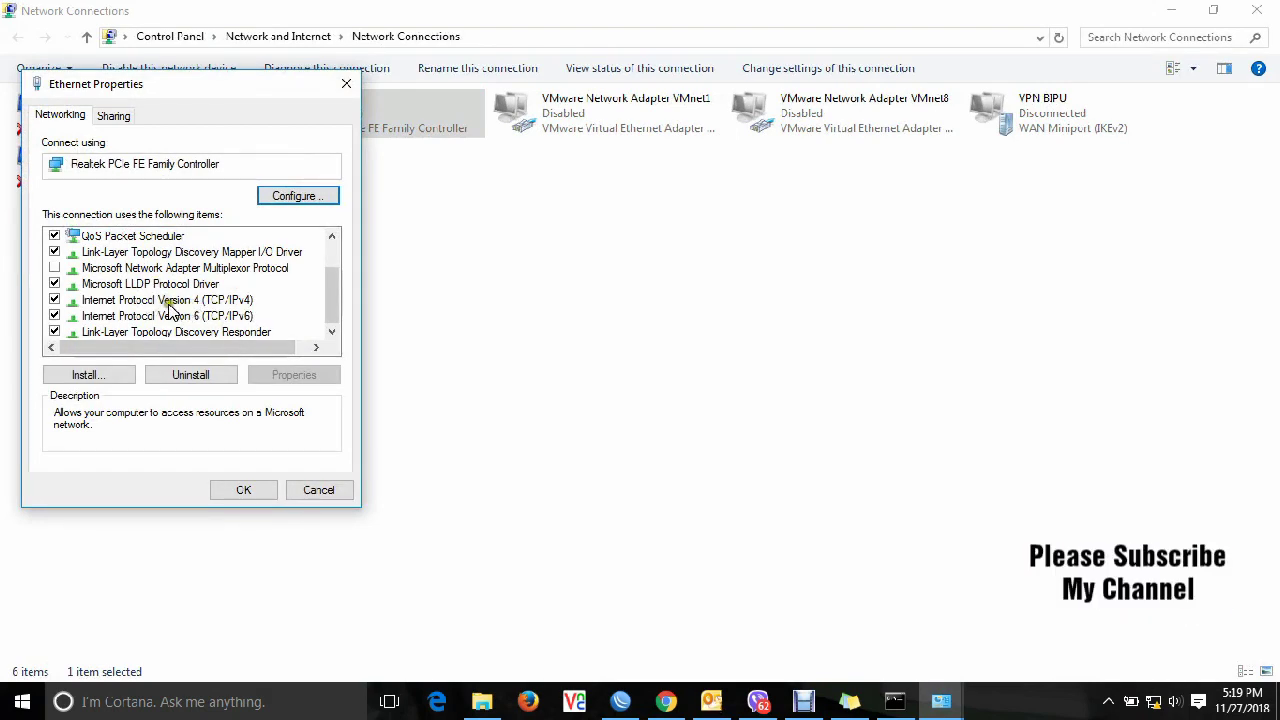
Keep IPv4 on obtaining IP and DNS automatically, confirm, and close the network windows
double_click(172, 302)
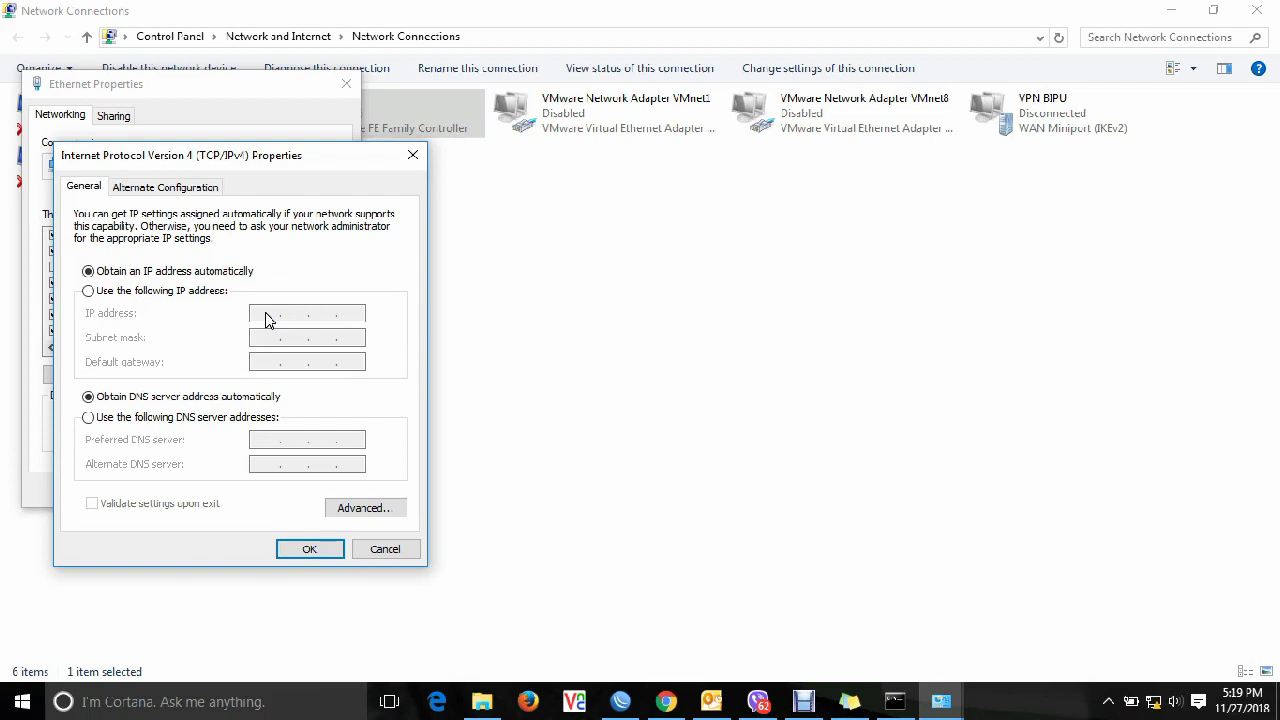
click(198, 395)
click(286, 549)
click(243, 490)
right_click(506, 263)
click(560, 337)
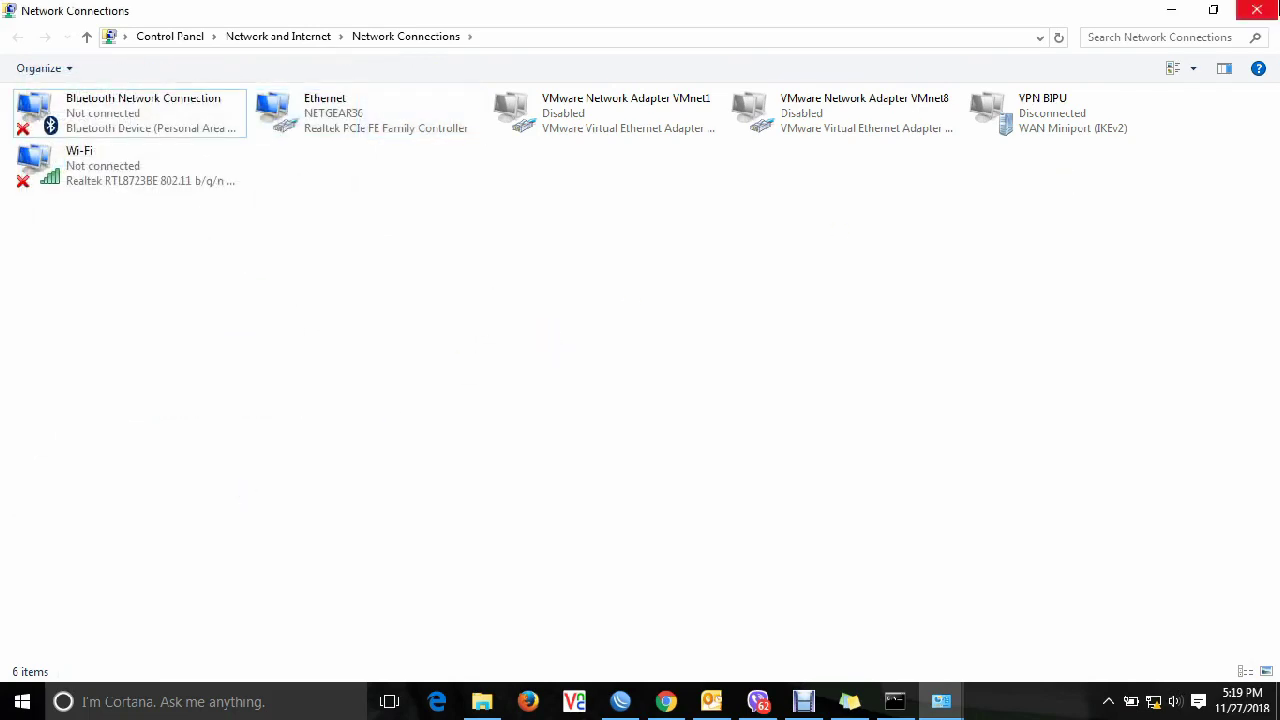
click(1257, 10)
click(1257, 10)
right_click(528, 110)
Launch Firefox and go to the mistyped router address 'routerlogin.nee', then select it for correction
click(560, 157)
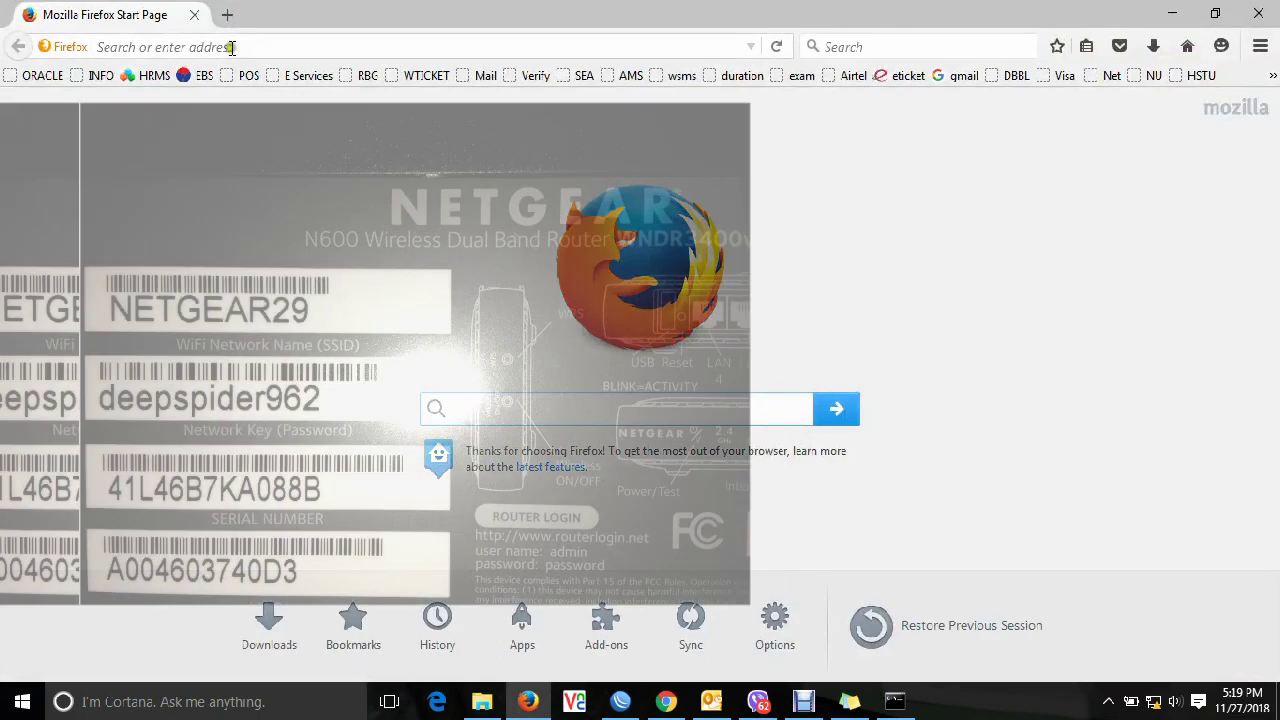
click(231, 47)
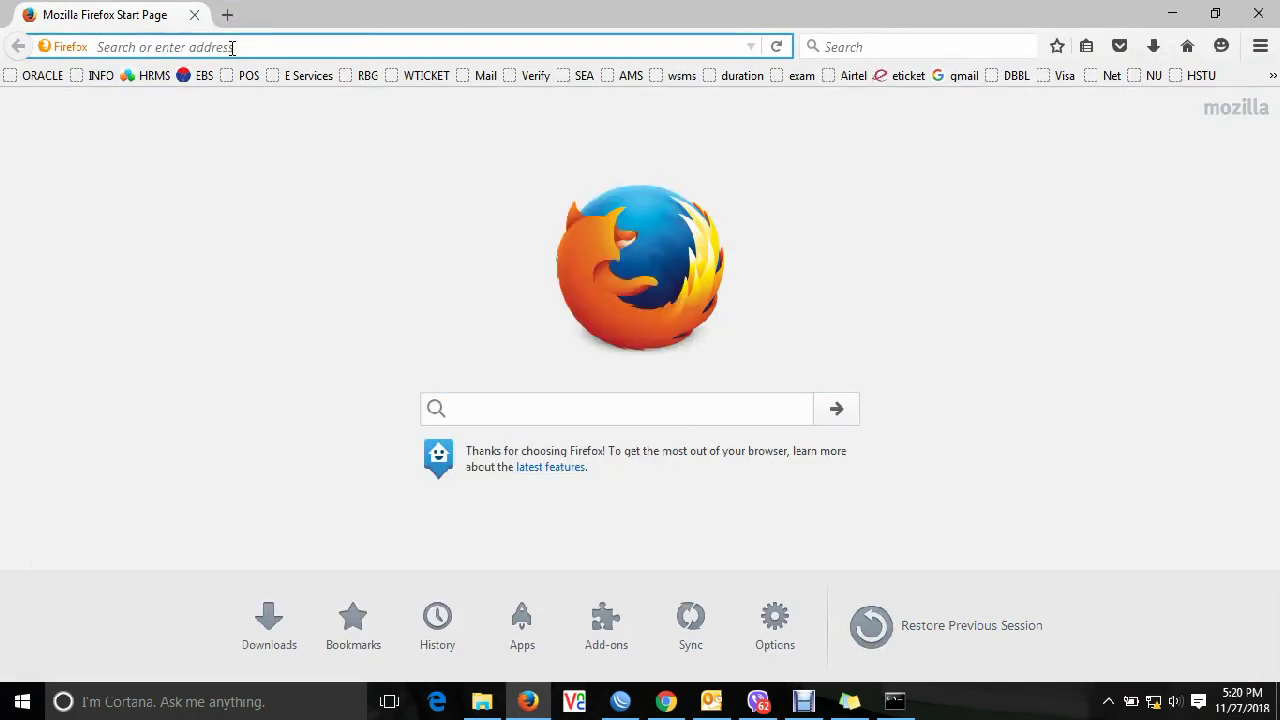
text(router)
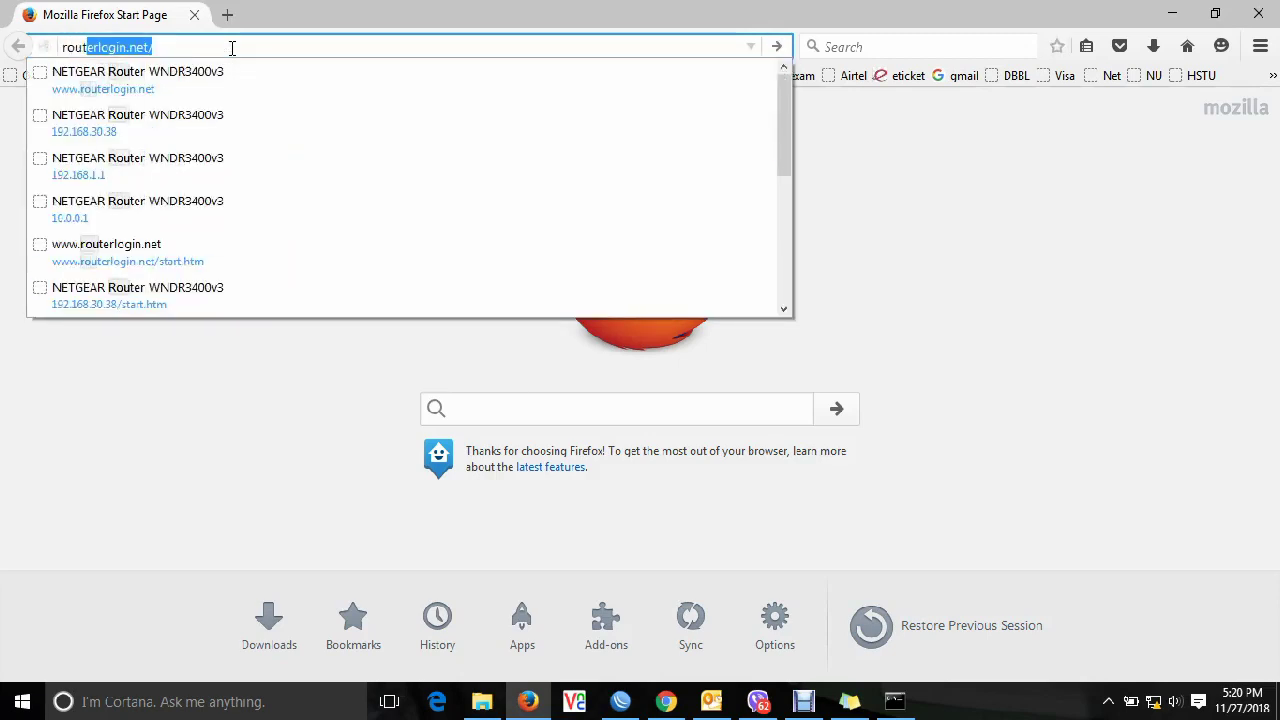
text(login)
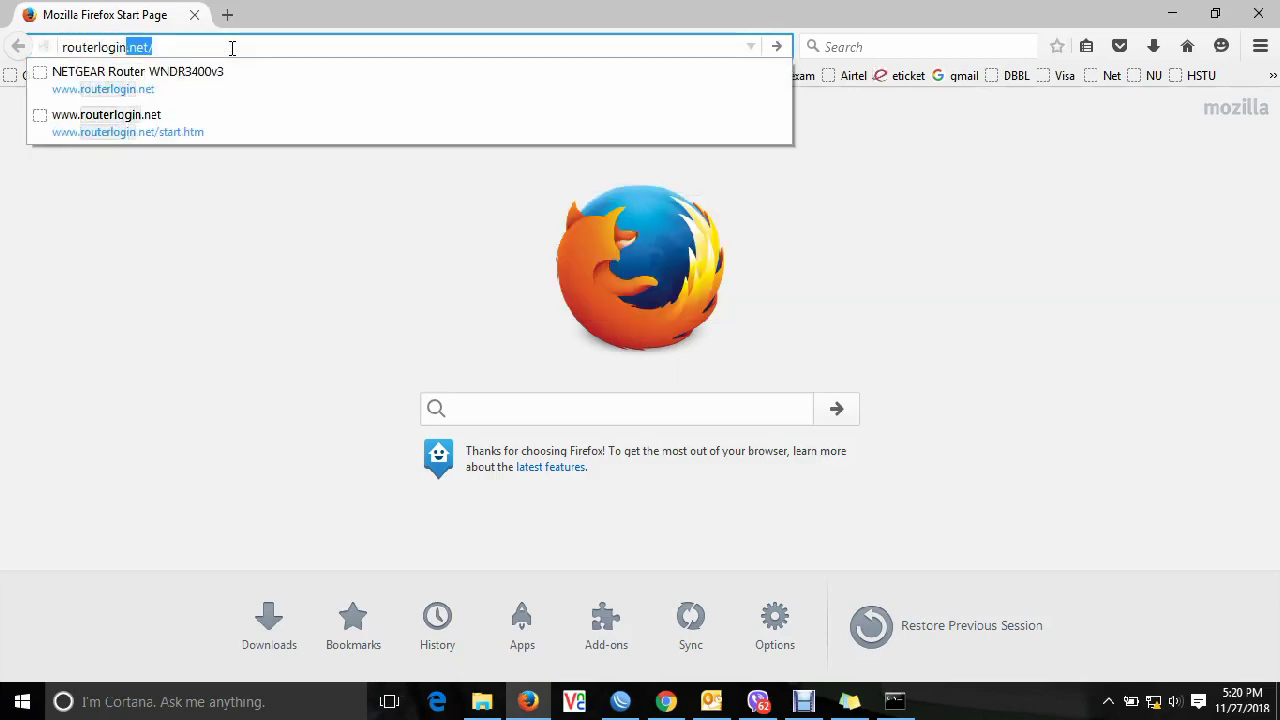
text(.ne)
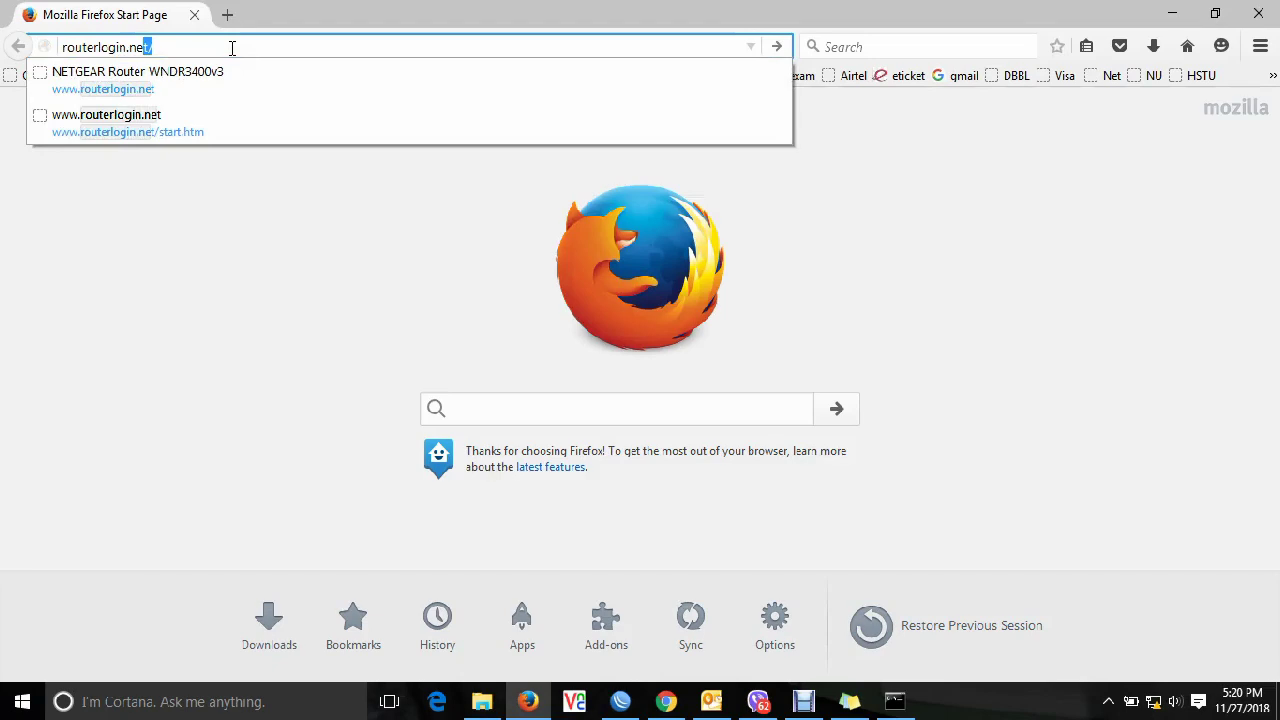
text(e)
key(Return)
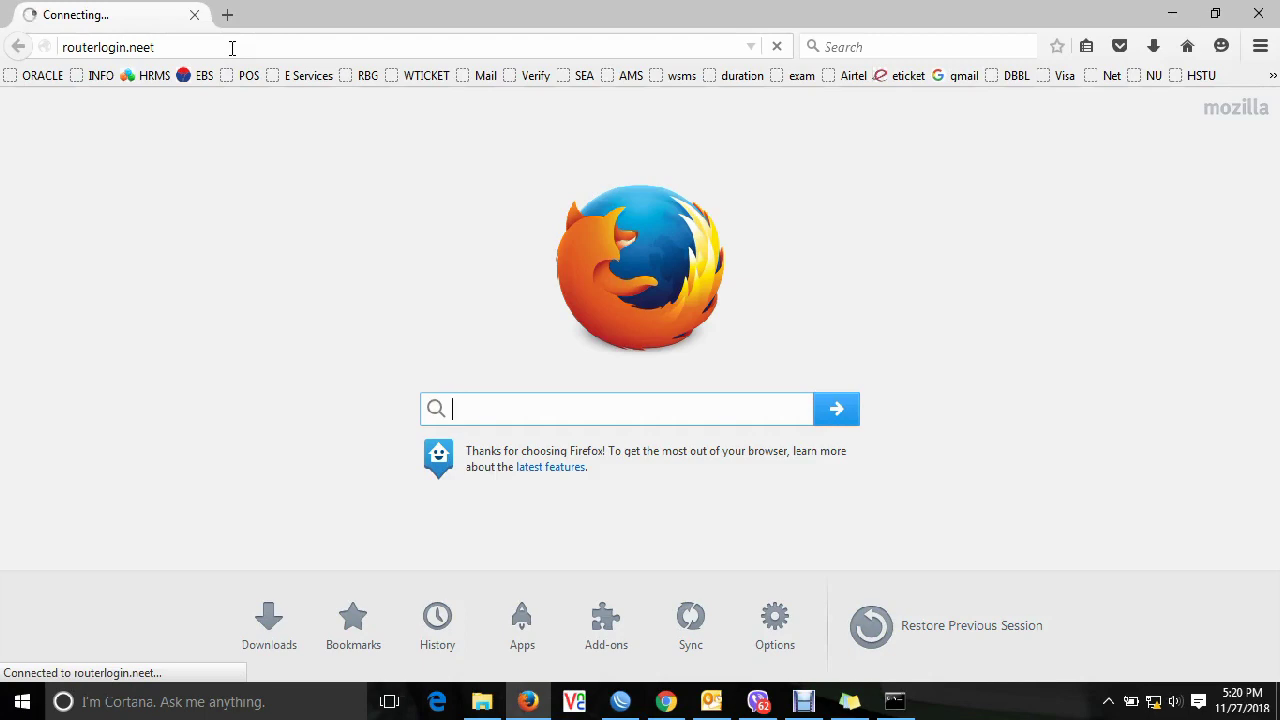
click(231, 47)
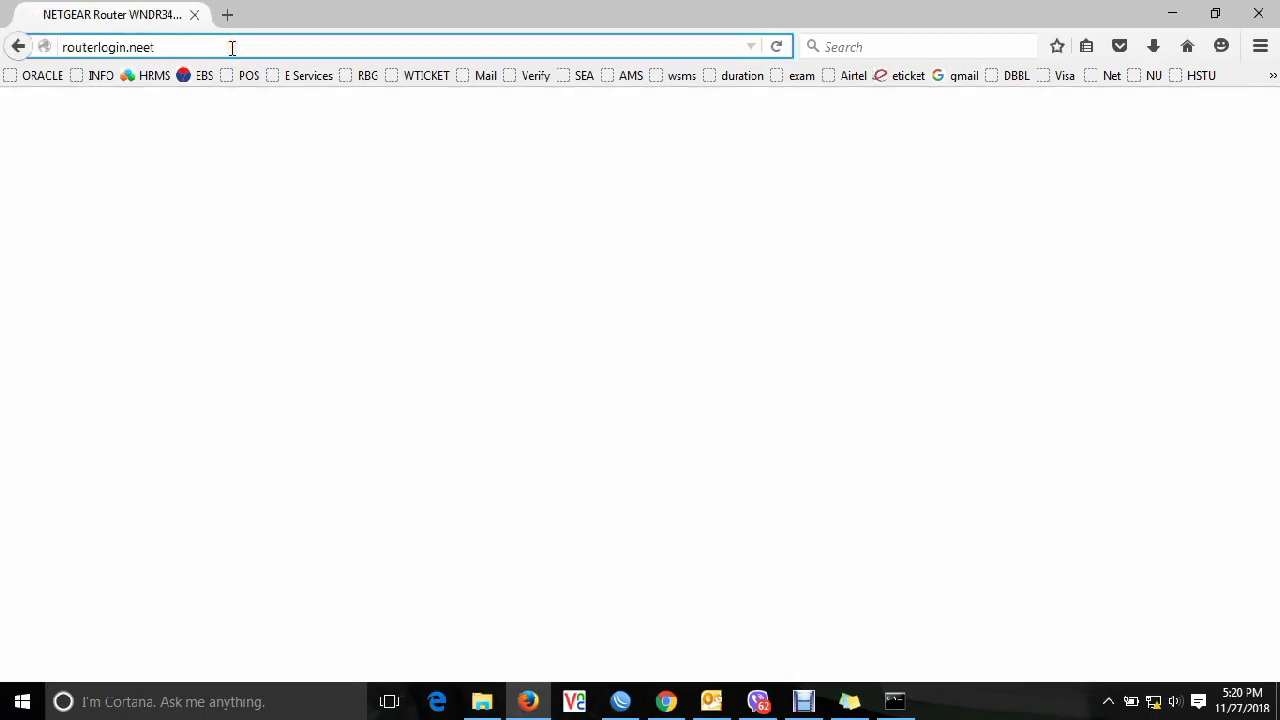
Correct the address to routerlogin.net and load it
key(BackSpace)
text(t)
key(Return)
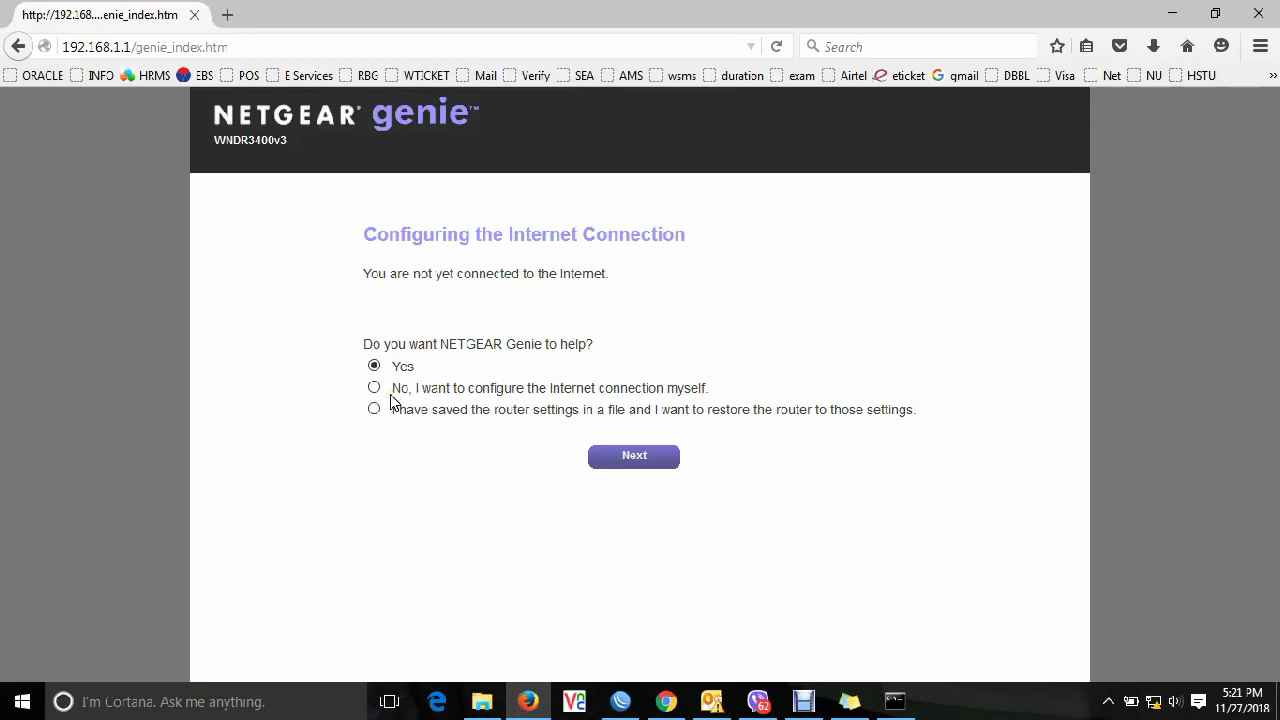
Choose to configure the Internet connection manually and confirm the warning
click(374, 388)
click(642, 461)
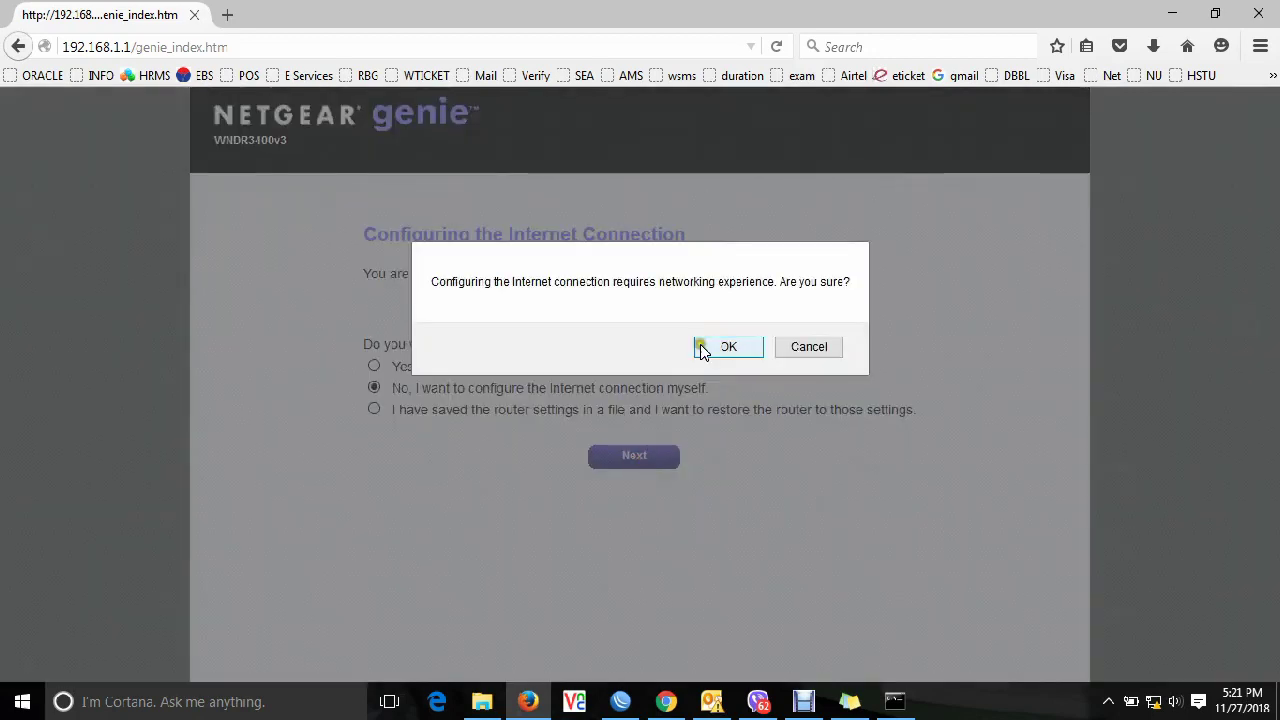
click(703, 348)
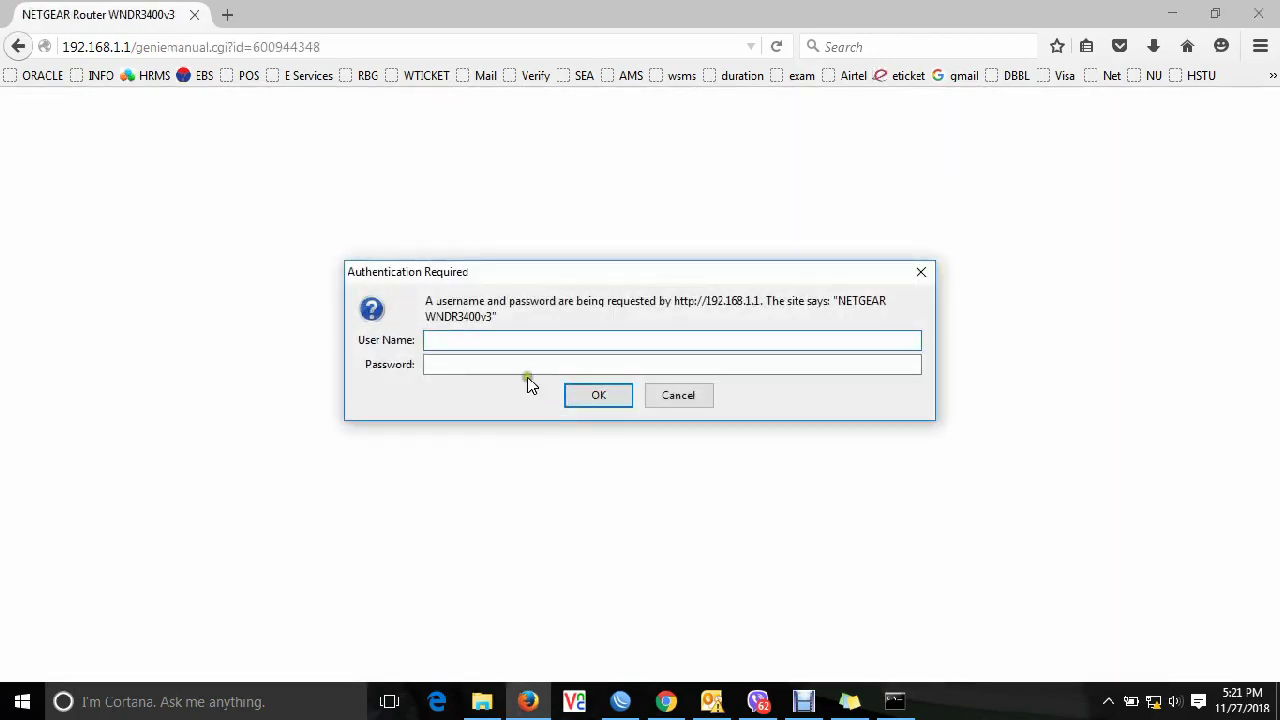
Log in to the router with the admin user name and password
click(458, 339)
key(Tab)
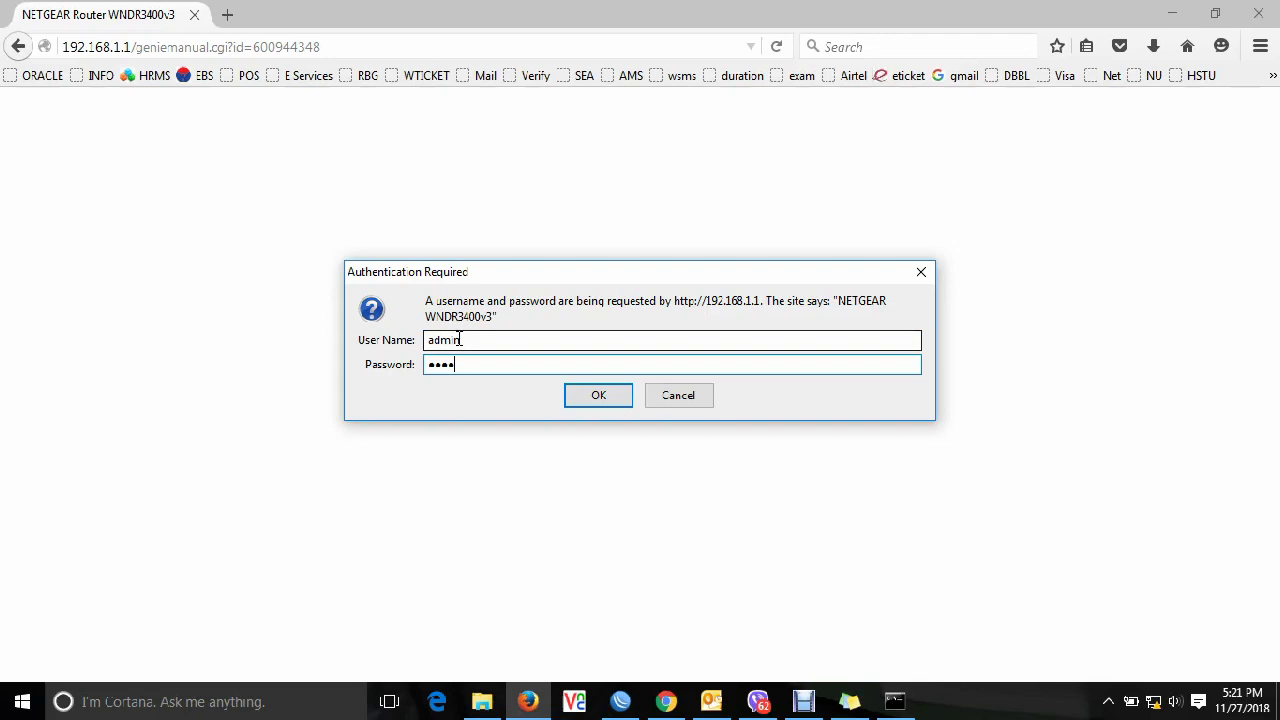
key(Return)
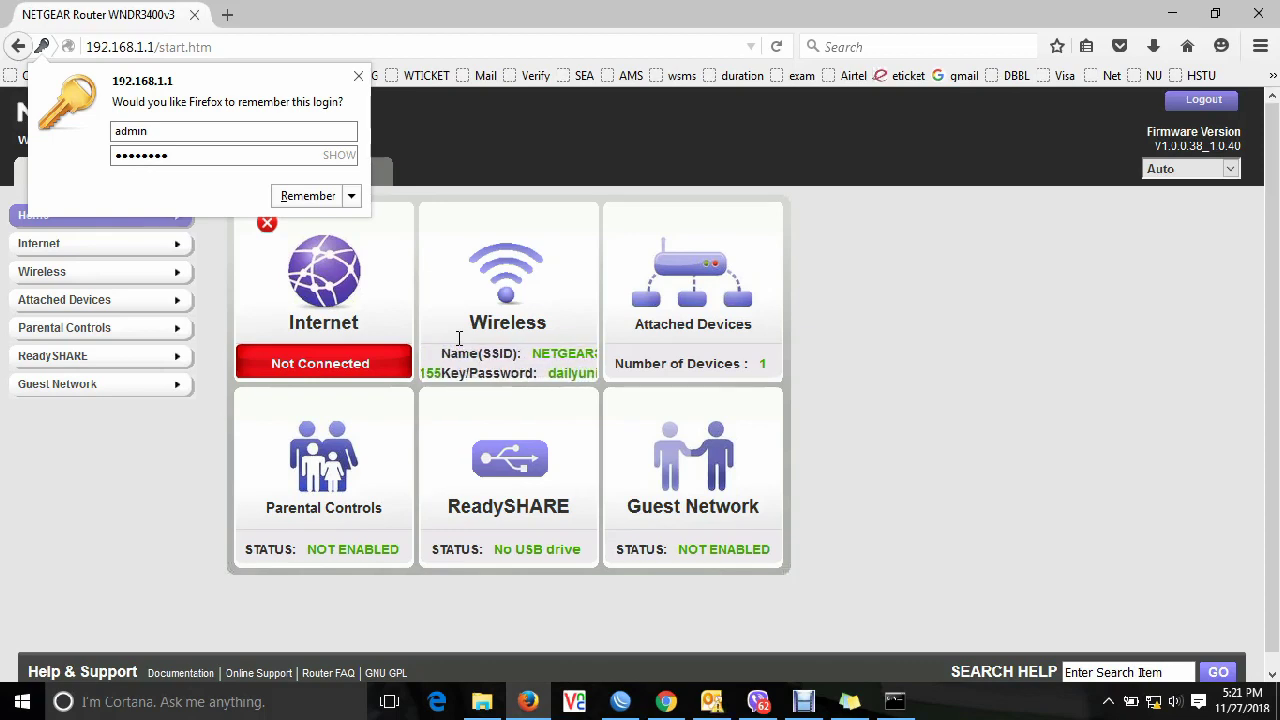
Dismiss the save-login prompt and review Advanced > Setup > Internet Setup's current connection settings
click(358, 77)
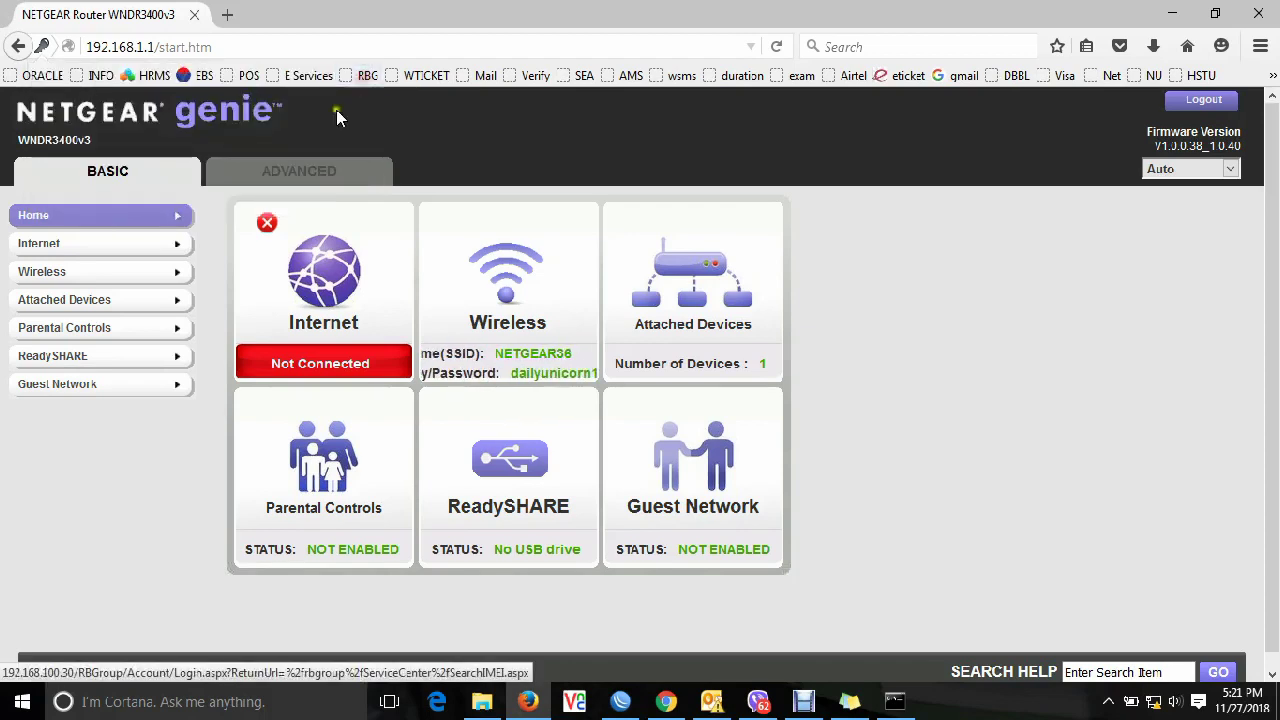
click(328, 173)
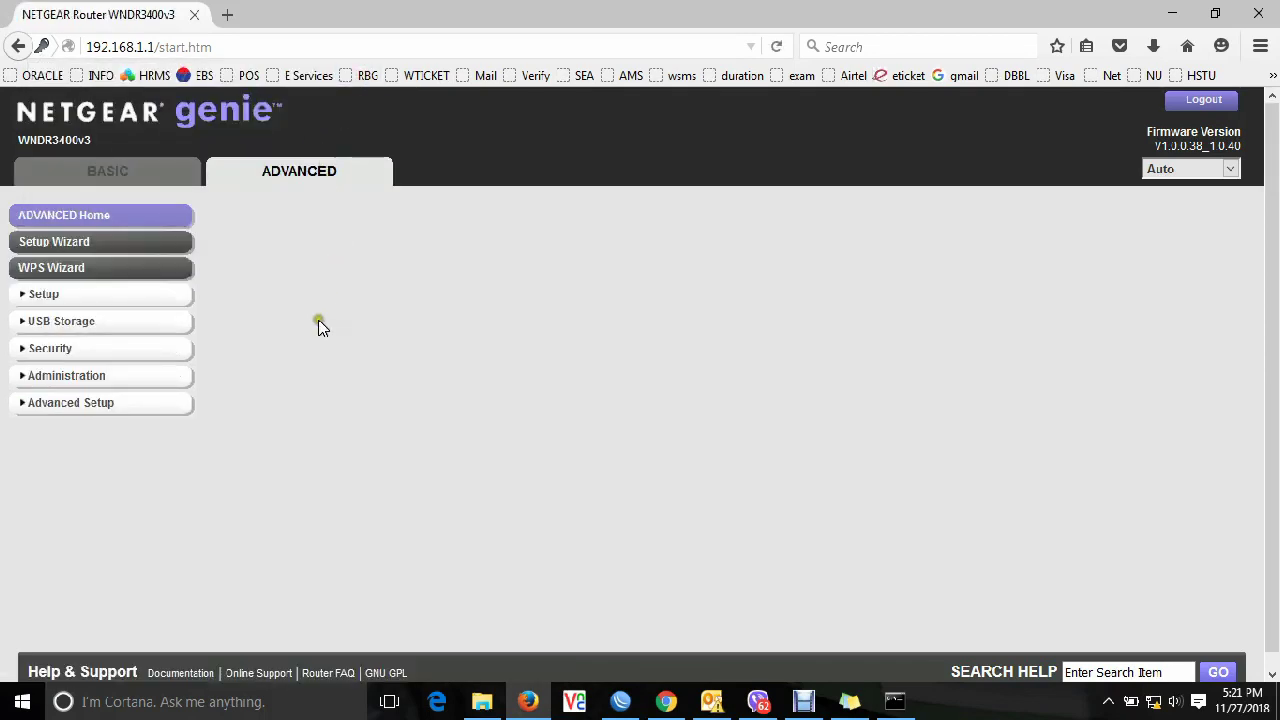
click(40, 295)
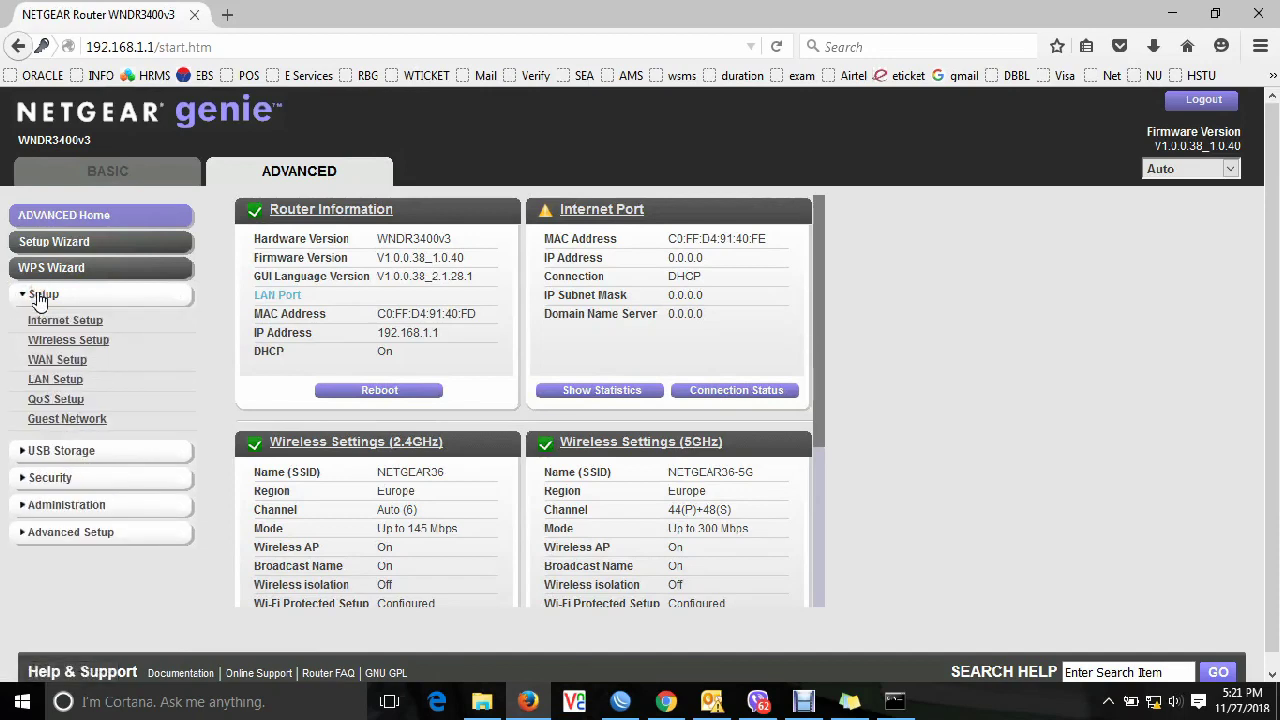
click(63, 321)
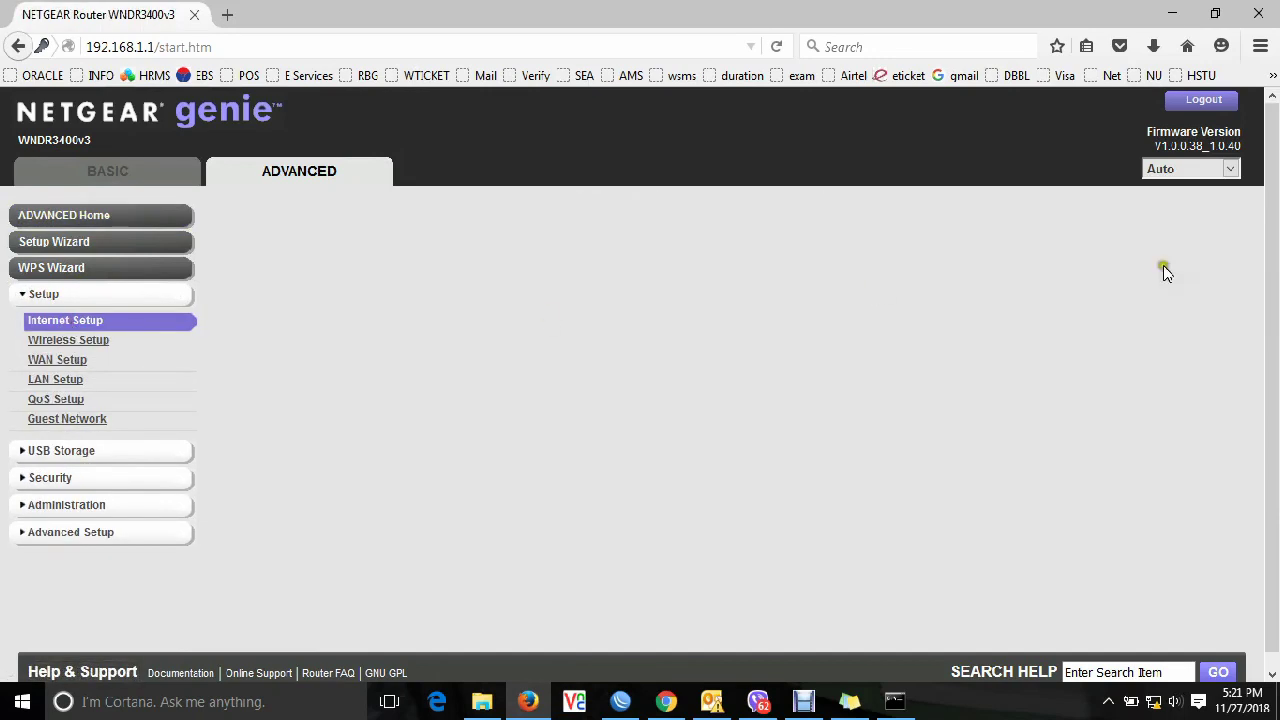
scroll(505, 440, down, 1)
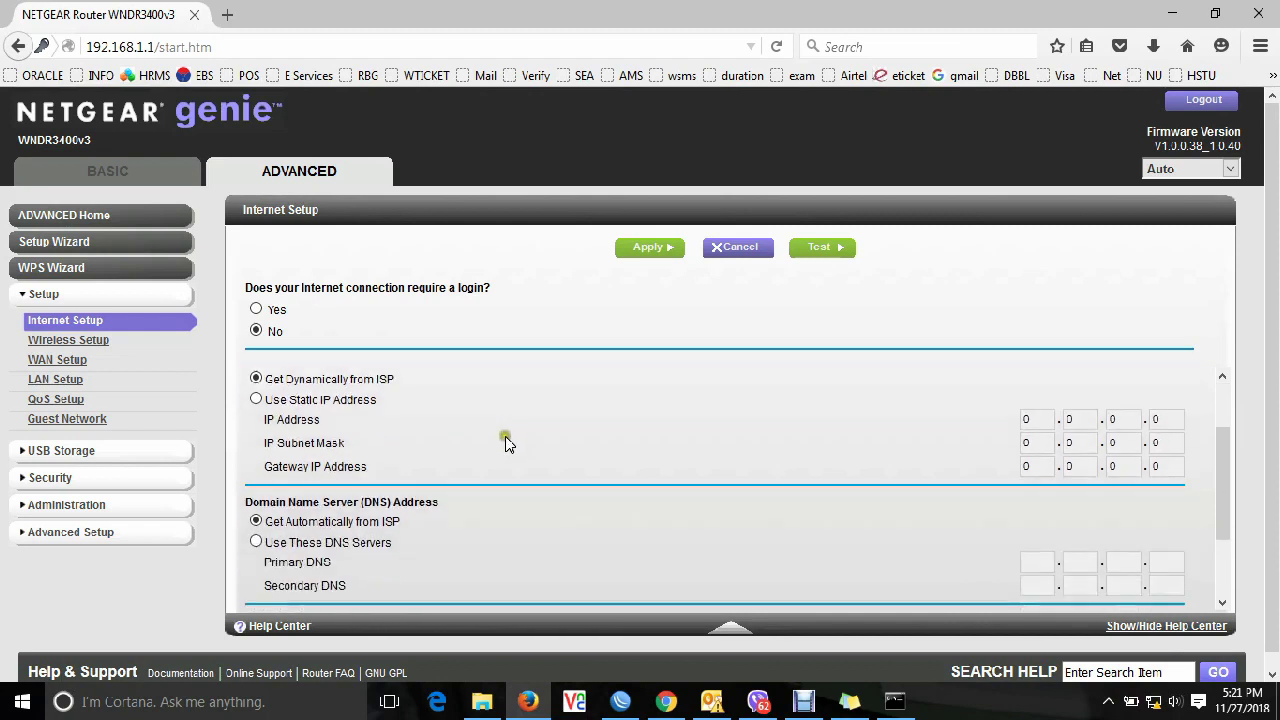
scroll(466, 452, up, 1)
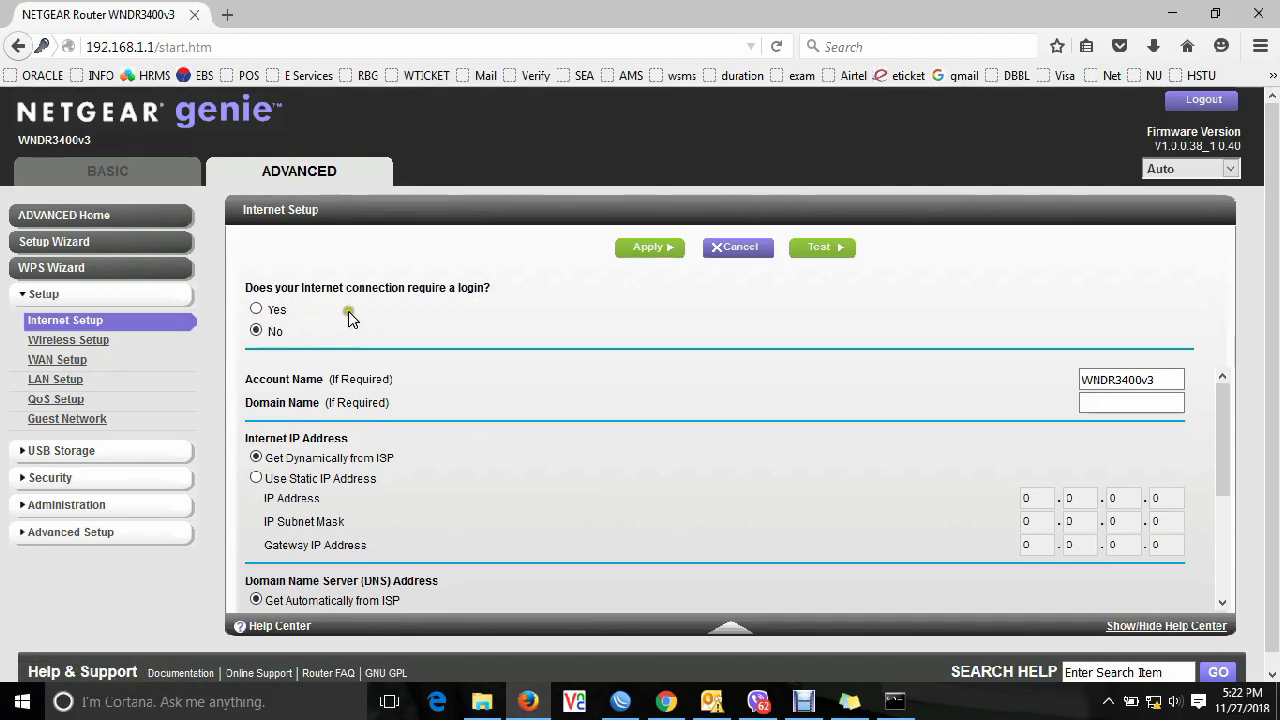
scroll(345, 319, down, 1)
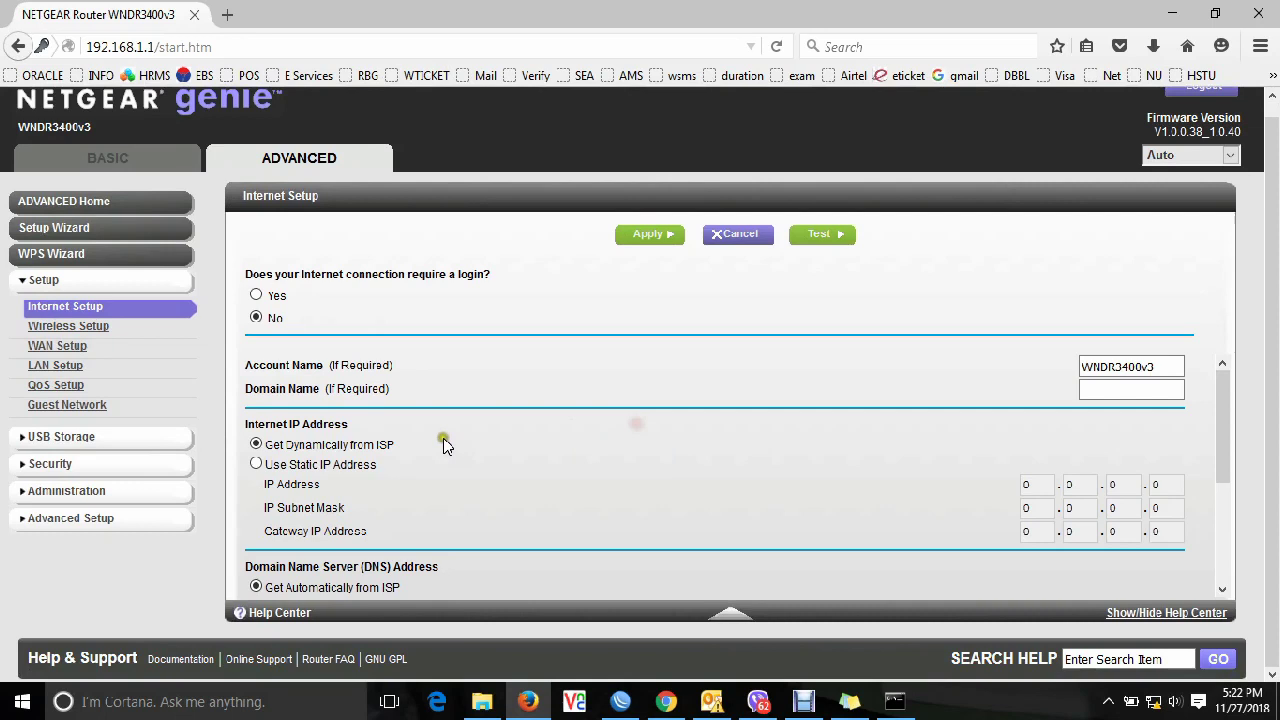
scroll(470, 432, down, 2)
scroll(549, 412, up, 2)
Switch to static IP 192.168.30.38, mask 255.255.255.224, gateway 192.168.30.33
click(256, 445)
click(256, 465)
click(1036, 486)
click(1036, 486)
text(192.)
text(168)
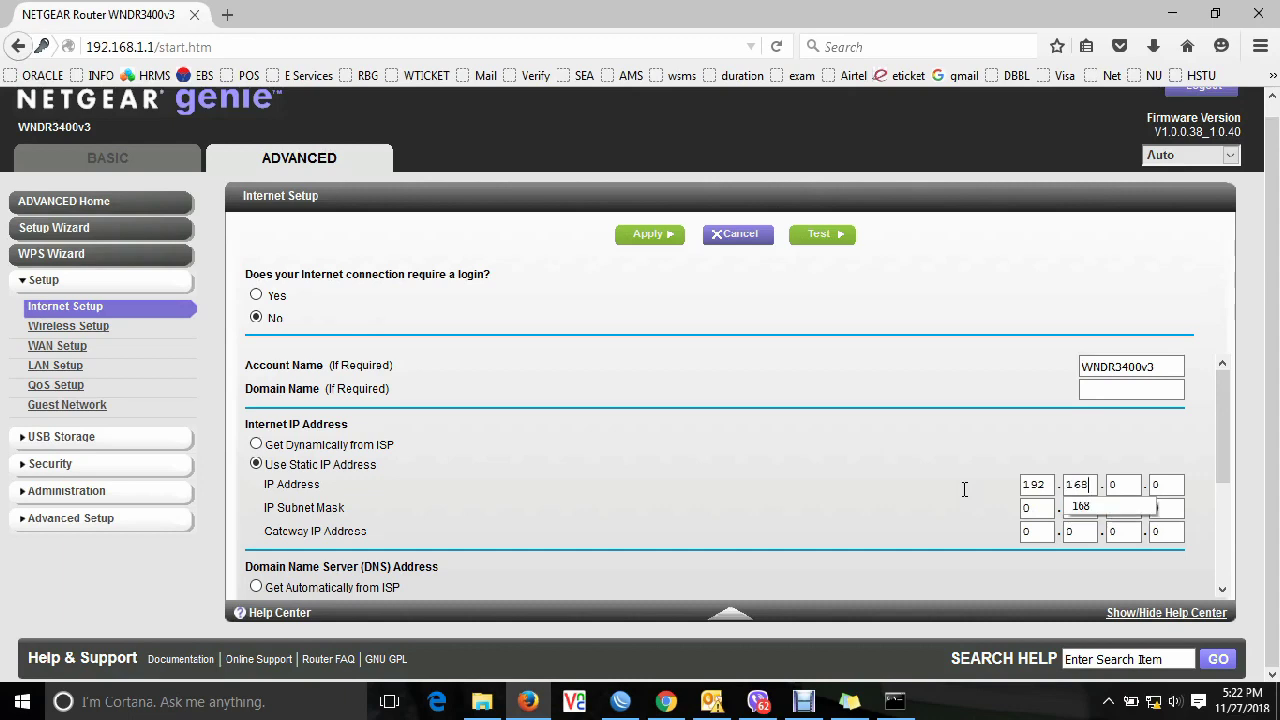
text(.30)
key(Tab)
text(3)
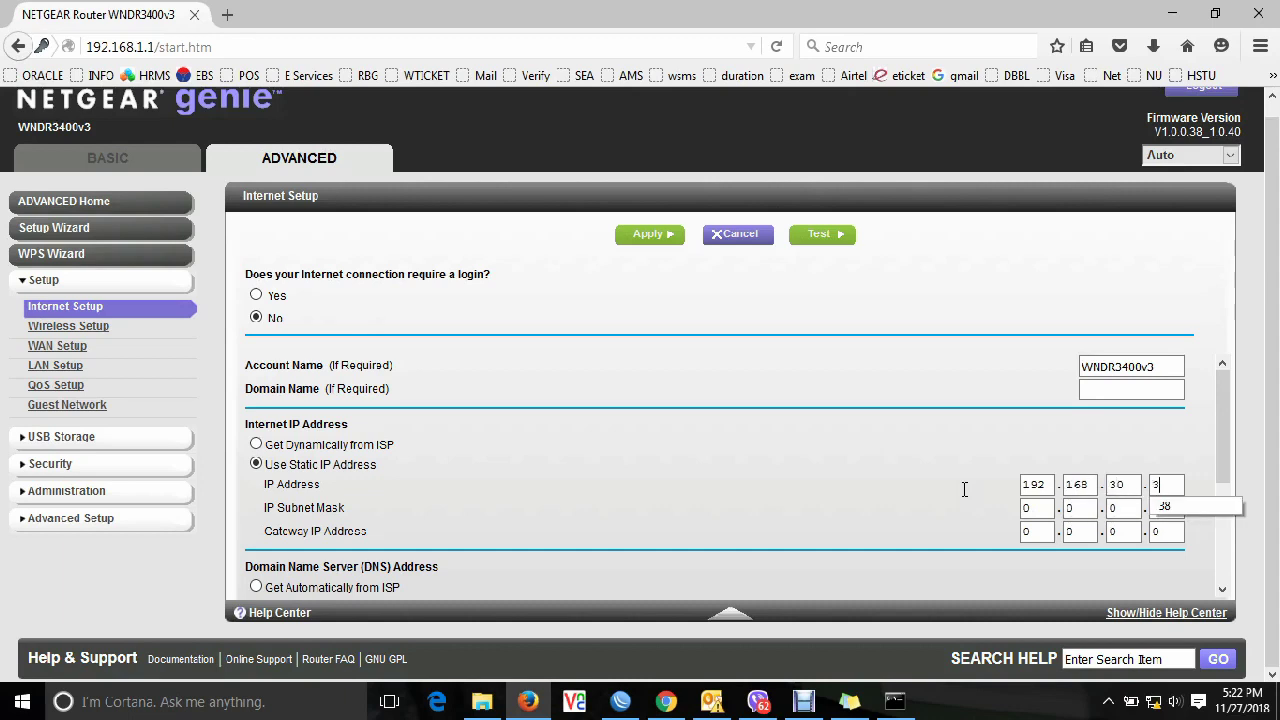
key(Tab)
text(255.)
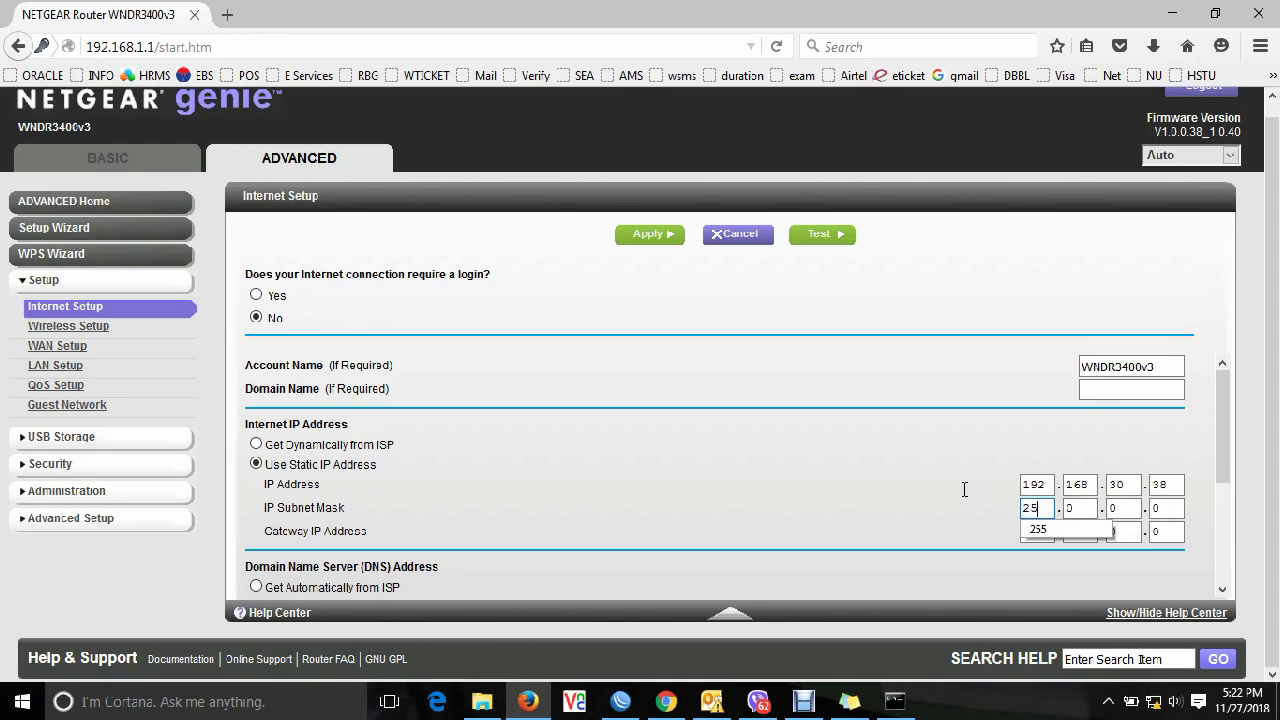
text(255.255.224)
key(Tab)
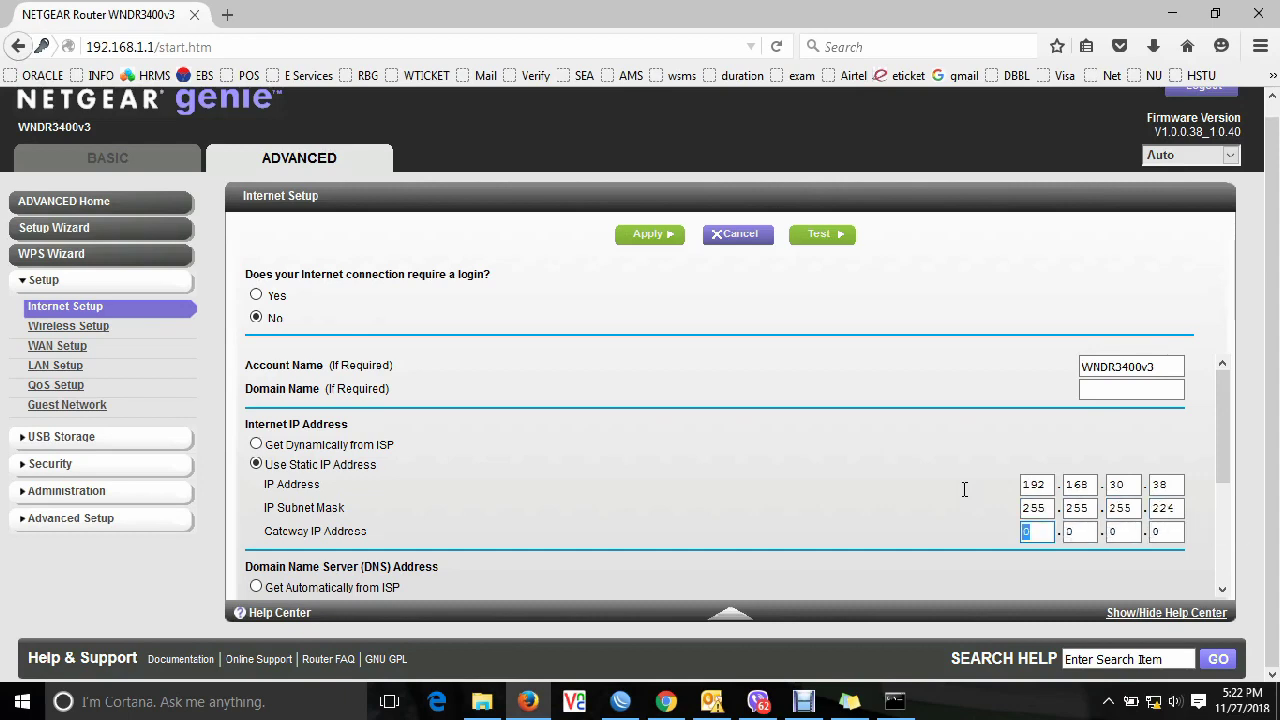
text(192.)
text(168.)
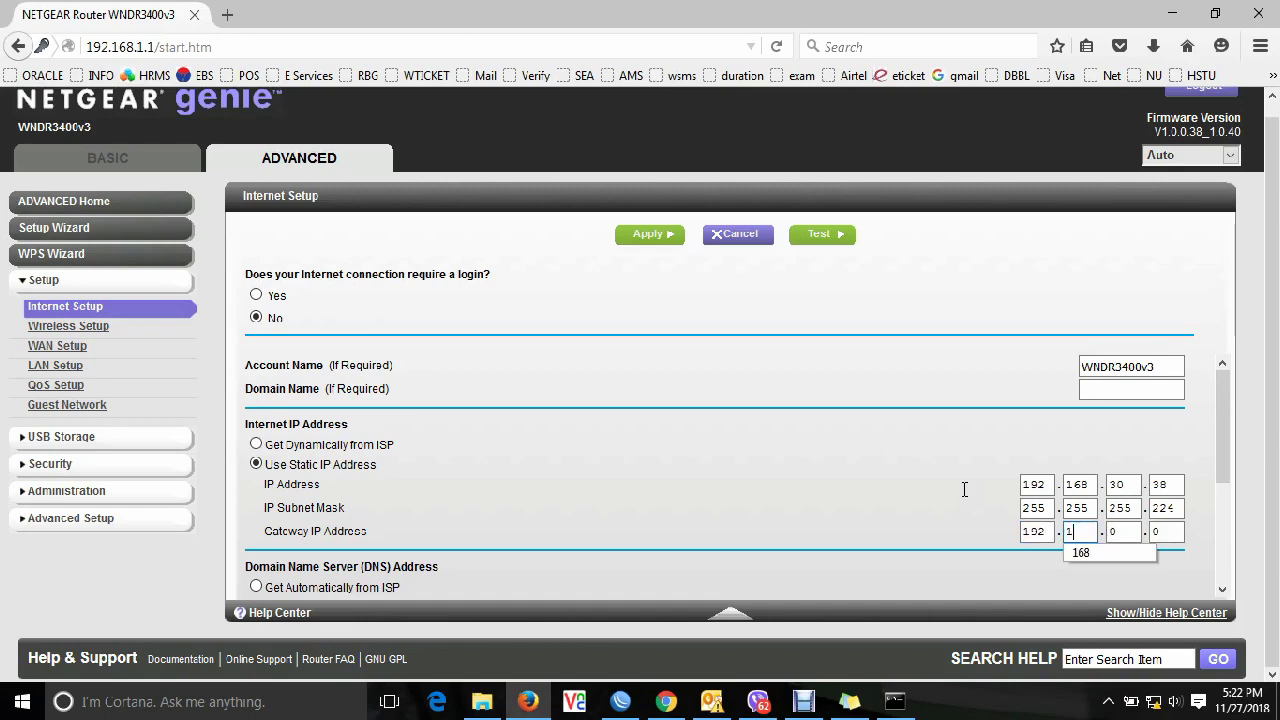
text(30.33)
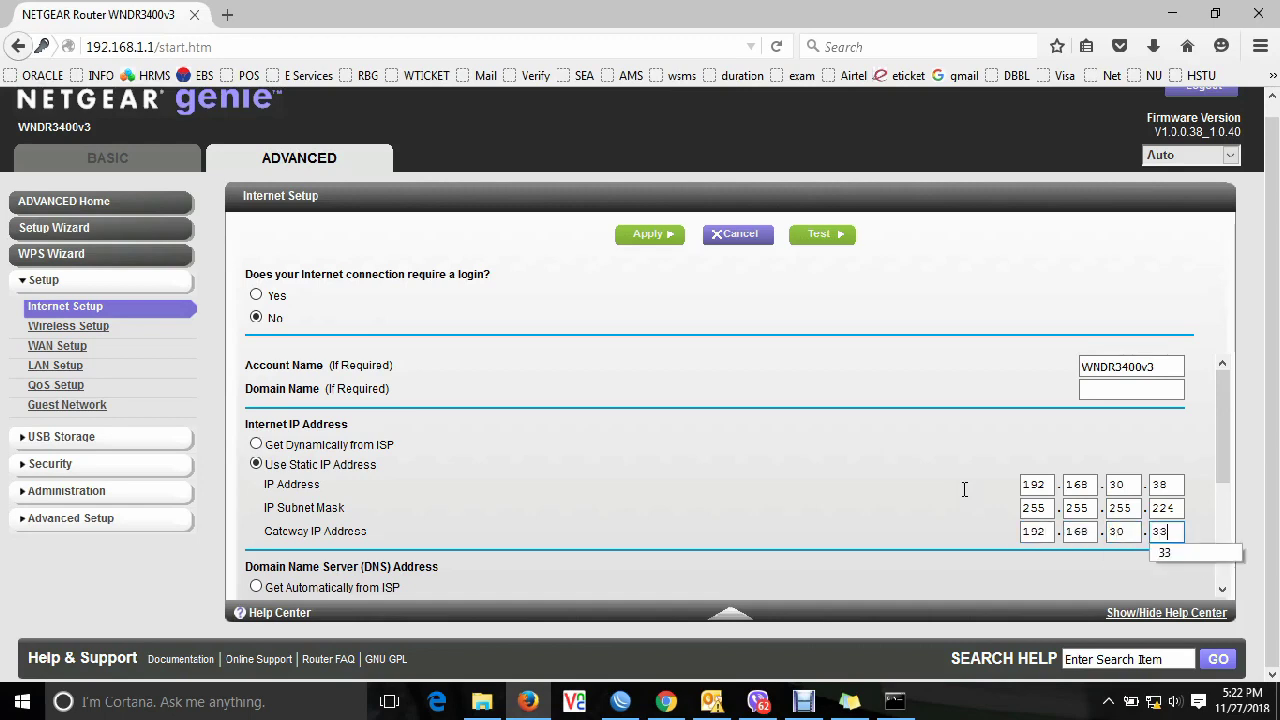
Set DNS servers 8.8.8.8 and 8.8.4.4 and apply the Internet settings
scroll(964, 488, down, 2)
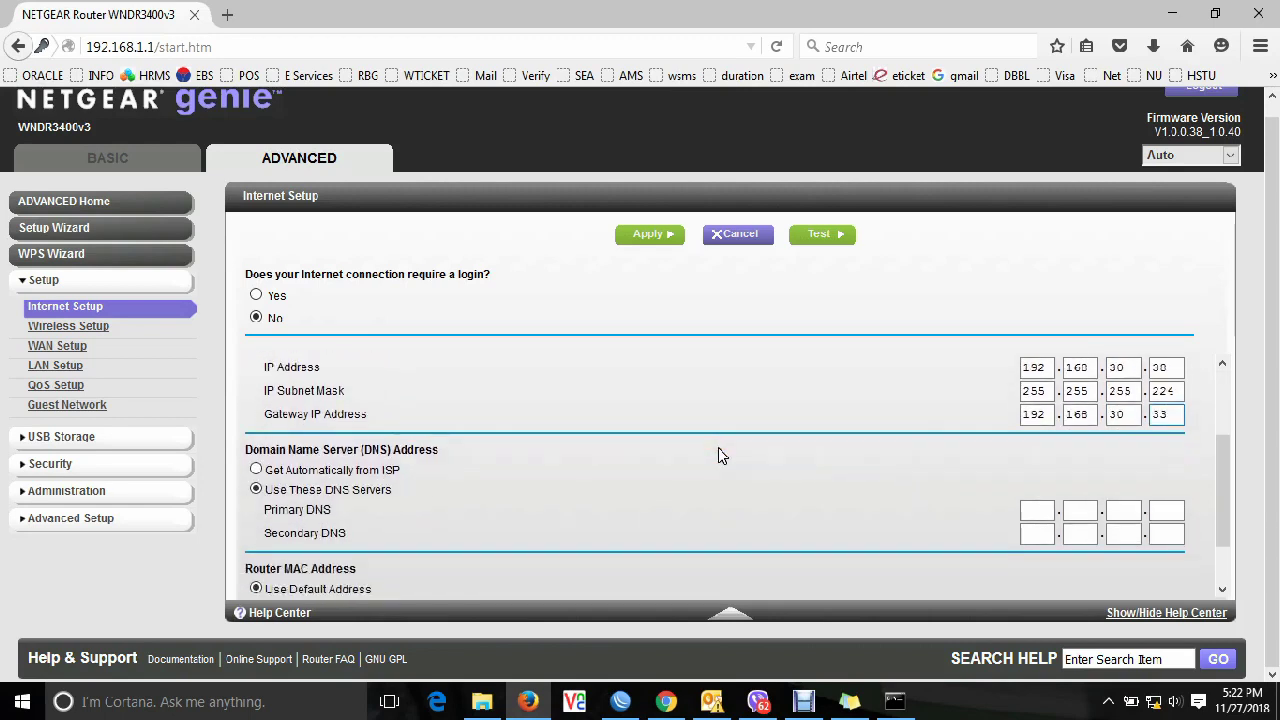
scroll(727, 443, down, 1)
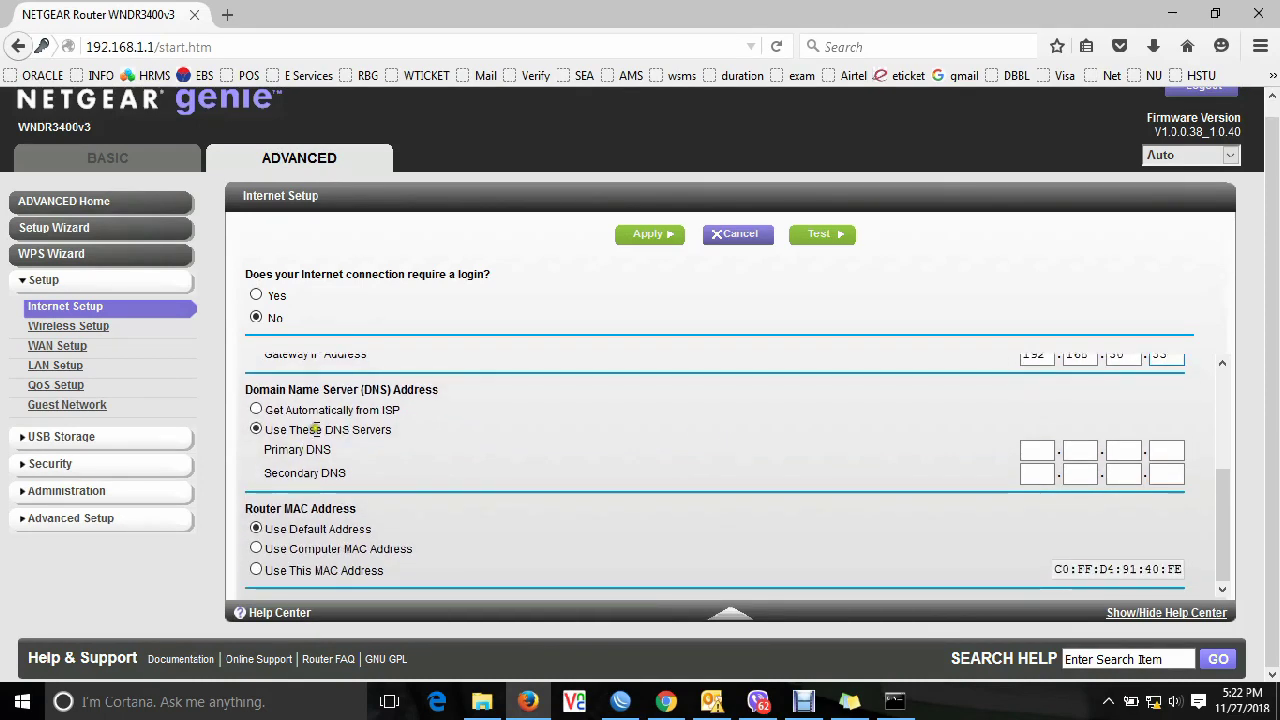
click(1025, 447)
text(8.8.8.8)
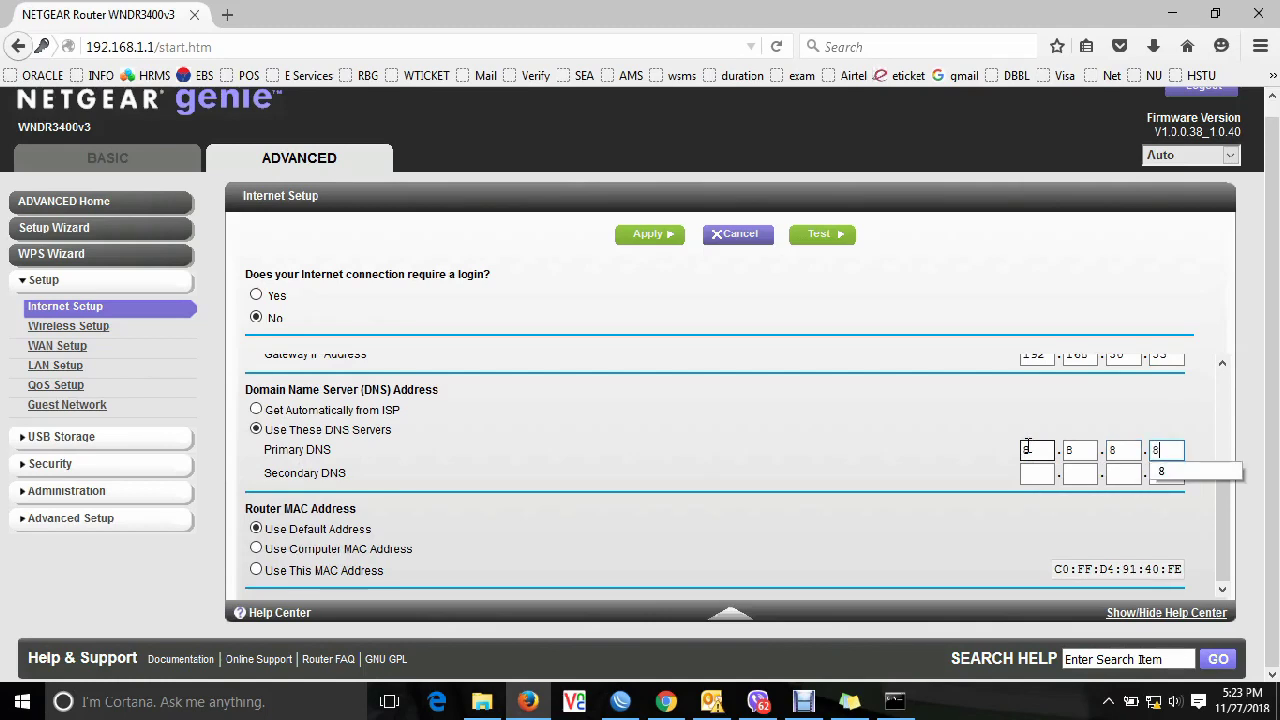
key(Tab)
text(8)
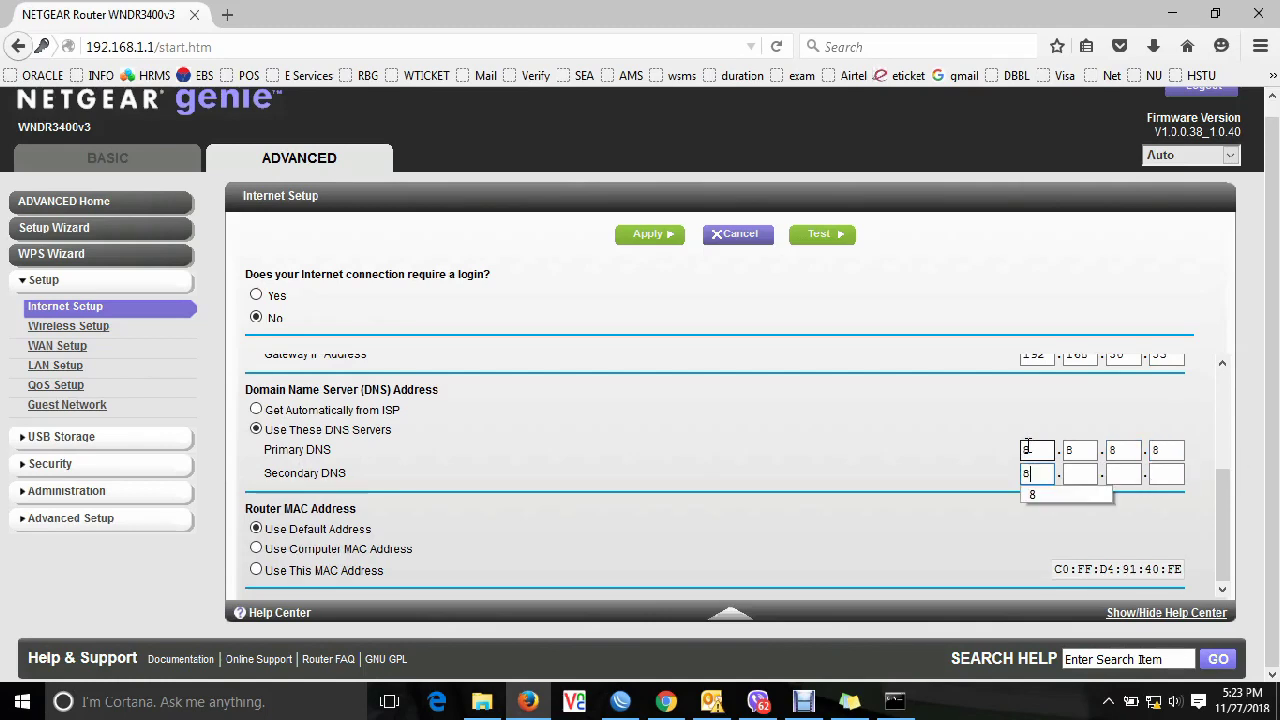
text(.8.4.4)
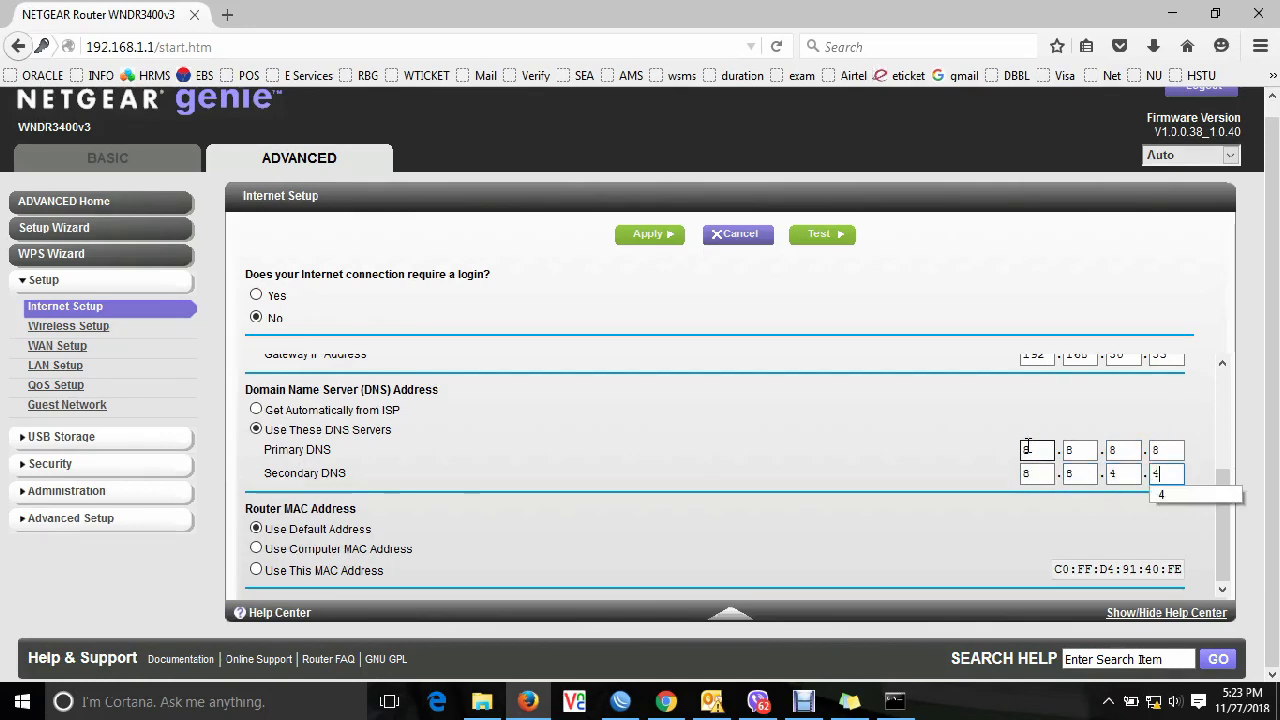
click(667, 234)
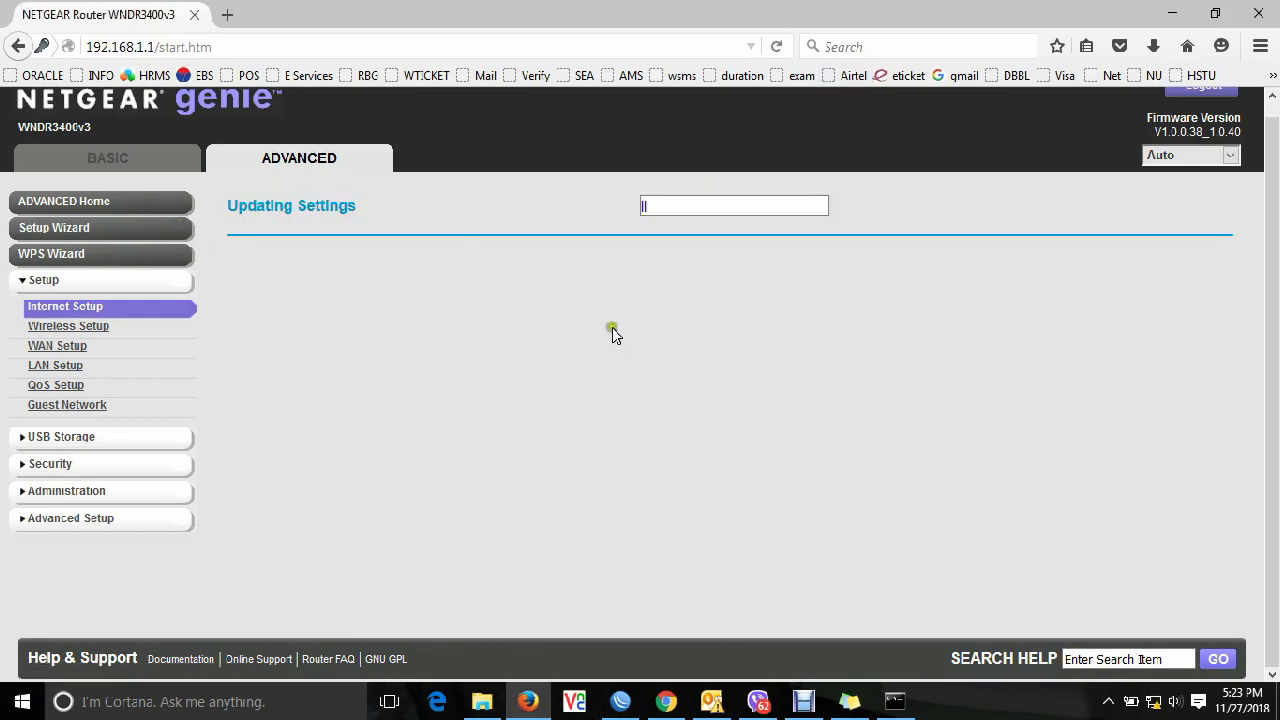
Move the screen recorder window aside to reveal the router page
click(803, 703)
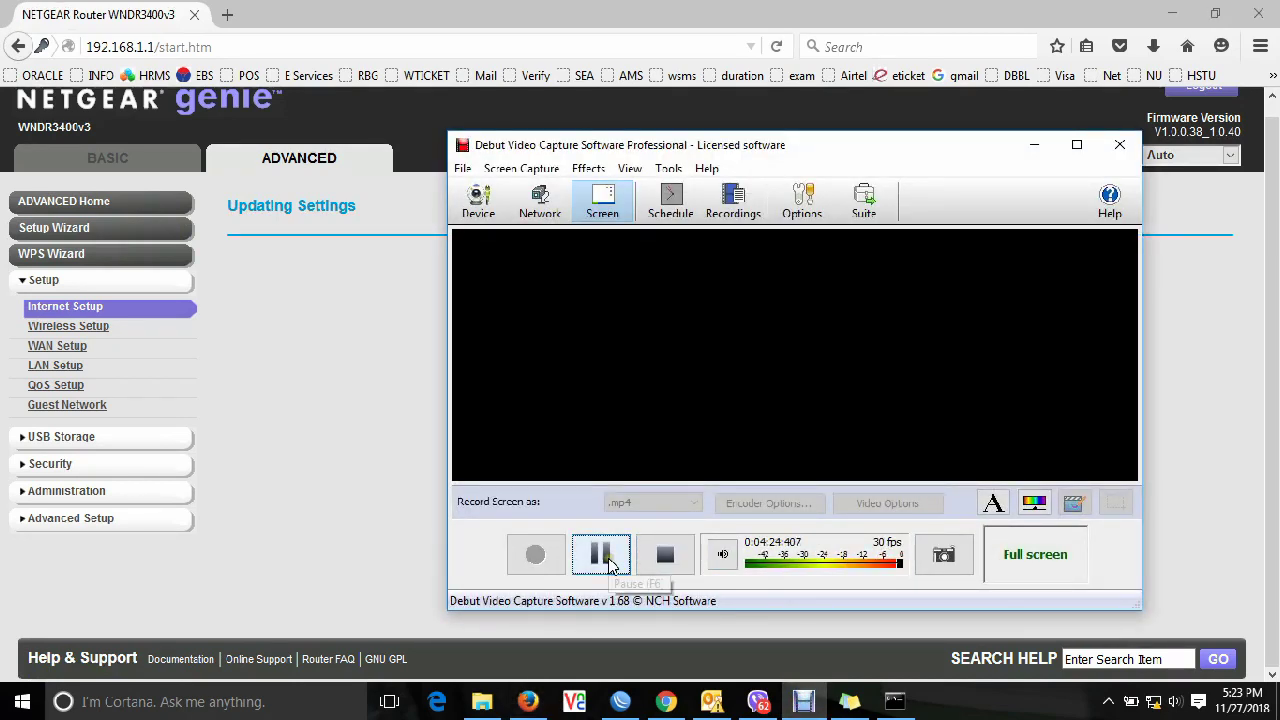
drag(990, 146, 1006, 249)
click(1047, 256)
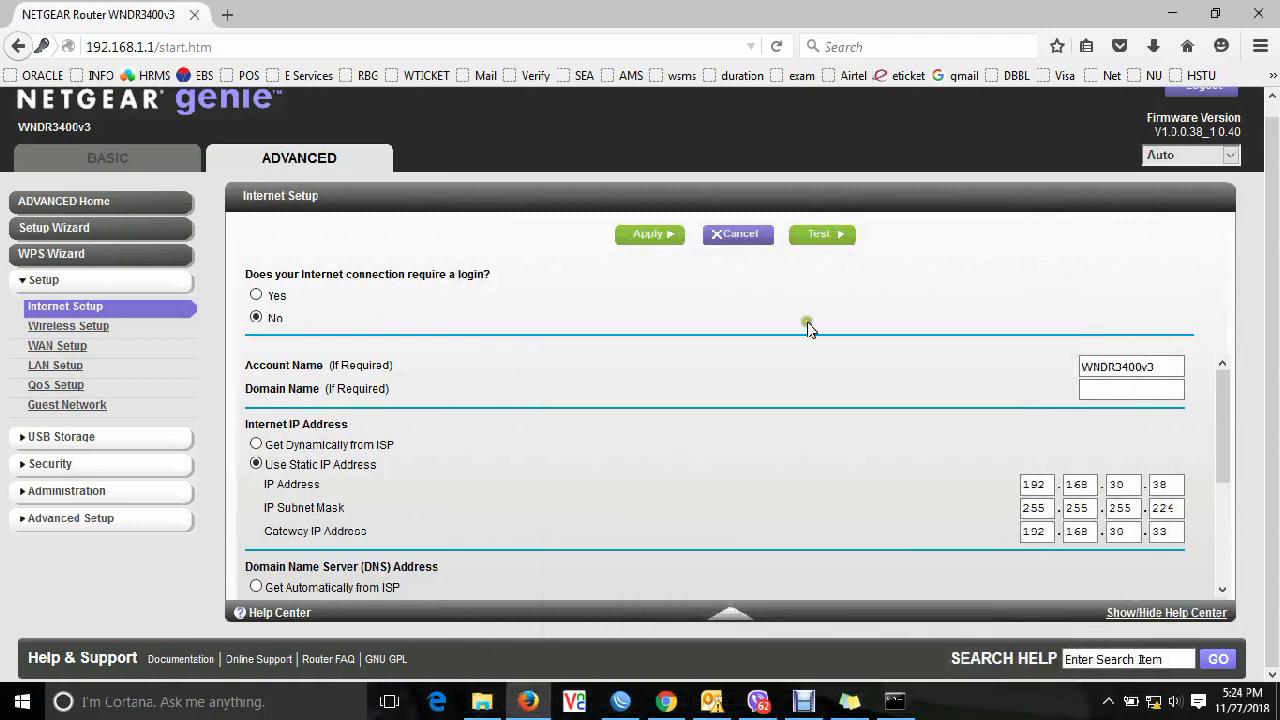
In Wireless Setup, set the region to Asia and rename the network from NETGEAR36 to WSMS
click(70, 327)
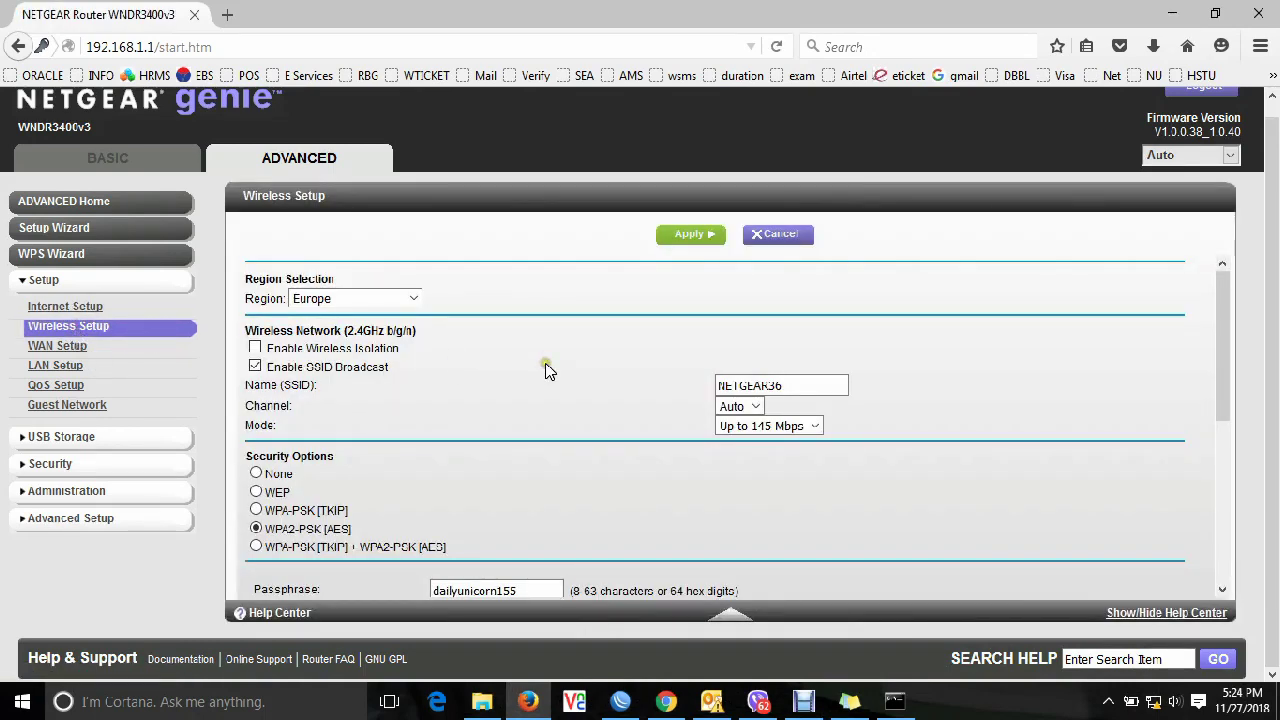
click(412, 298)
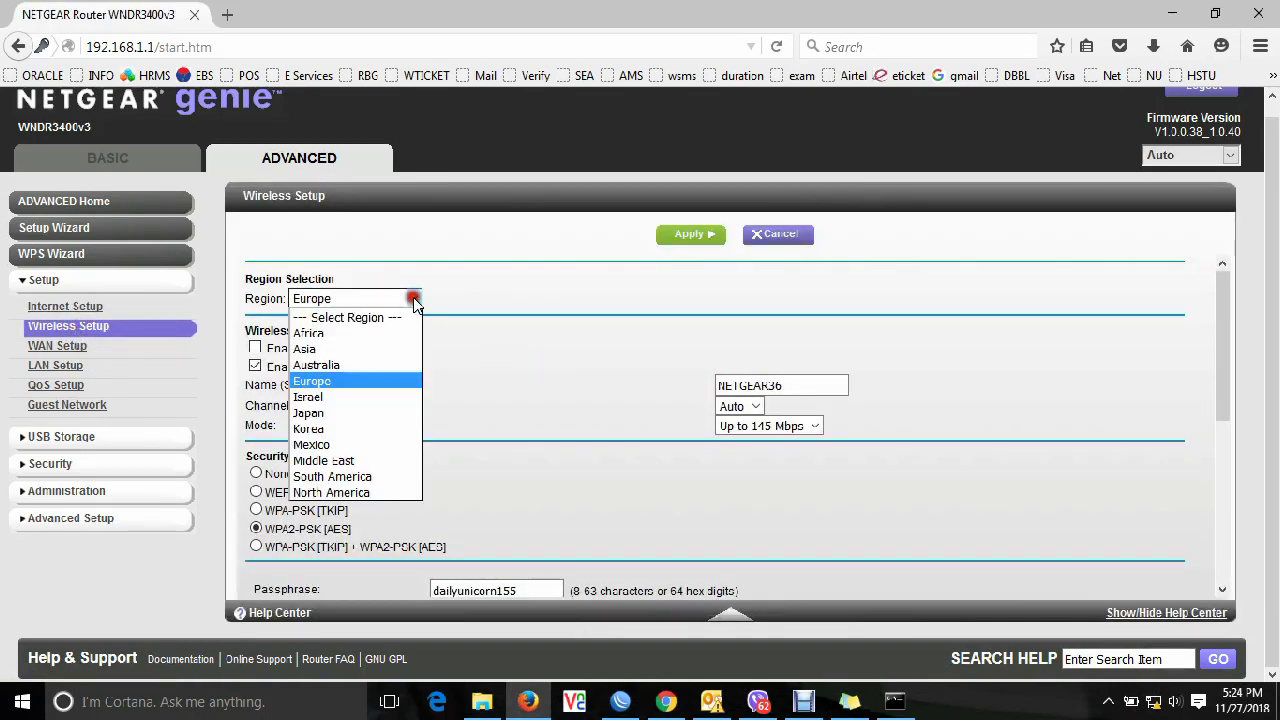
click(337, 352)
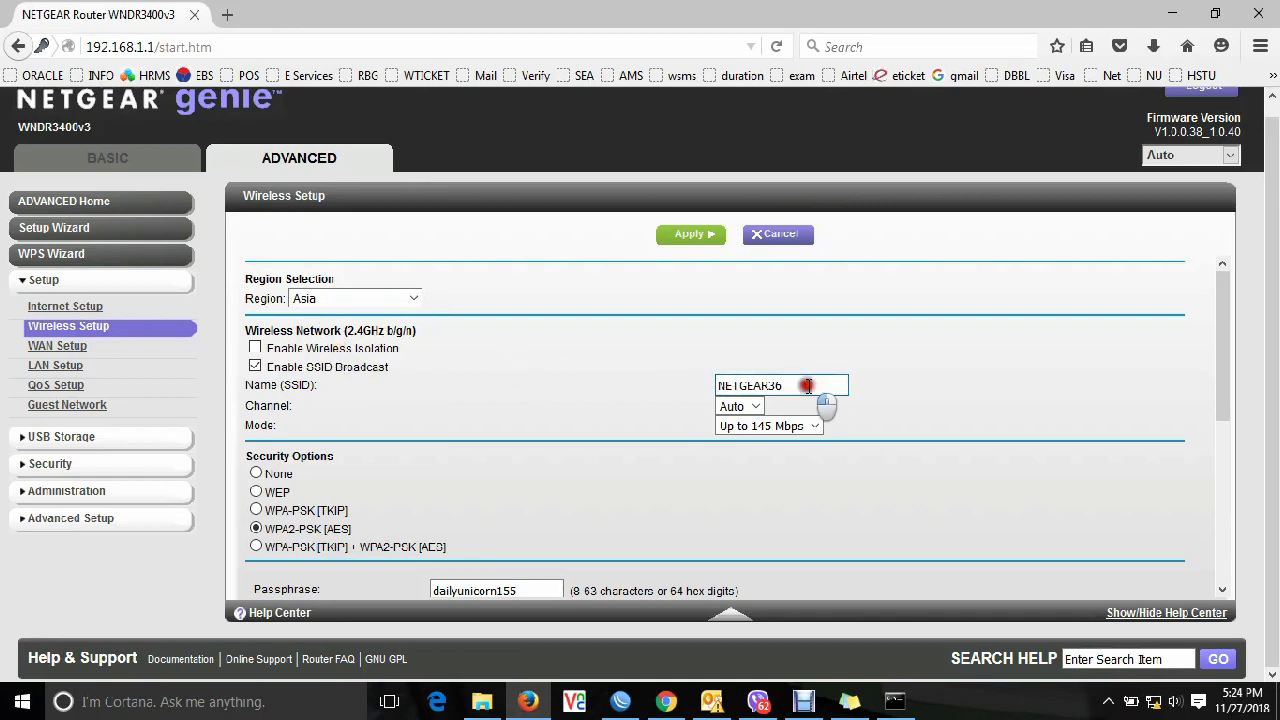
drag(806, 381, 679, 388)
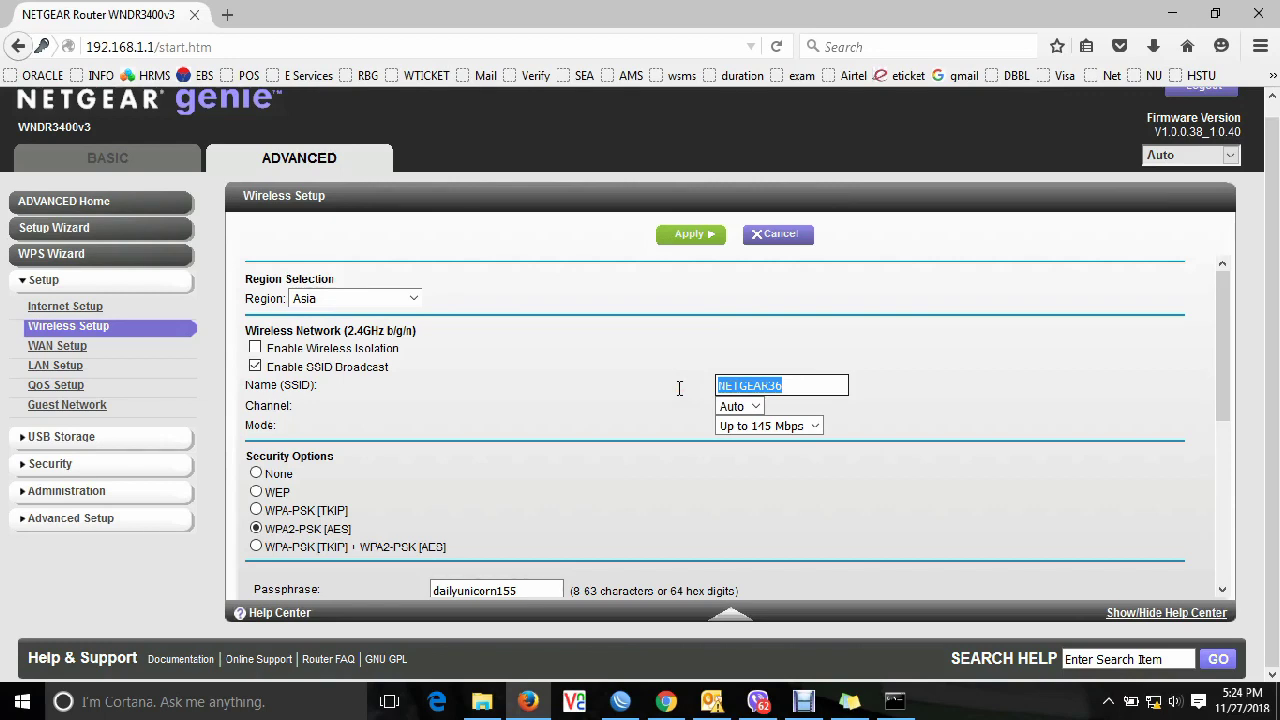
text(W)
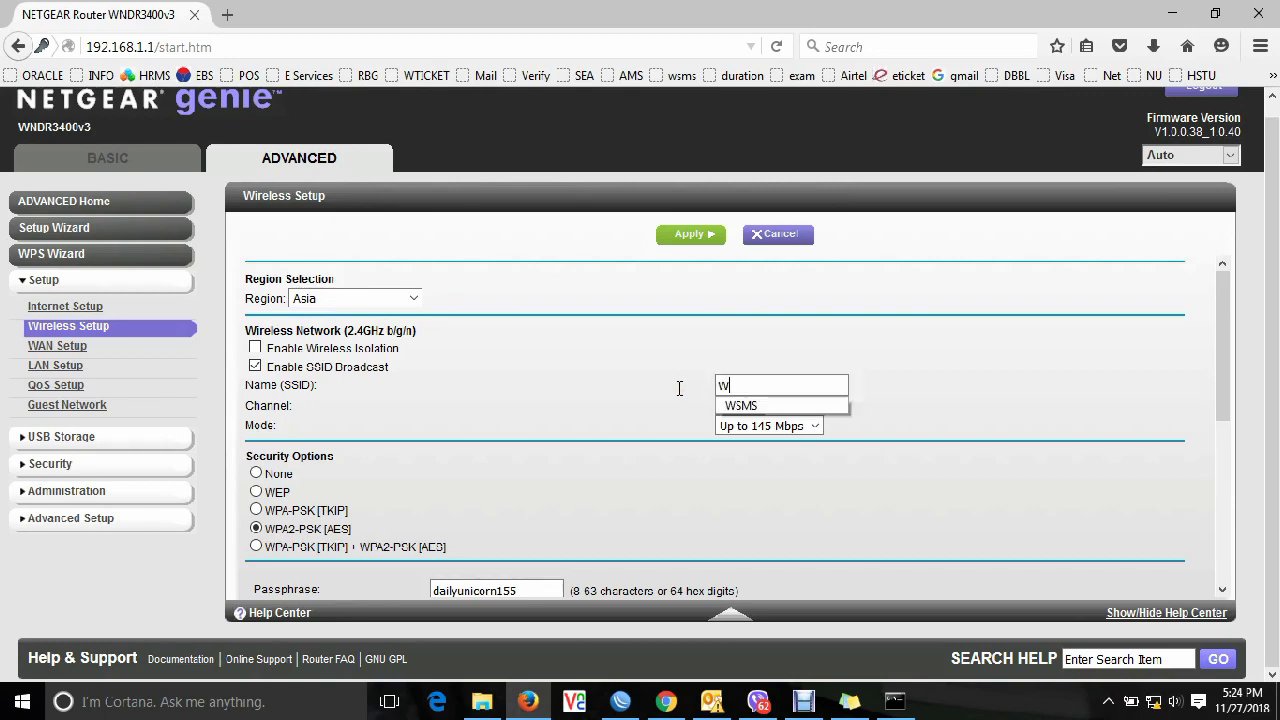
text(SMS)
click(535, 400)
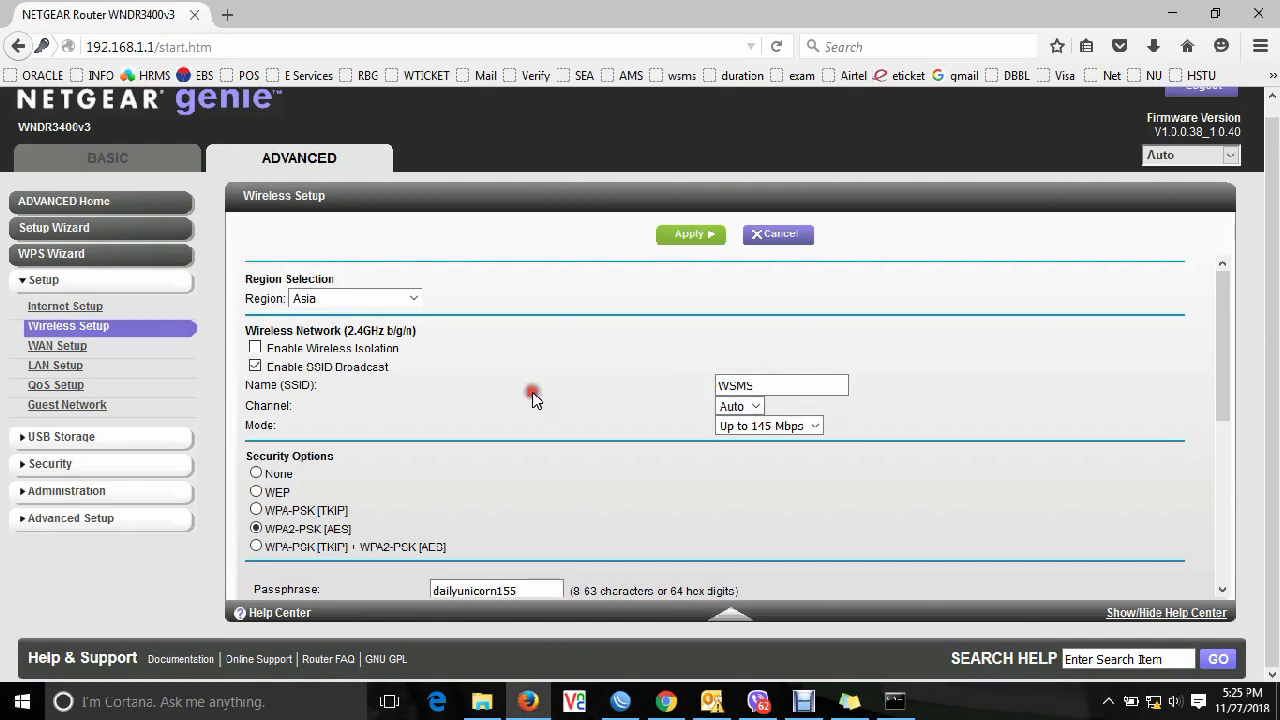
Replace the WPA2-PSK [AES] passphrase with a new one and apply the wireless settings
scroll(400, 378, down, 1)
scroll(400, 378, down, 2)
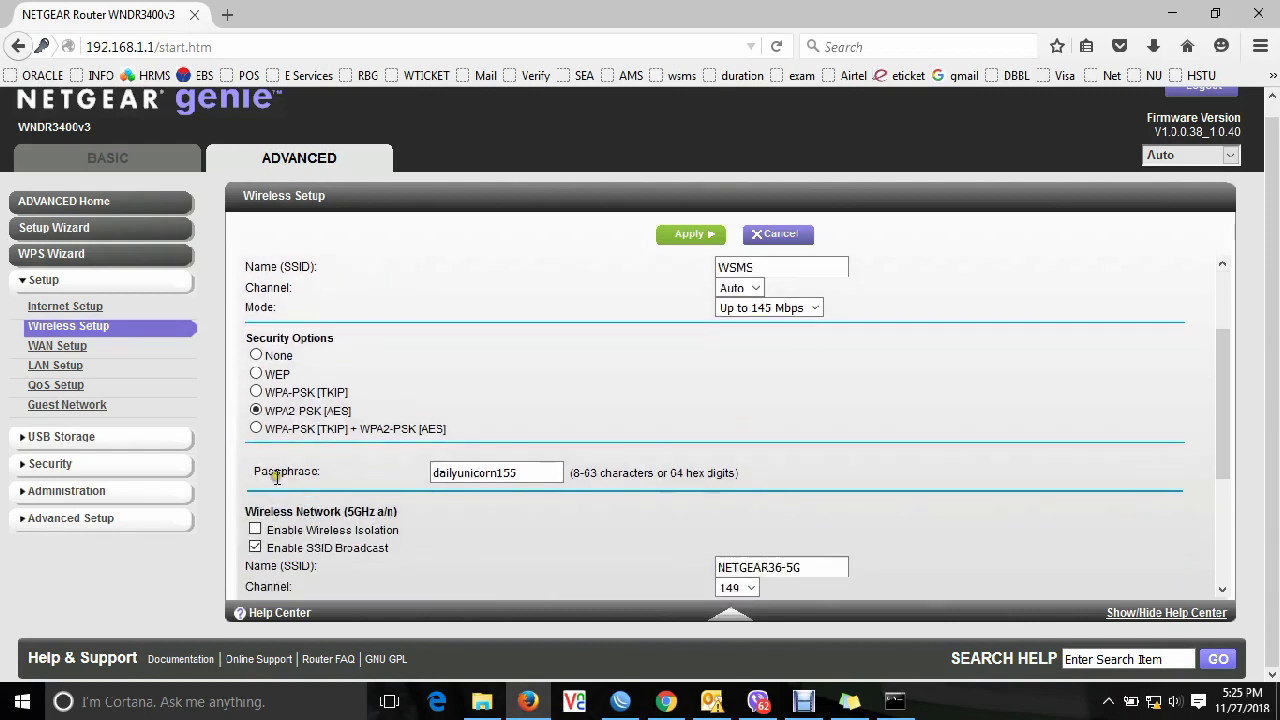
click(530, 473)
drag(530, 473, 417, 480)
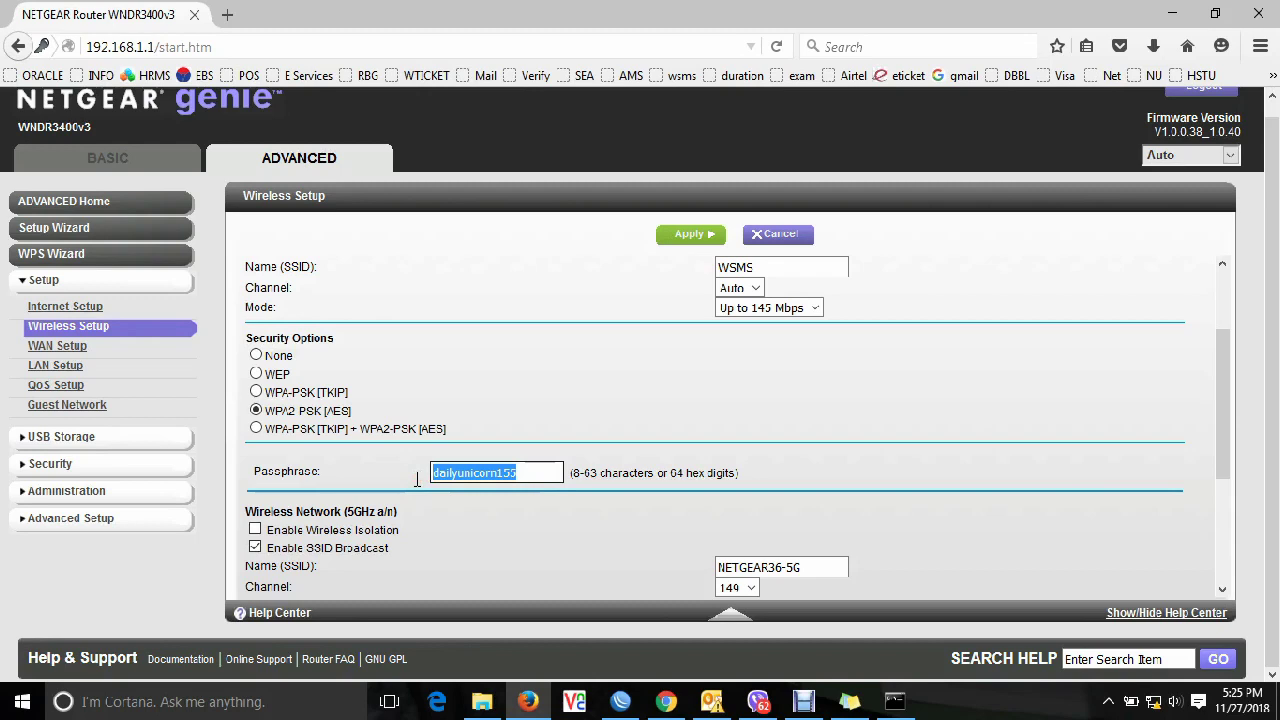
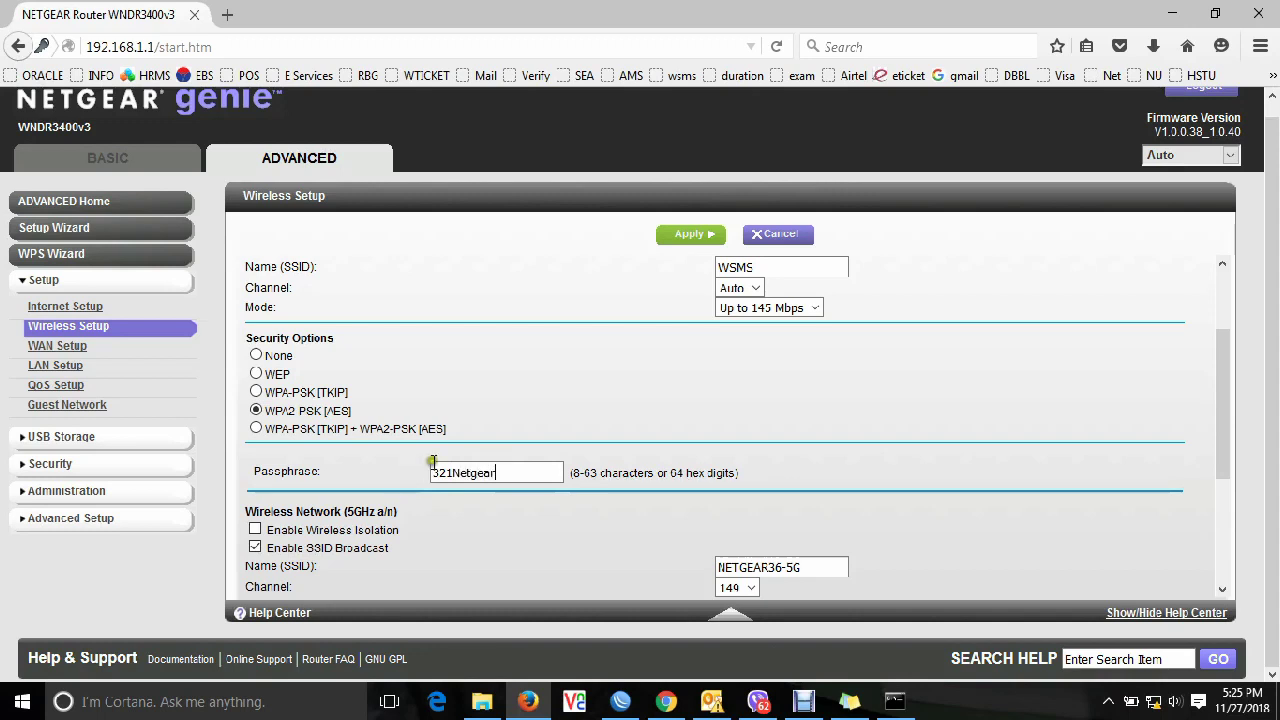
scroll(590, 449, down, 3)
scroll(590, 450, up, 3)
scroll(600, 440, up, 1)
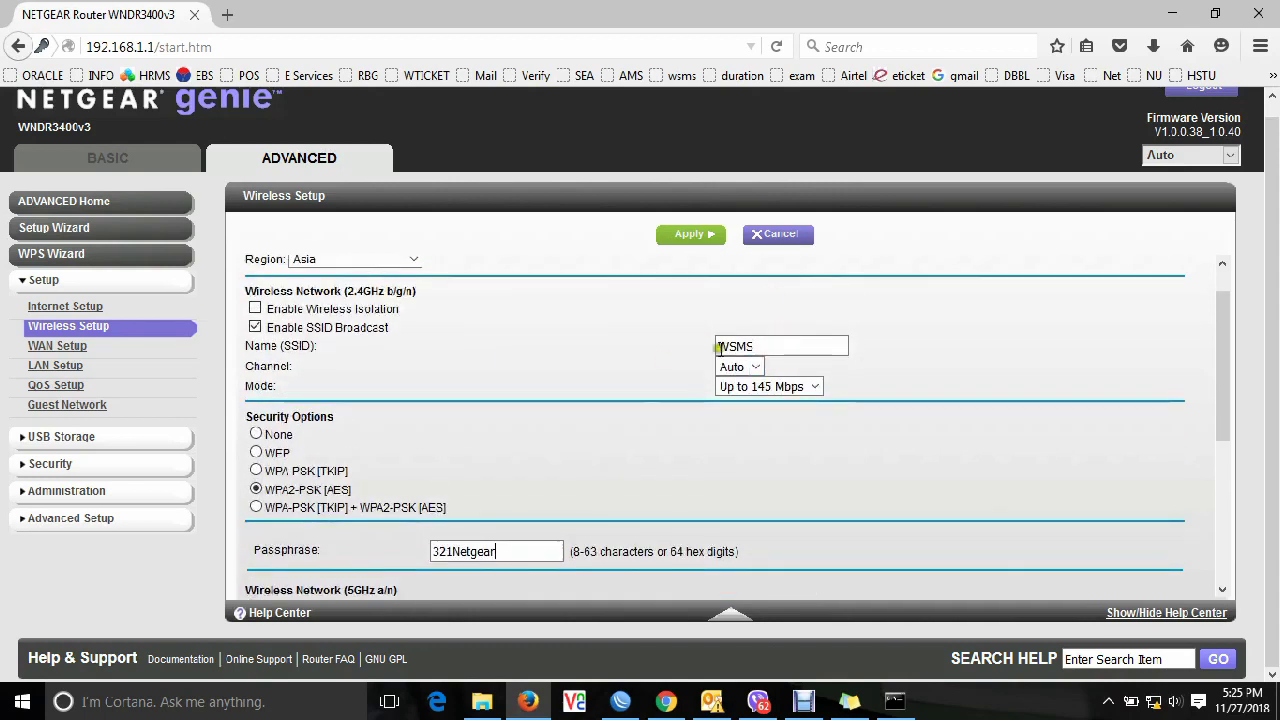
click(680, 233)
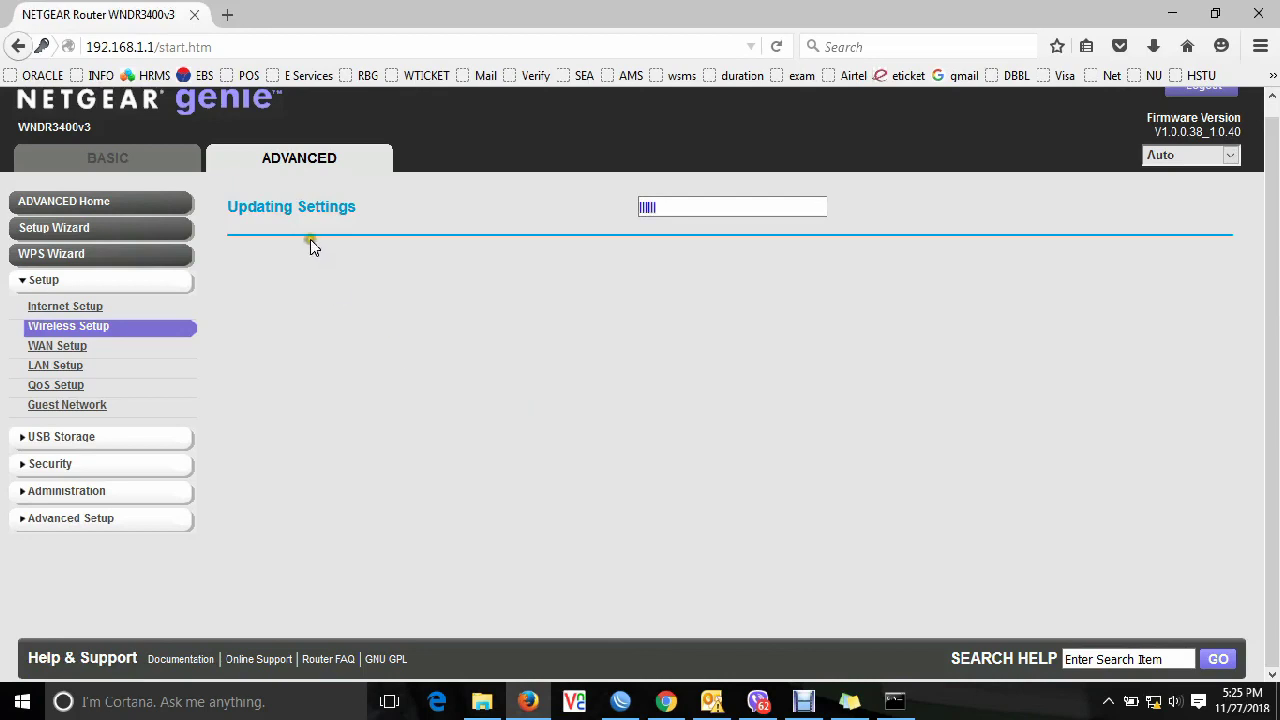
Clear the recorder window out of the way and go to LAN Setup
click(806, 700)
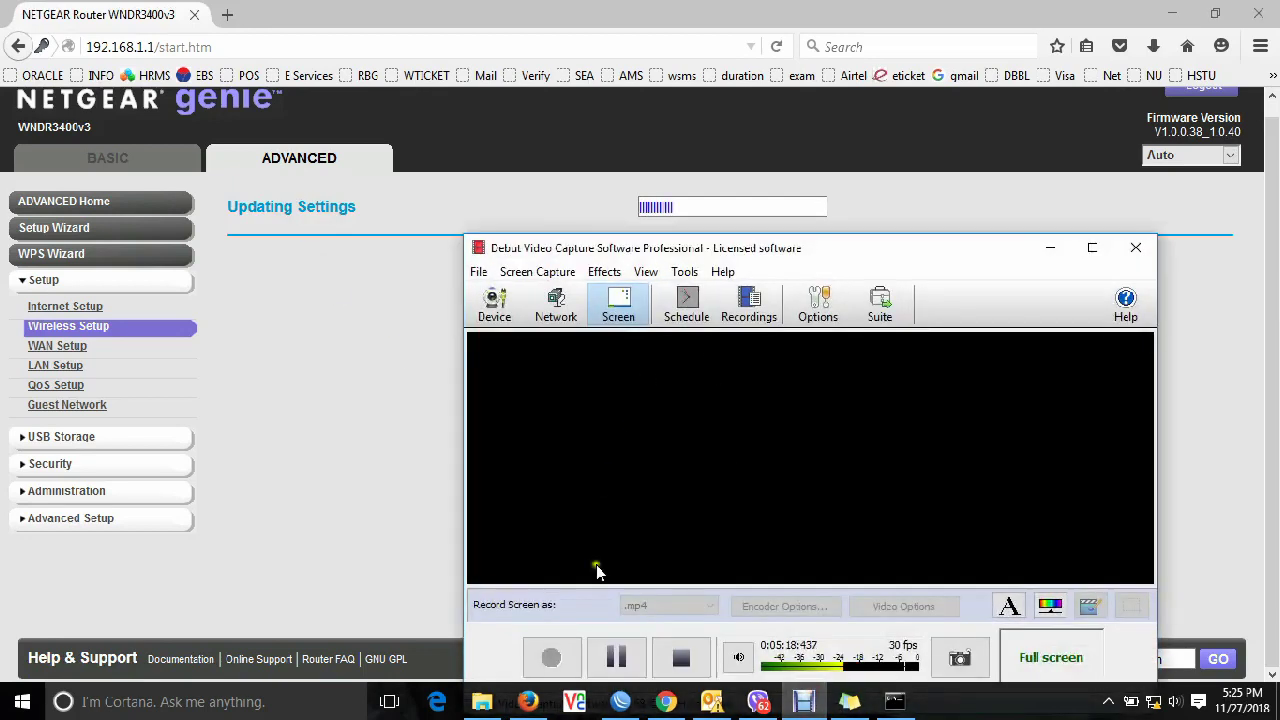
click(1050, 253)
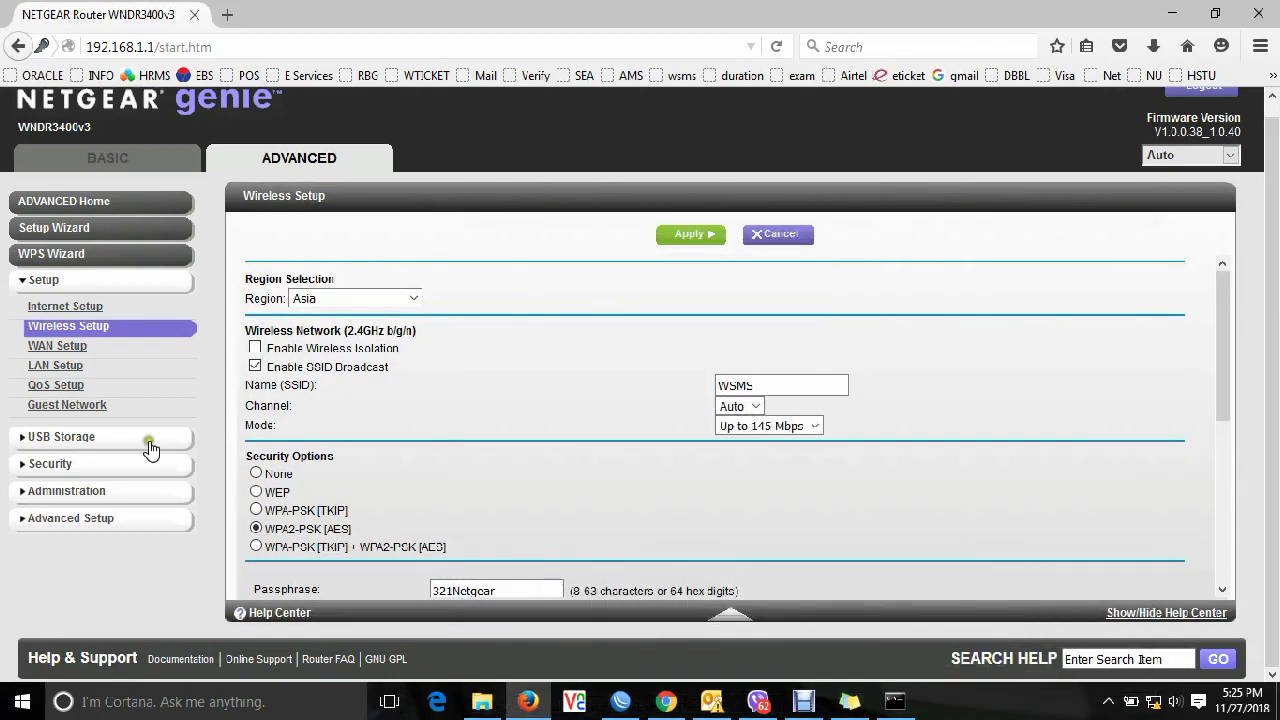
click(50, 366)
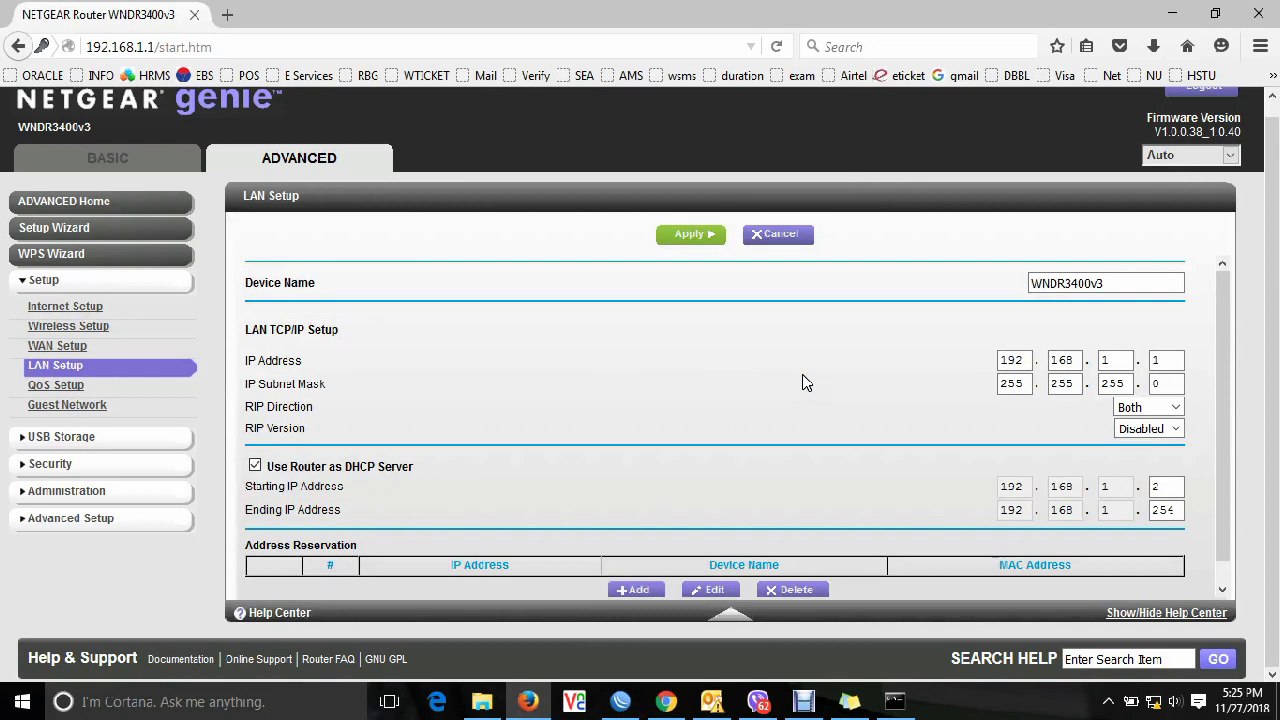
Check the LAN IP fields showing router 192.168.1.1, then expand Administration in the sidebar
click(959, 406)
scroll(962, 408, up, 1)
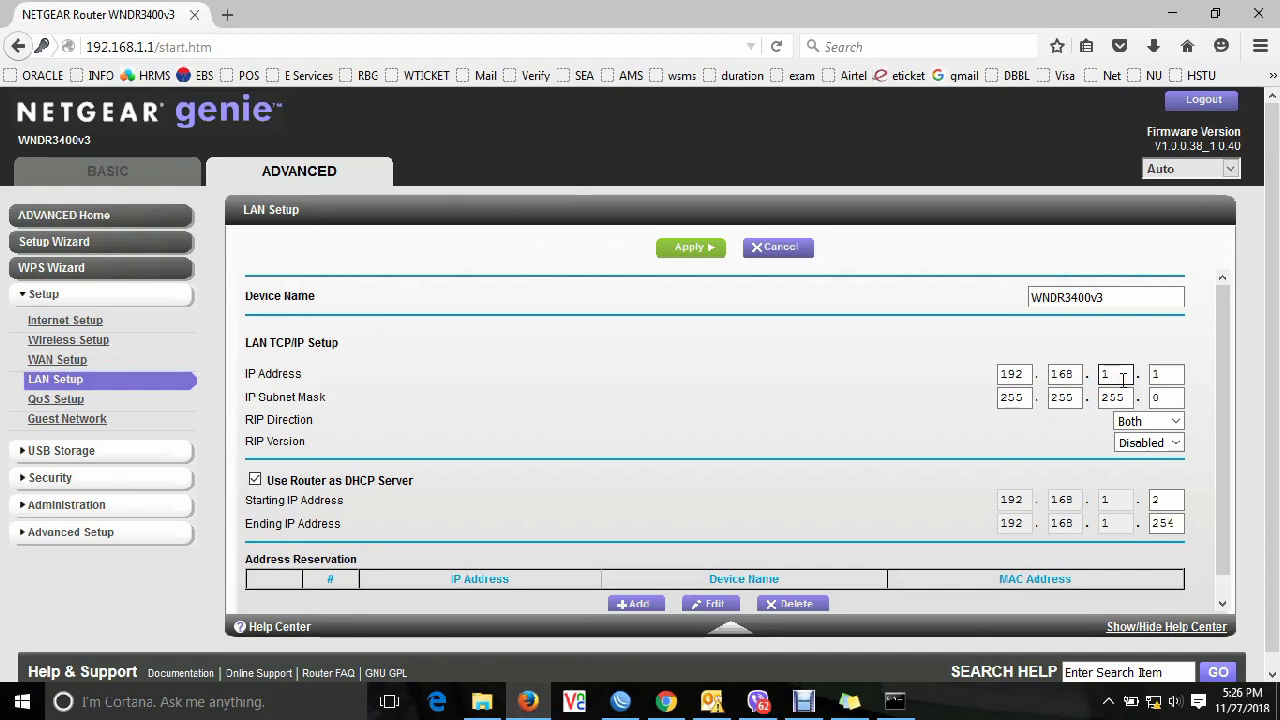
click(1103, 368)
click(866, 400)
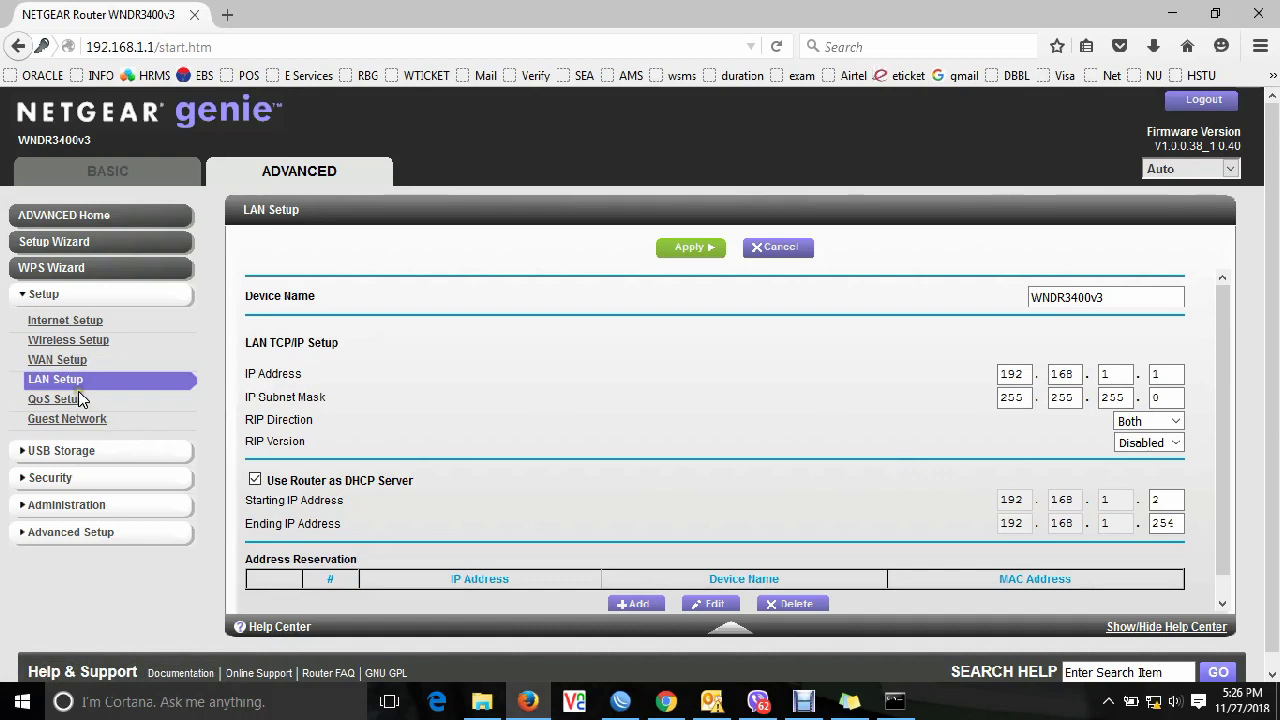
click(97, 504)
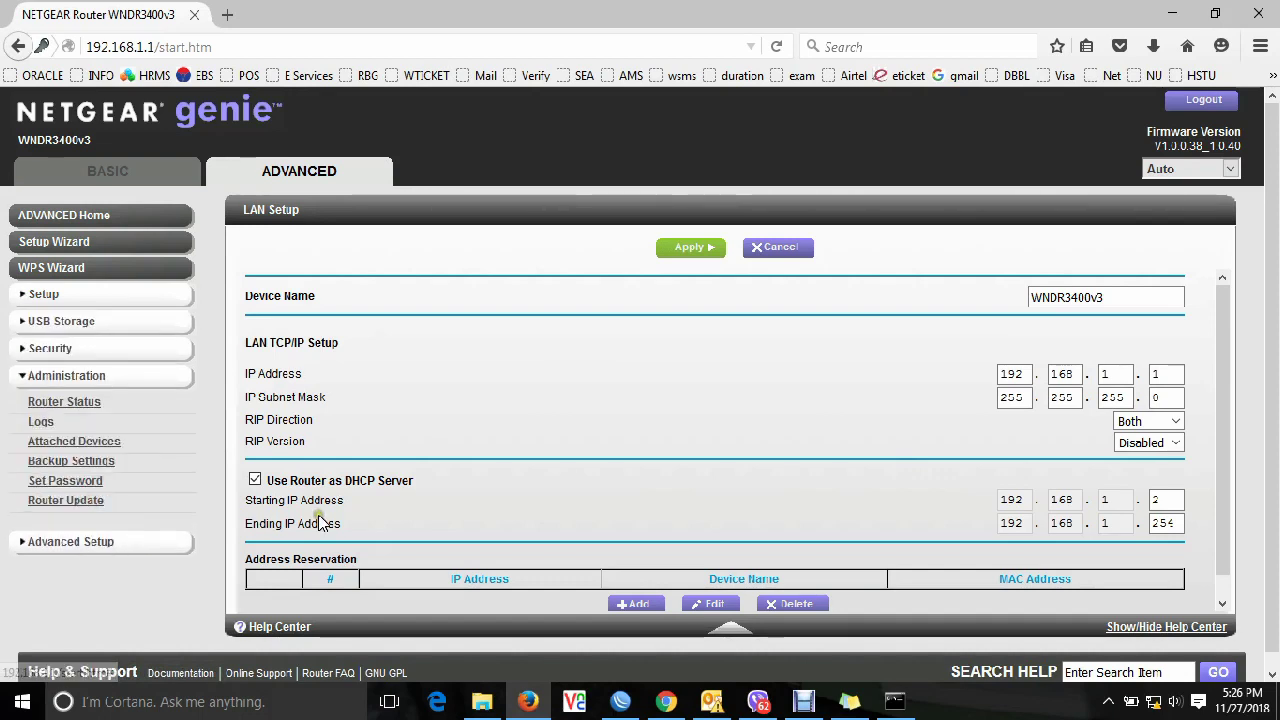
In Set Password, enter the old and new admin passwords, apply, and accept no password recovery
click(85, 484)
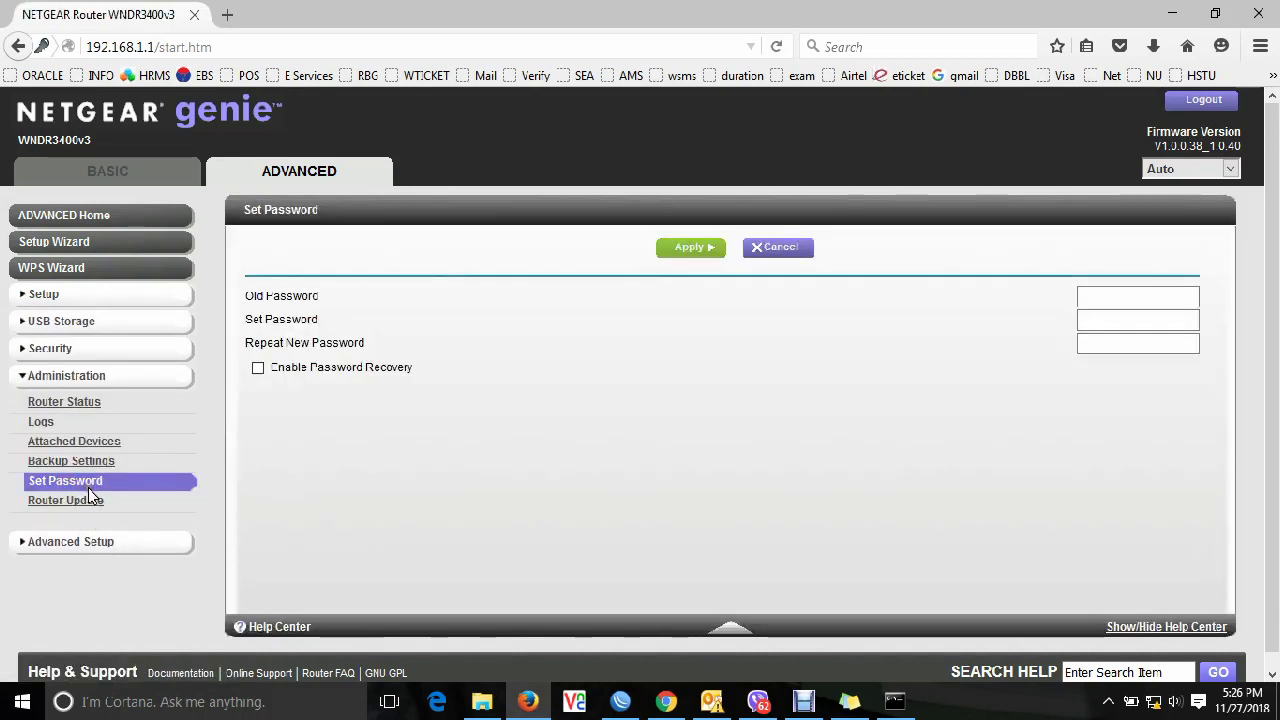
click(1100, 297)
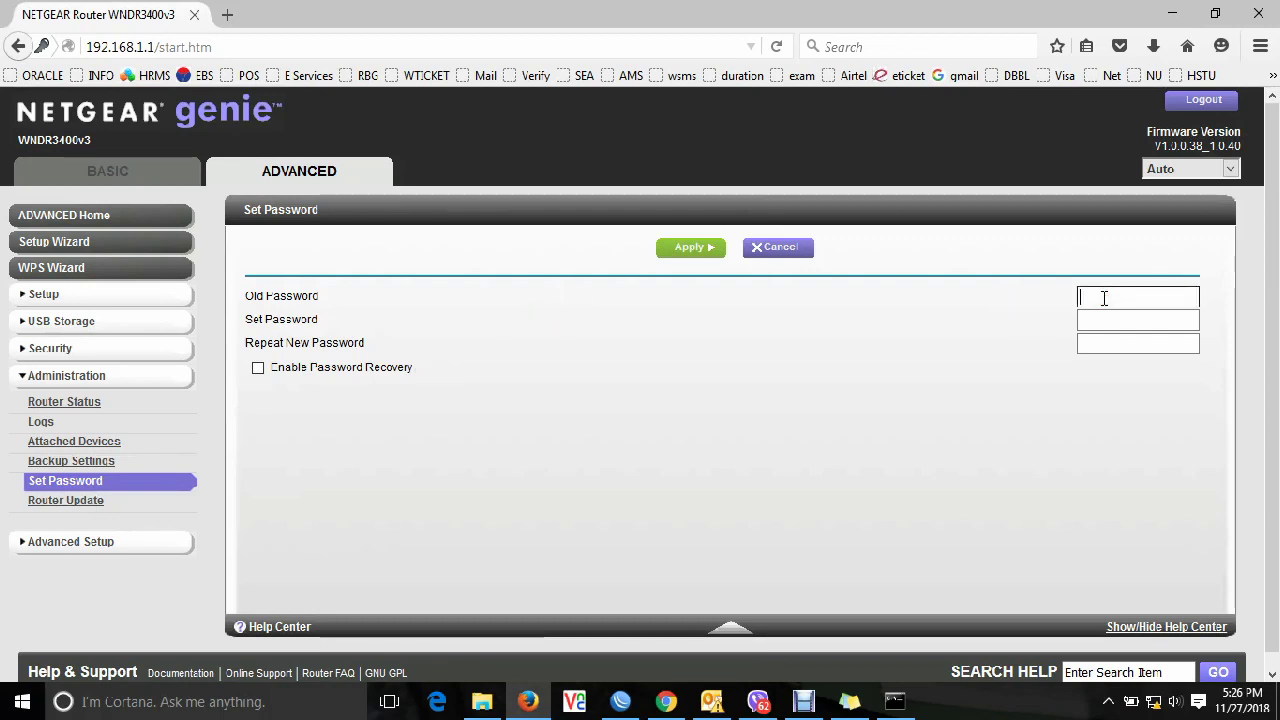
text(passwor)
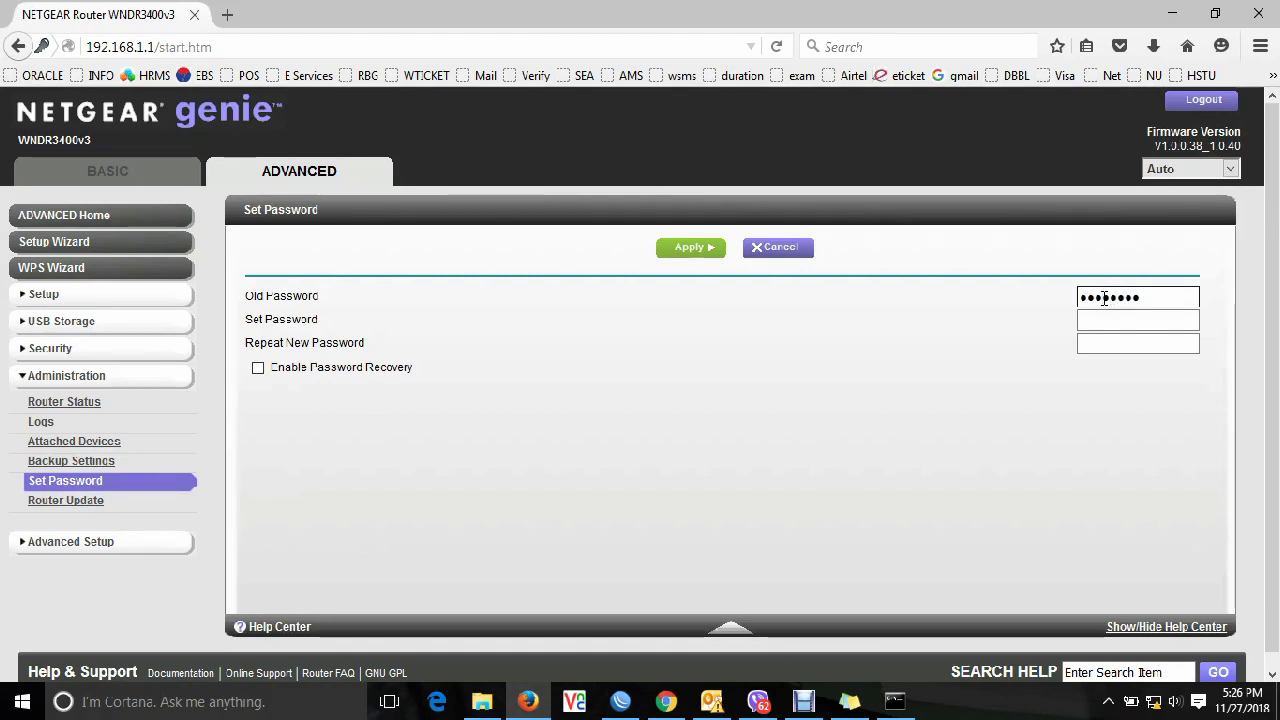
click(1114, 320)
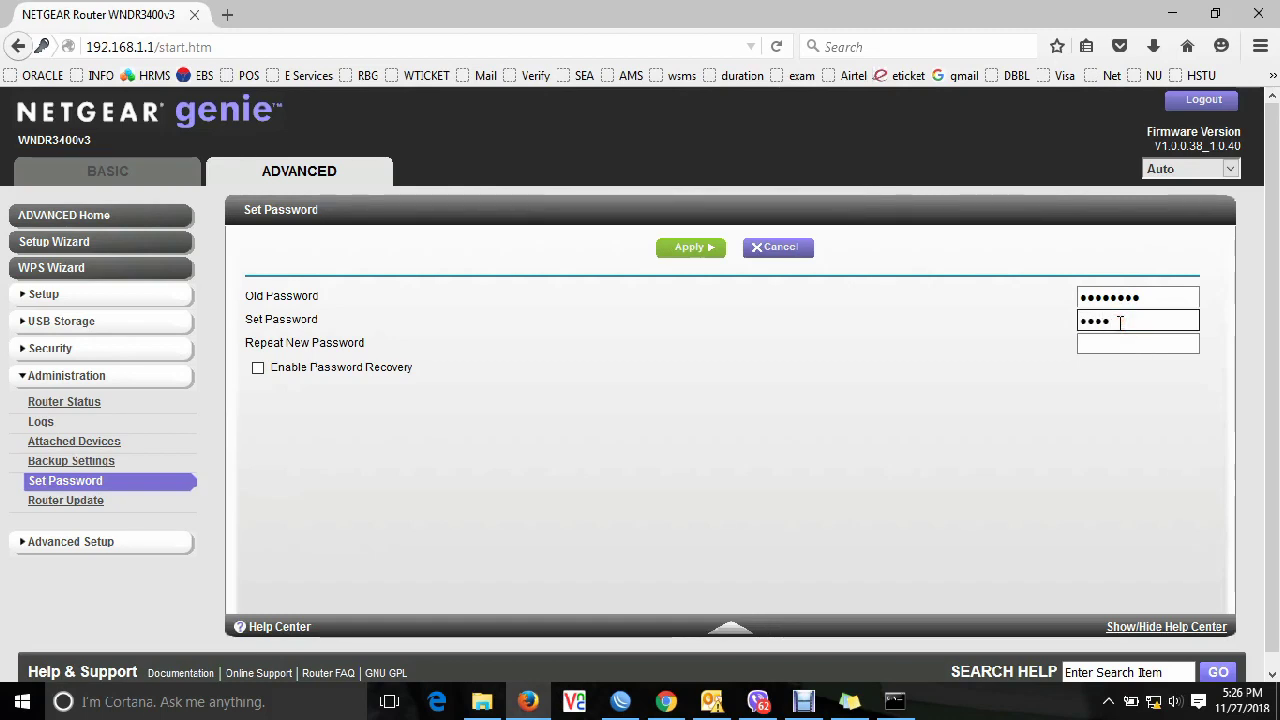
key(Tab)
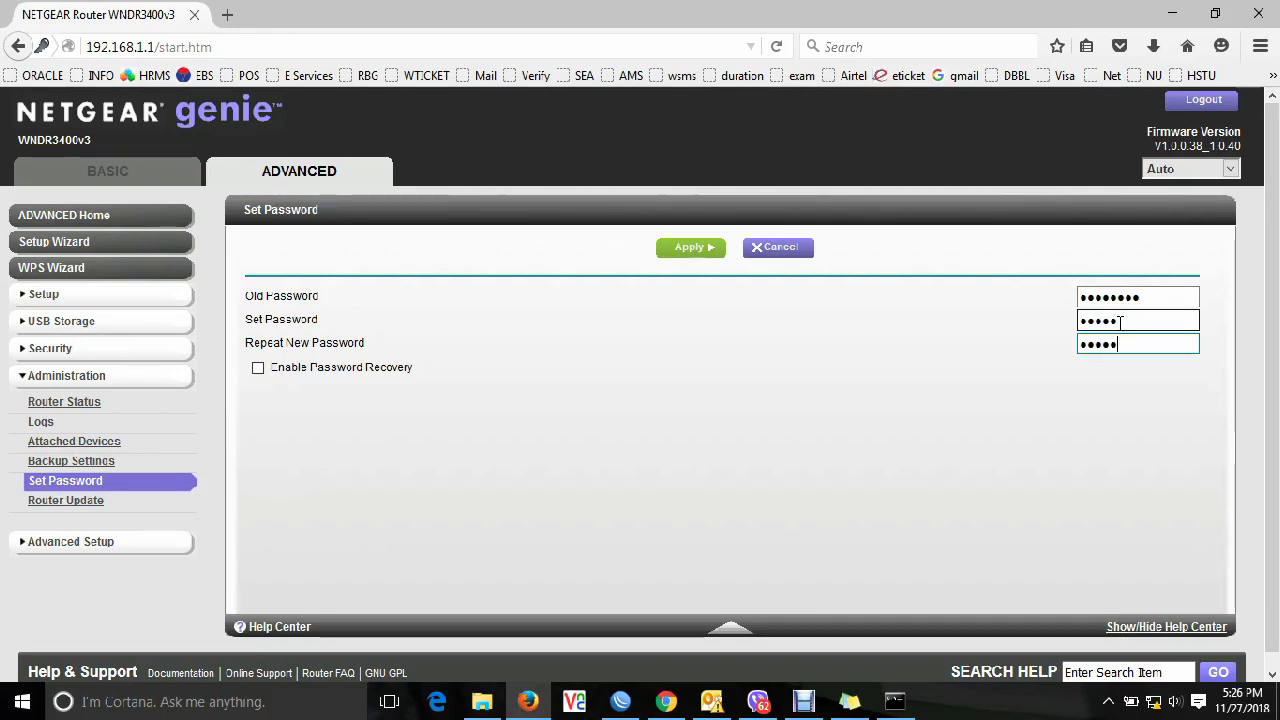
click(689, 247)
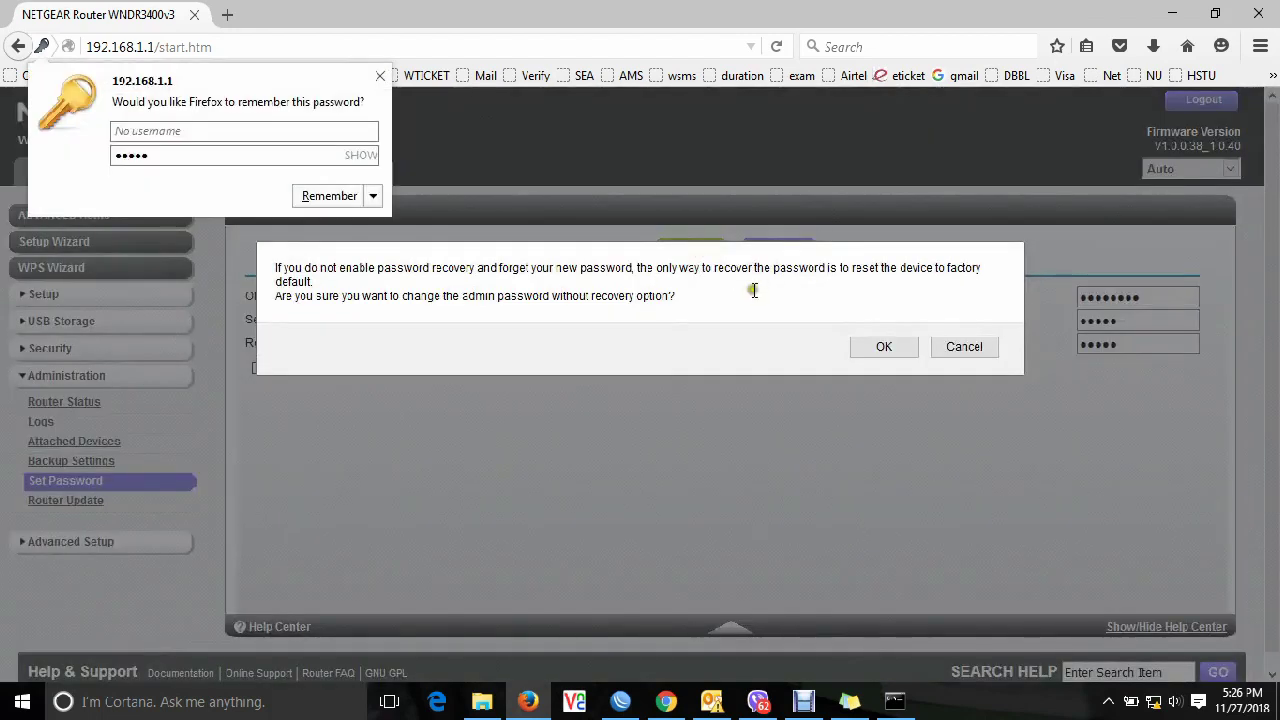
click(858, 347)
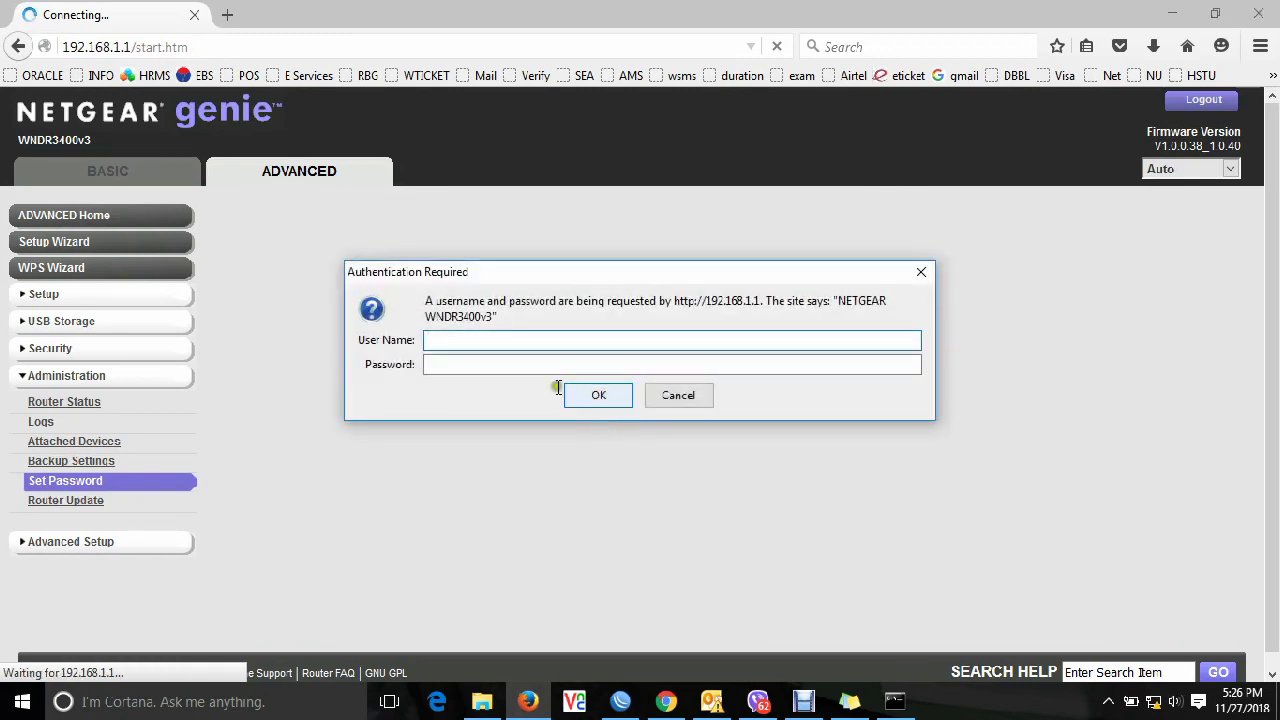
Log back in with admin and the new password, dismiss the remember-login prompt, and log out
click(478, 339)
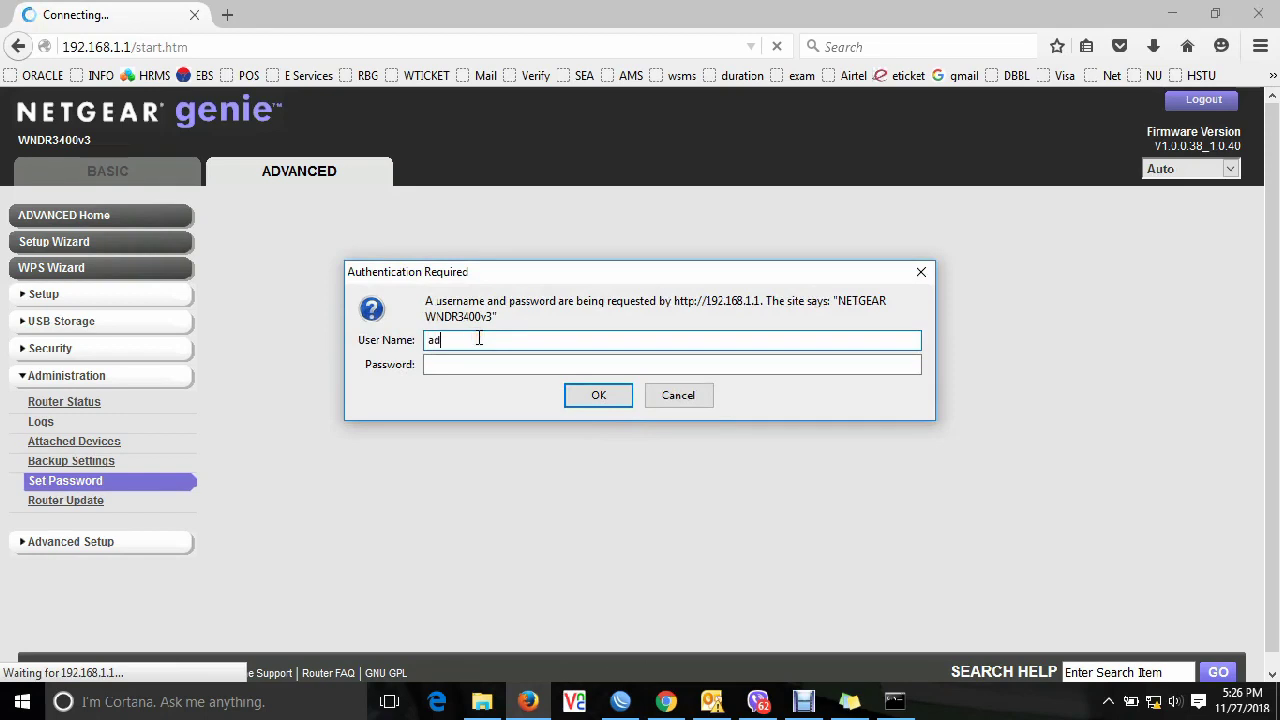
key(Tab)
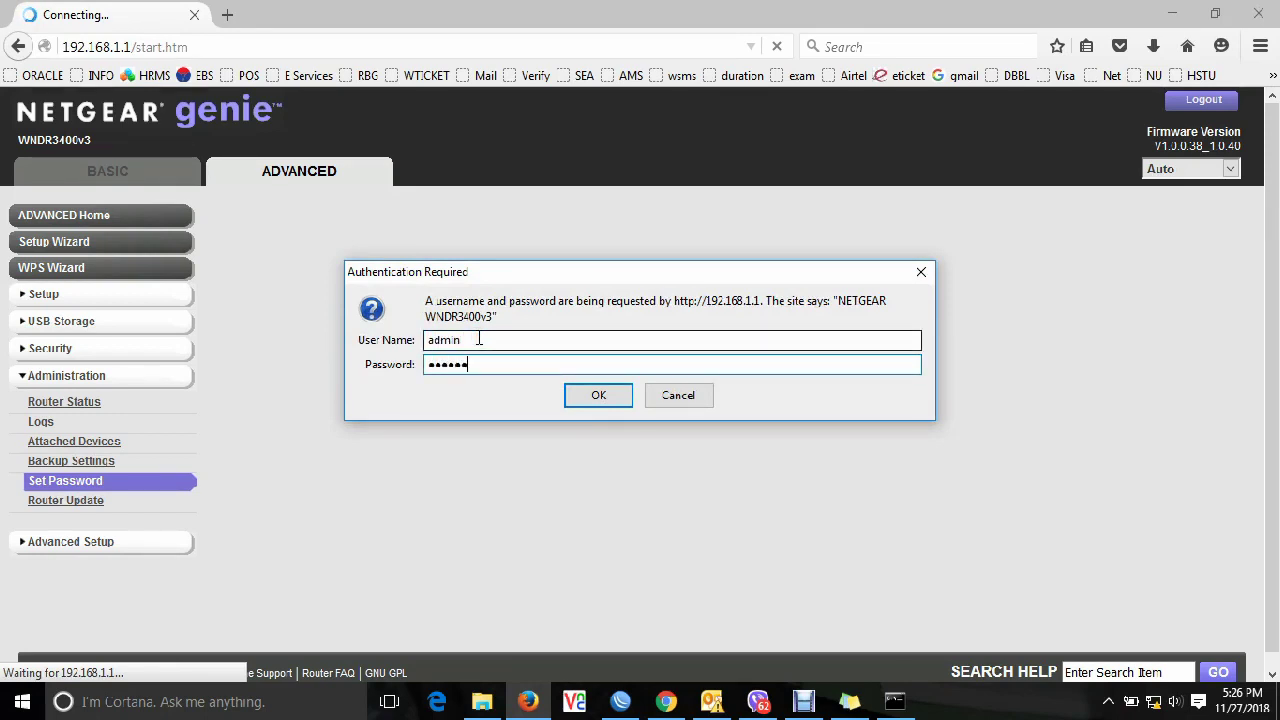
key(Return)
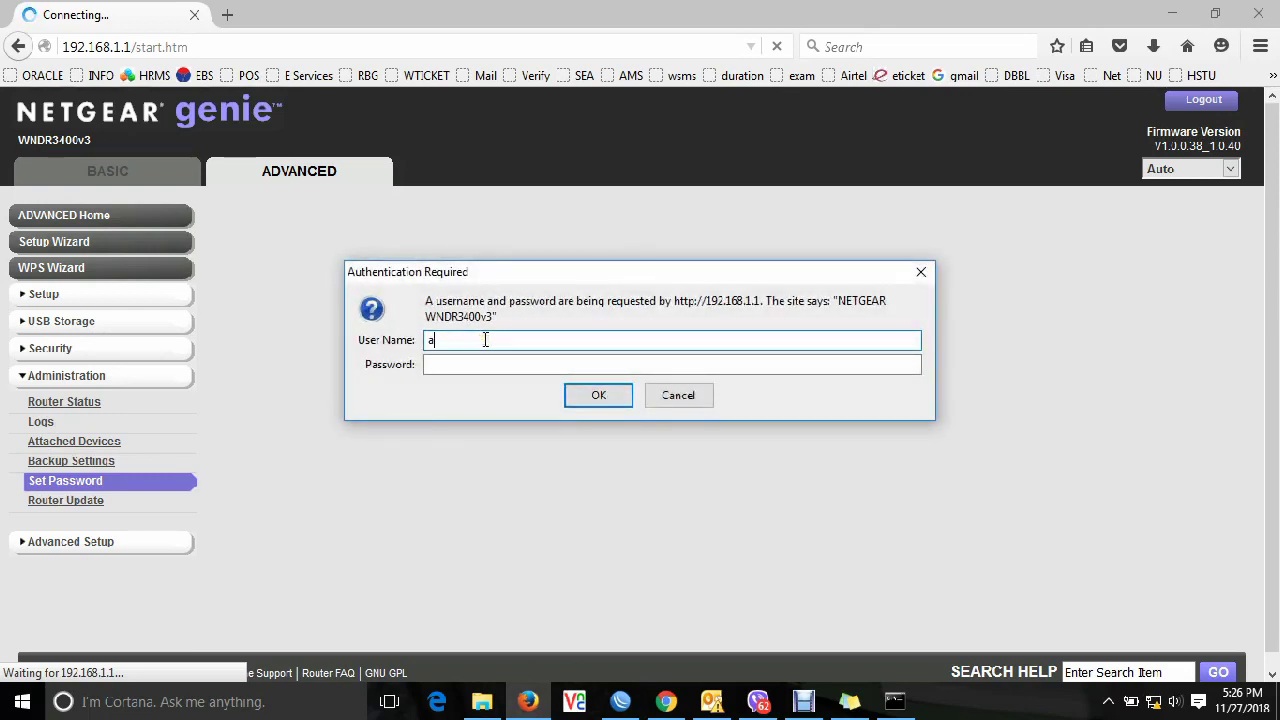
key(Tab)
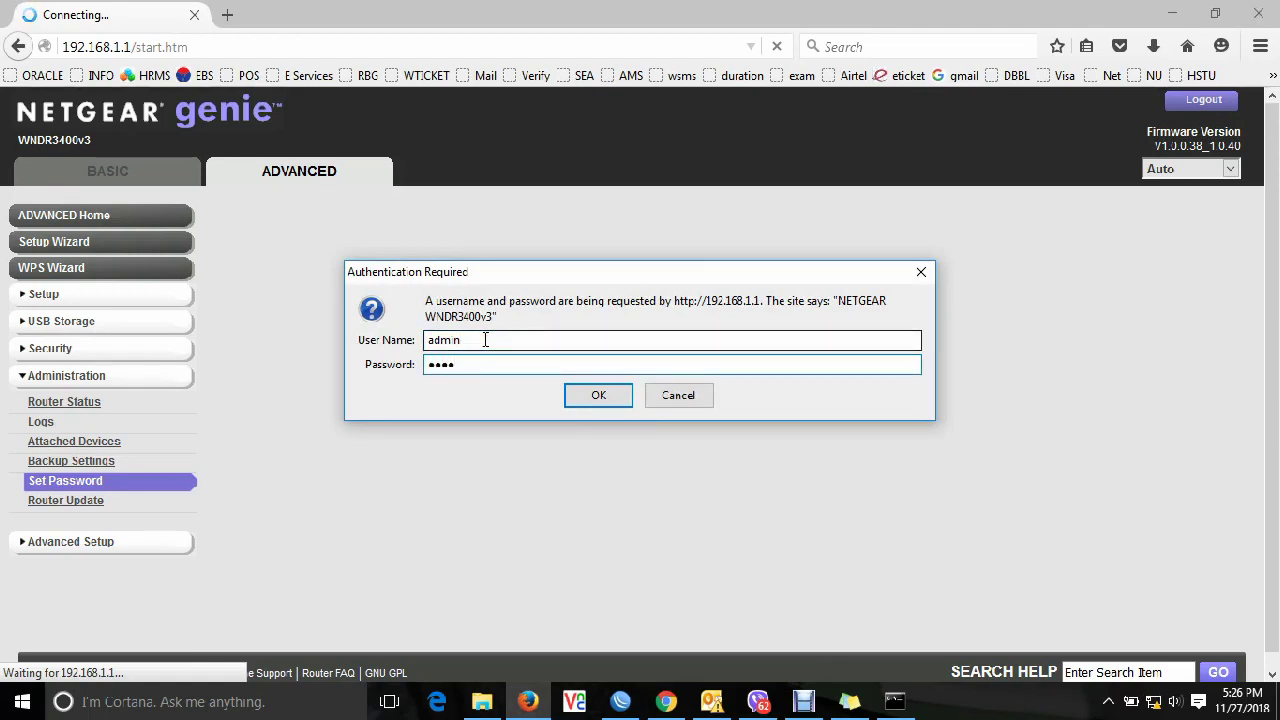
key(Return)
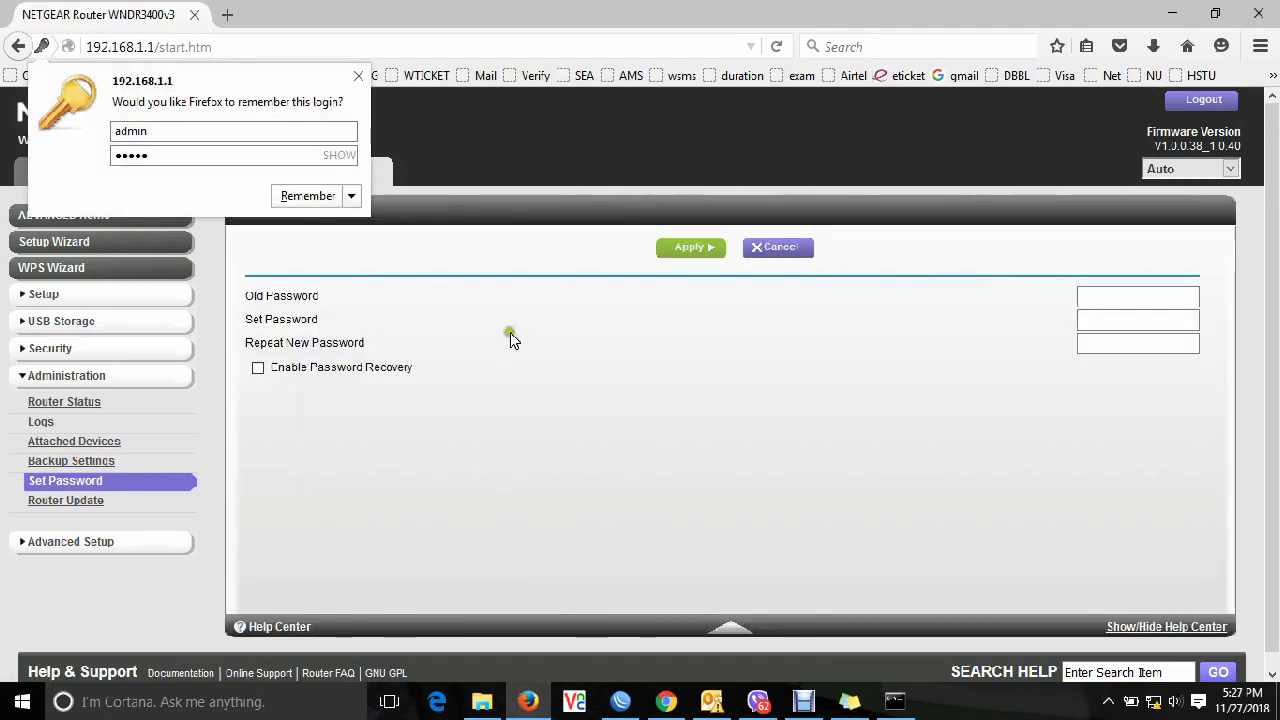
click(358, 76)
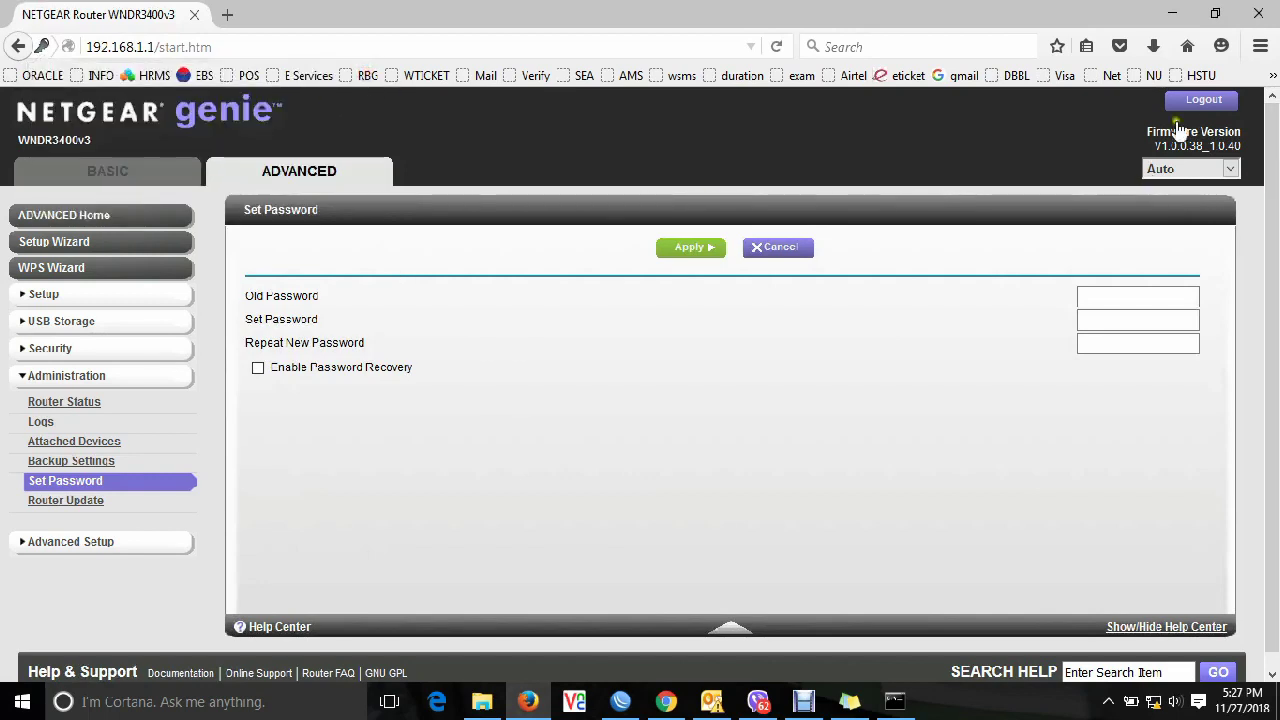
click(1196, 100)
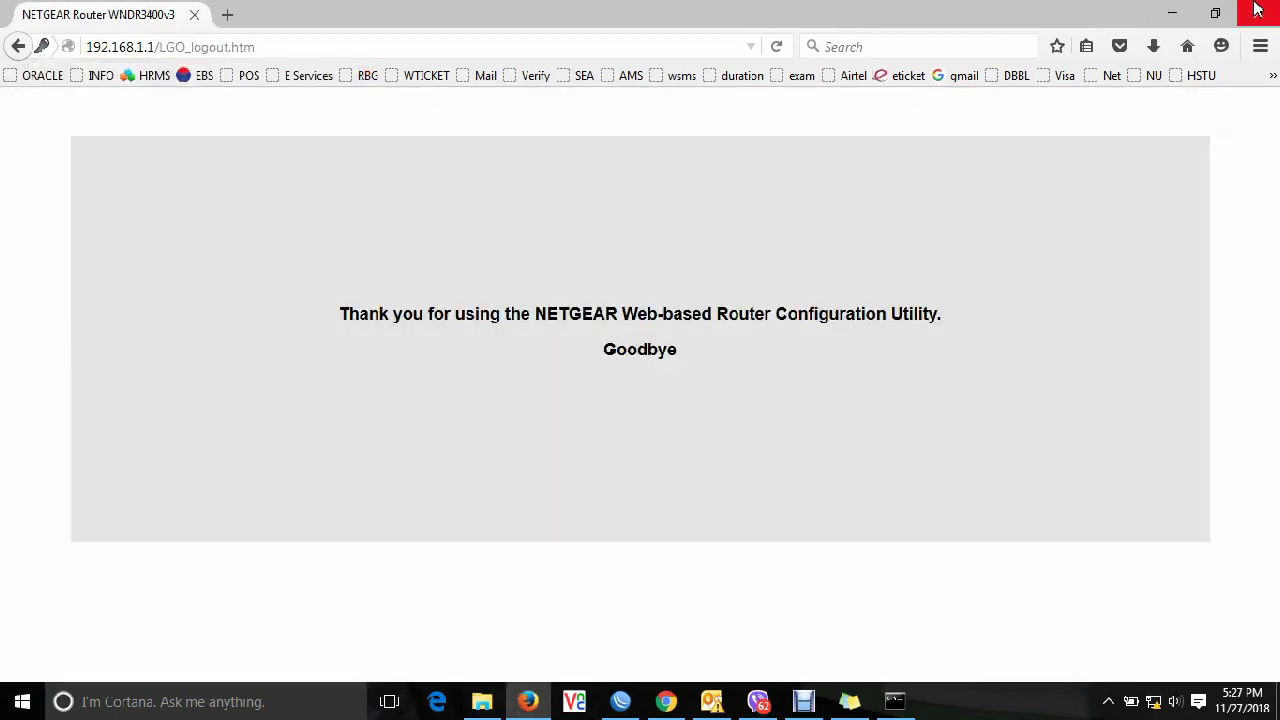
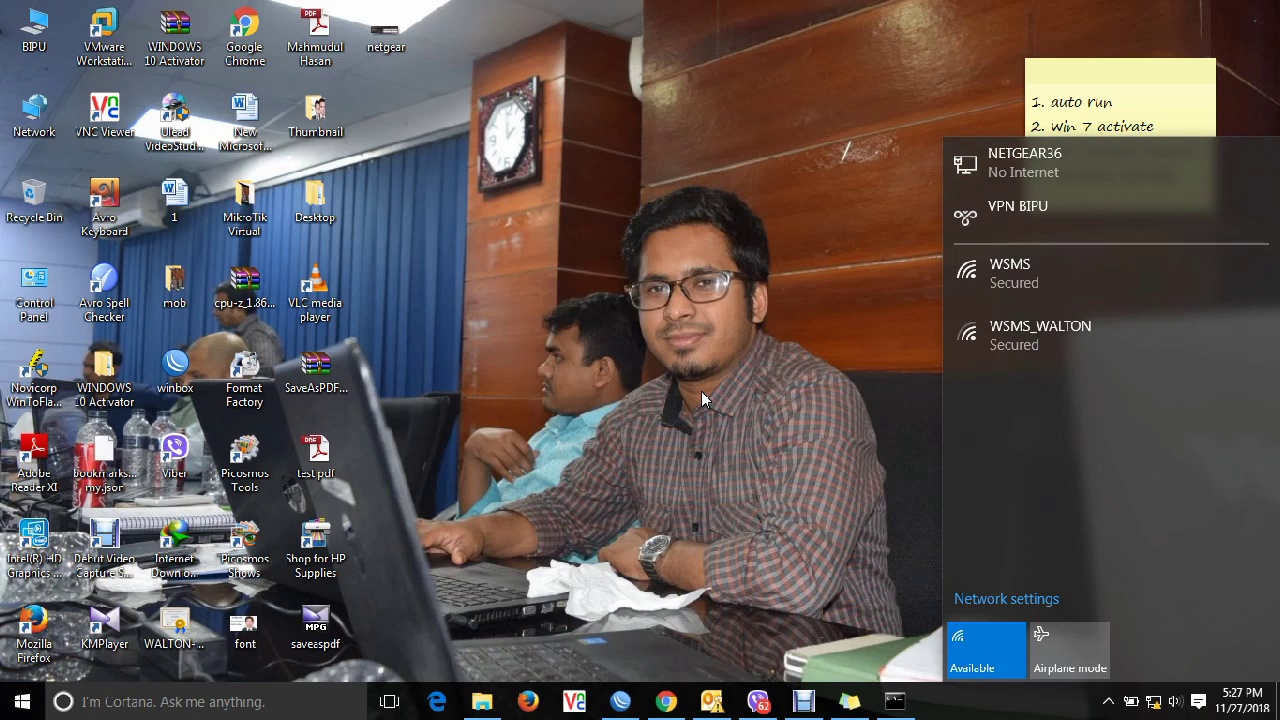
Refresh the desktop, then select WSMS in the Wi-Fi list and attempt to connect
click(804, 701)
click(1045, 250)
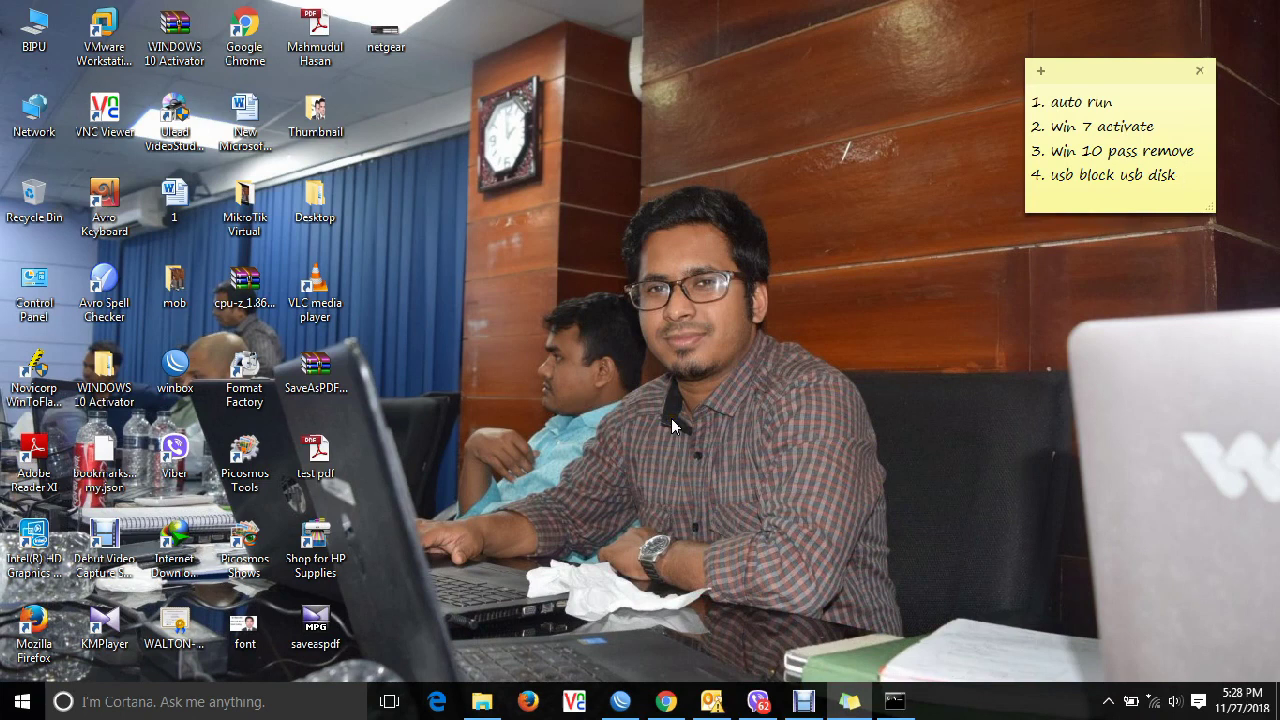
right_click(643, 241)
click(684, 295)
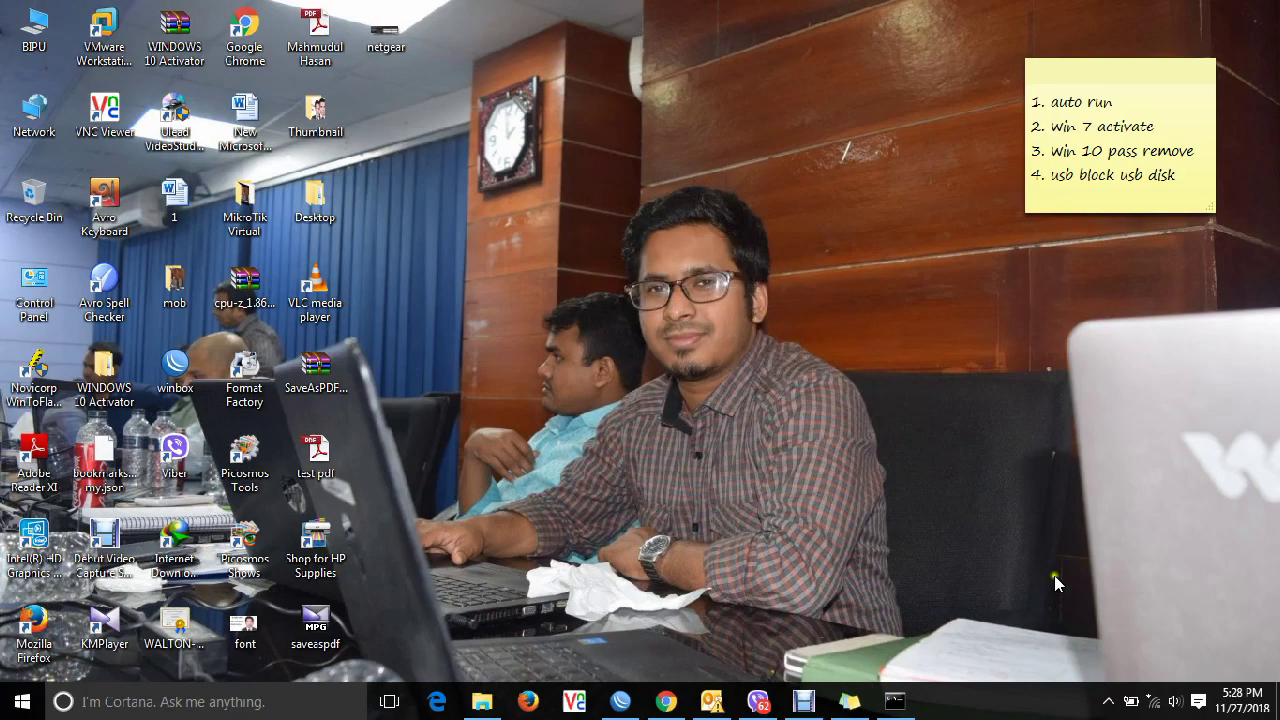
click(1156, 704)
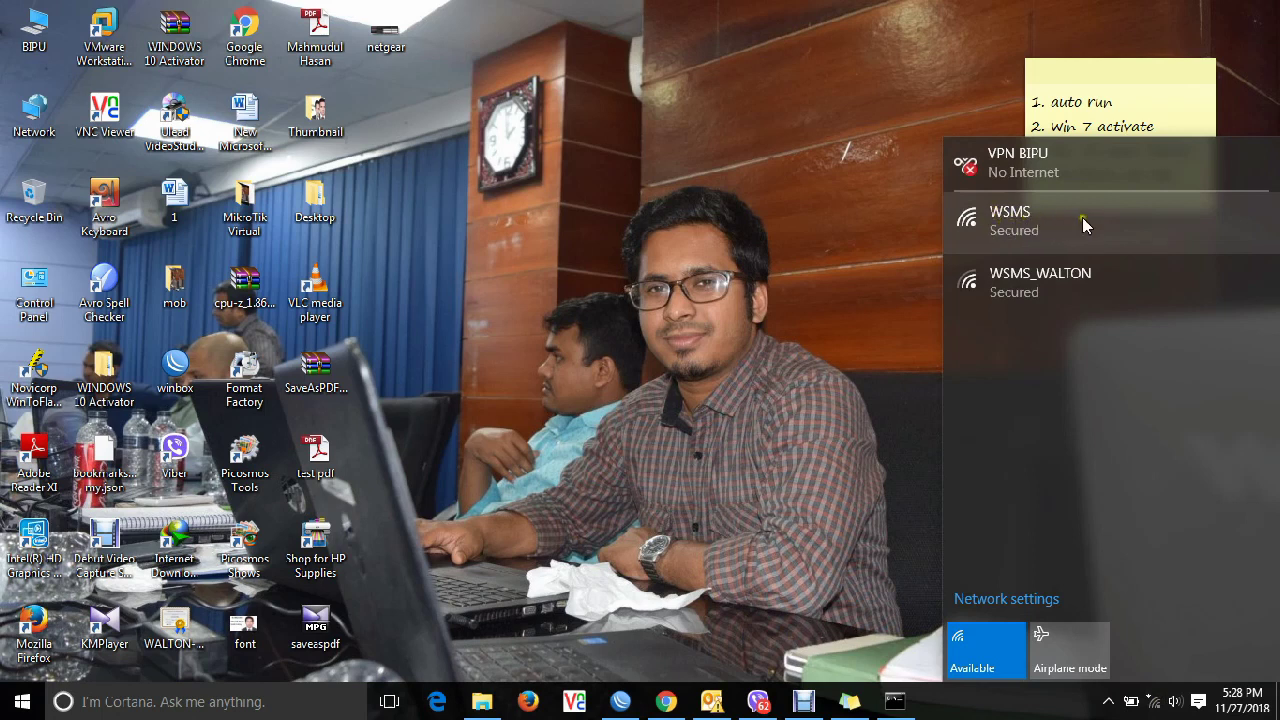
click(1045, 226)
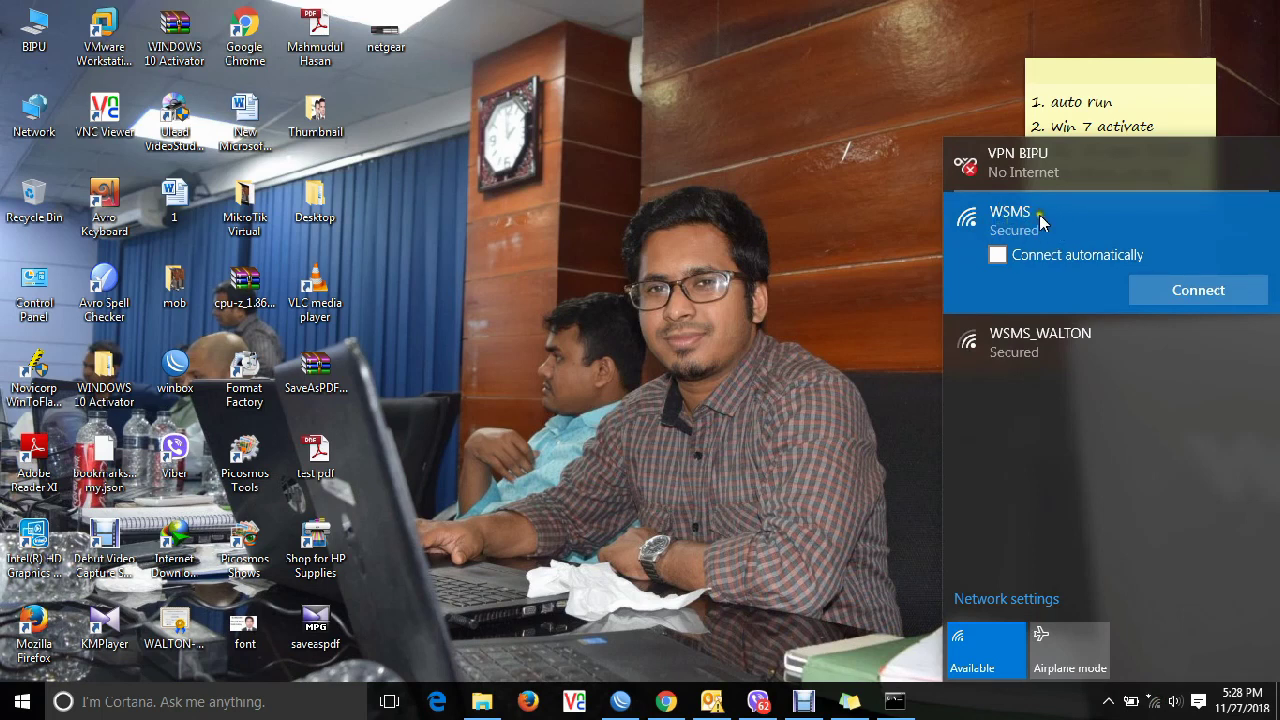
click(1160, 288)
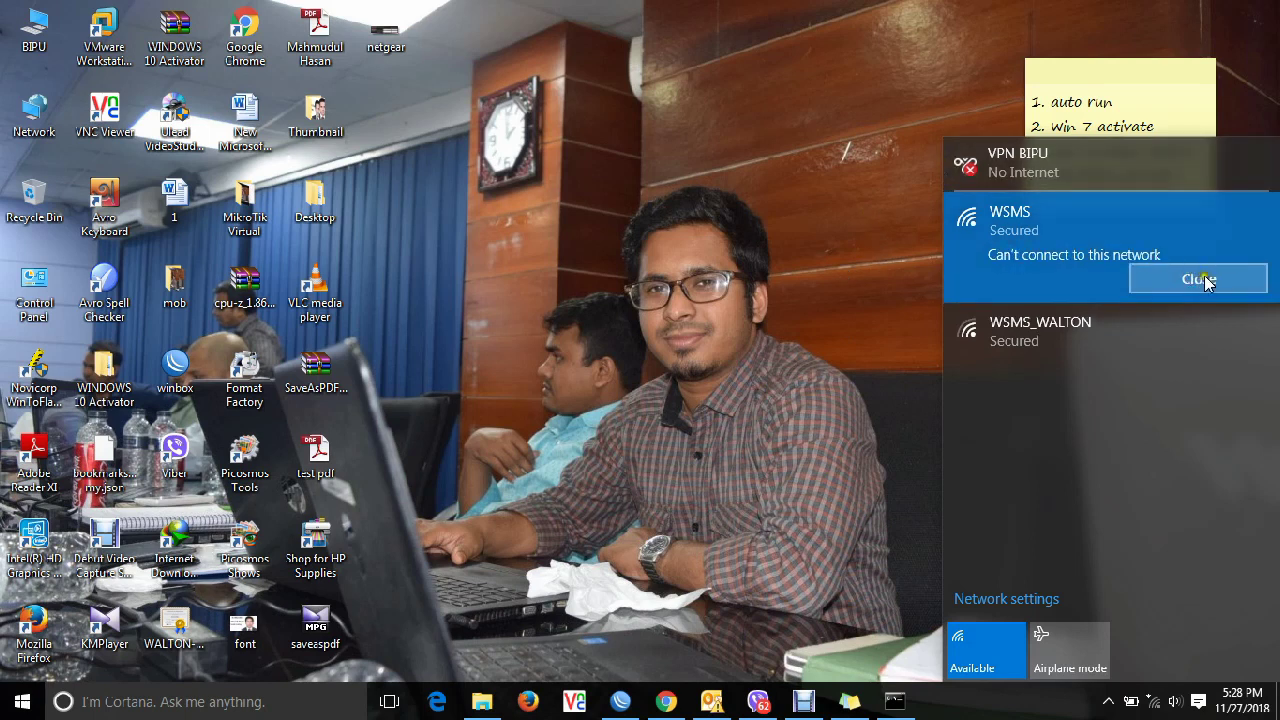
Dismiss the 'Can't connect' message and retry connecting to WSMS
click(1200, 282)
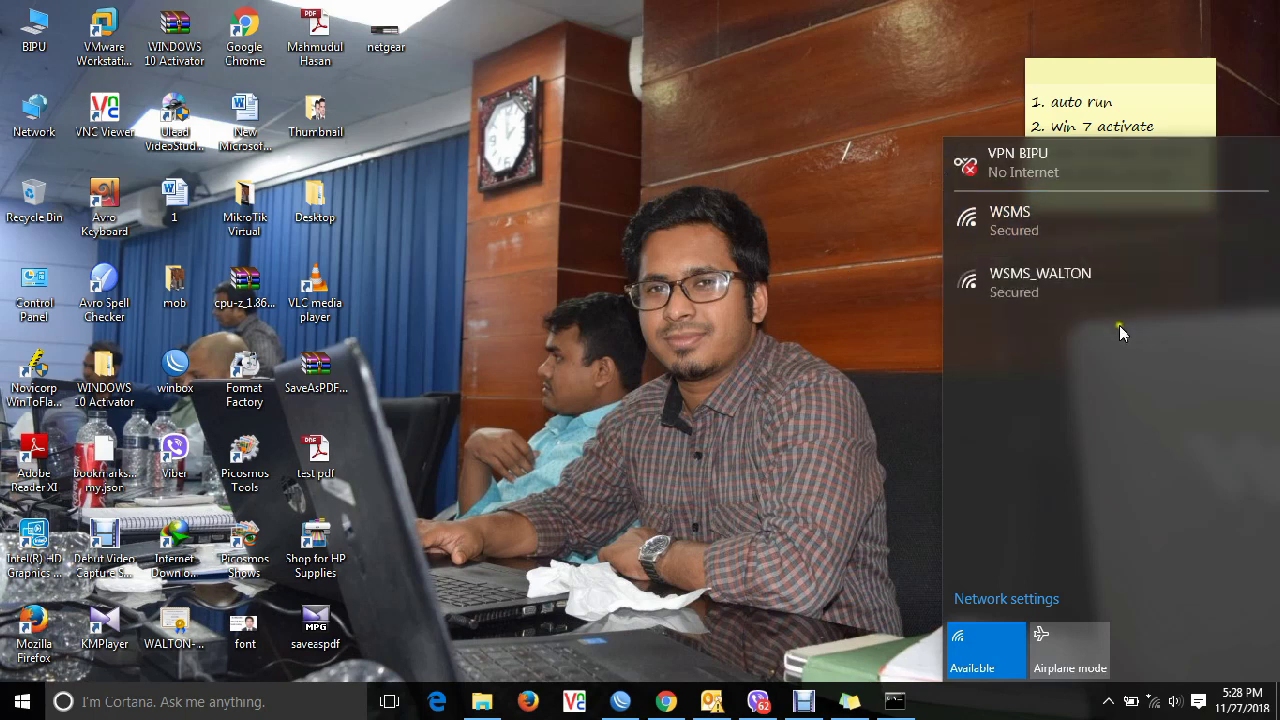
click(1060, 250)
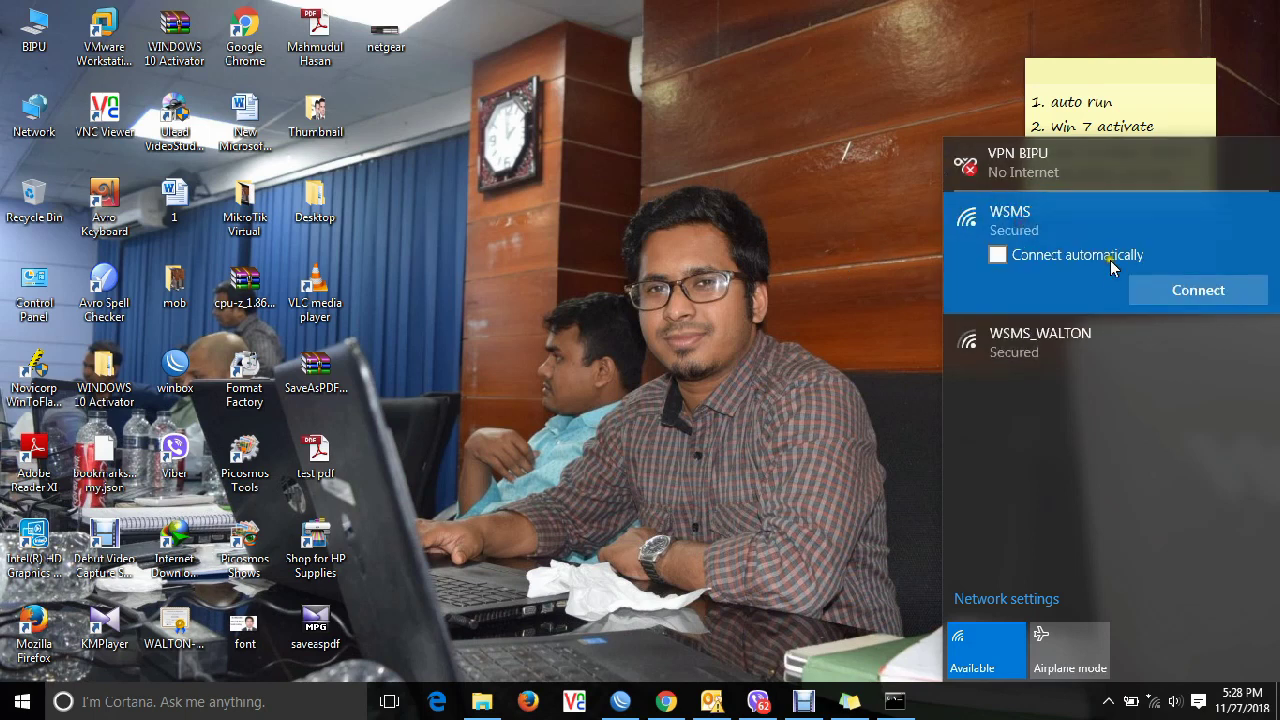
click(1175, 292)
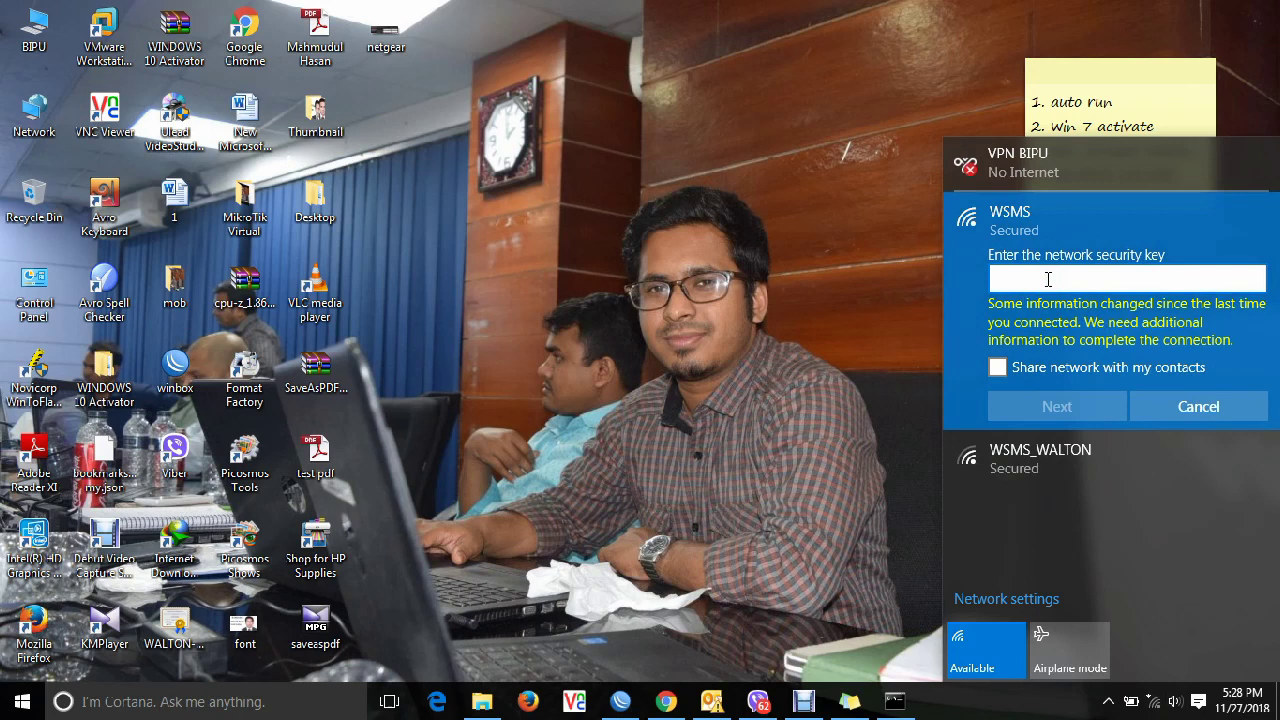
Enter the WSMS network security key and submit it with Next
text(w)
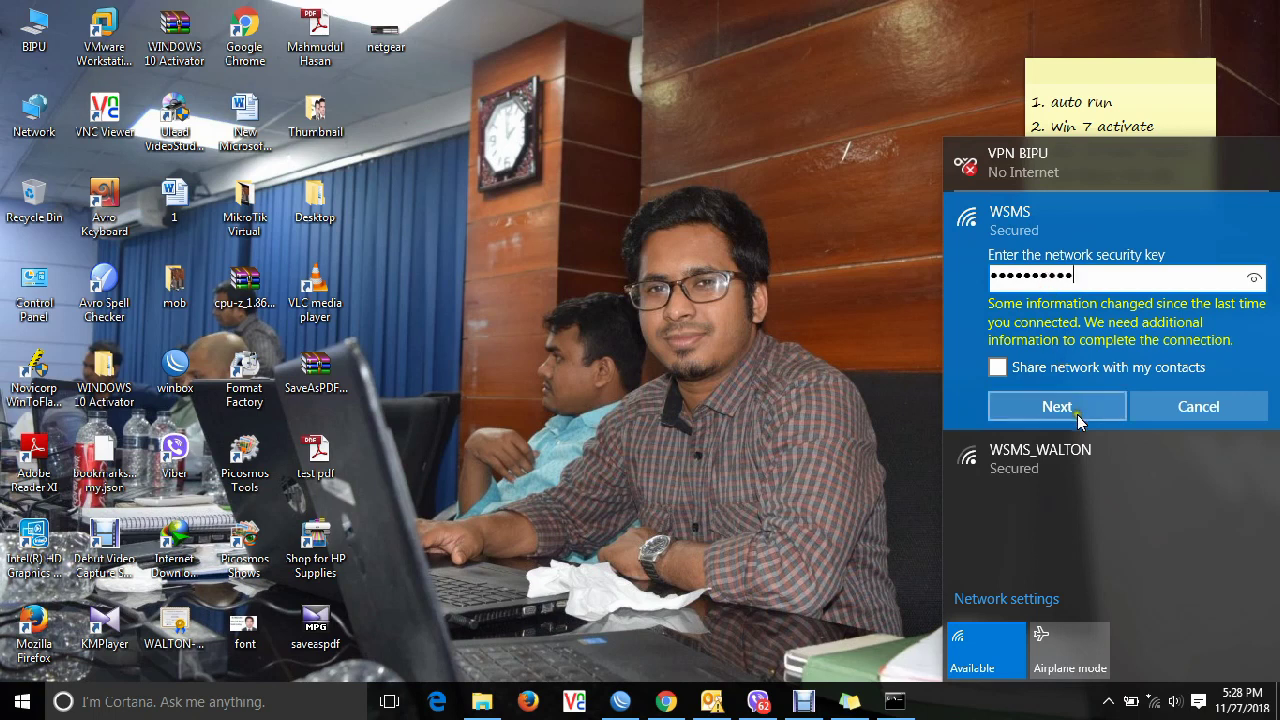
click(1077, 412)
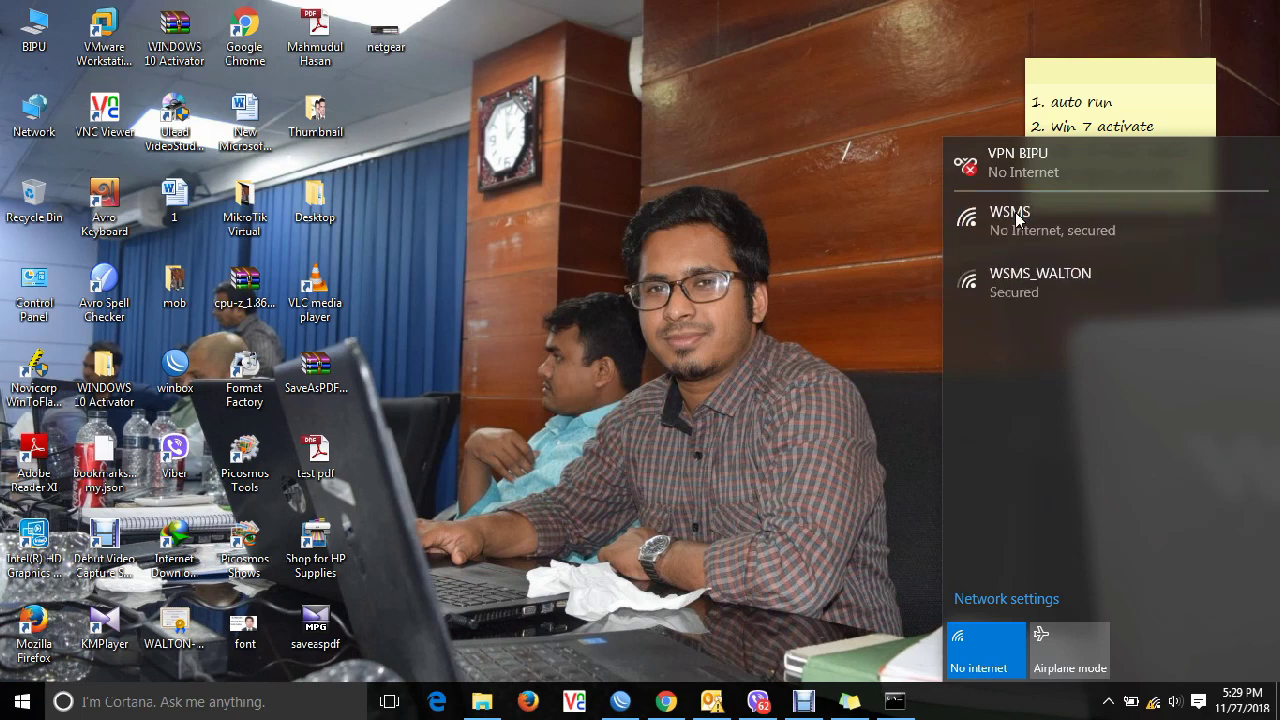
Check the connected WSMS network's status in the Wi-Fi list, refreshing the desktop in between
click(1017, 218)
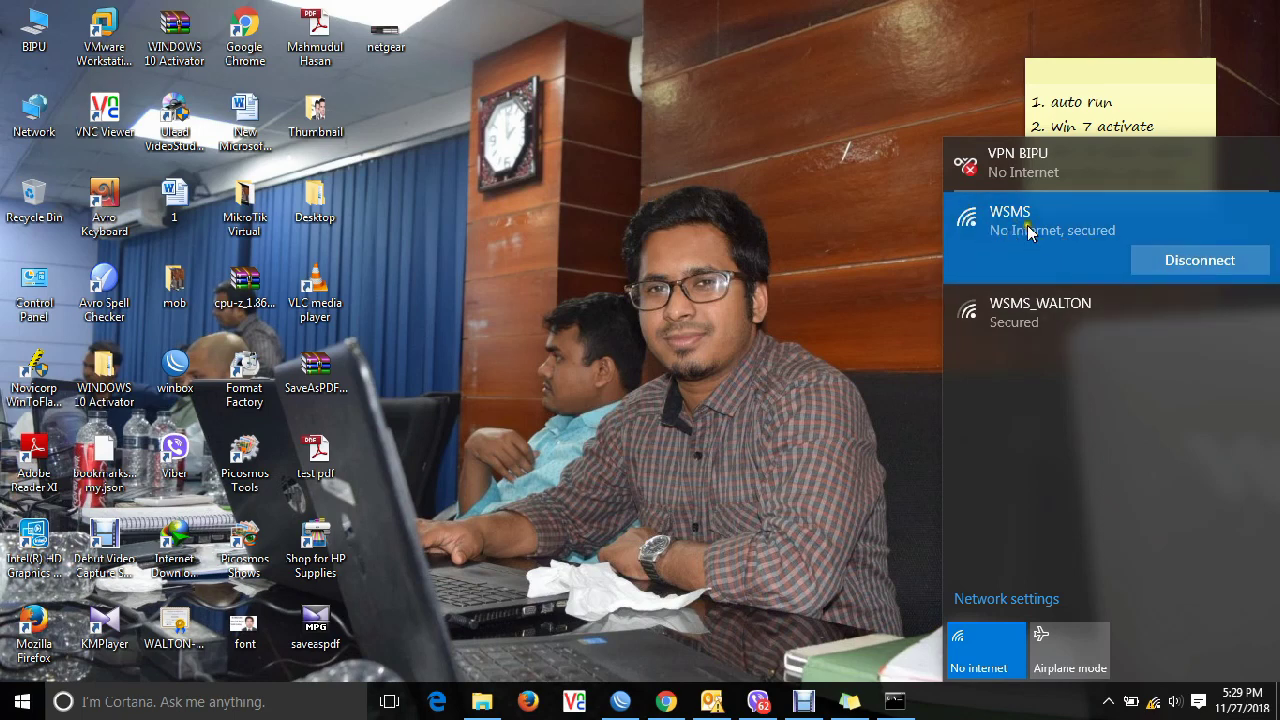
right_click(714, 134)
click(745, 189)
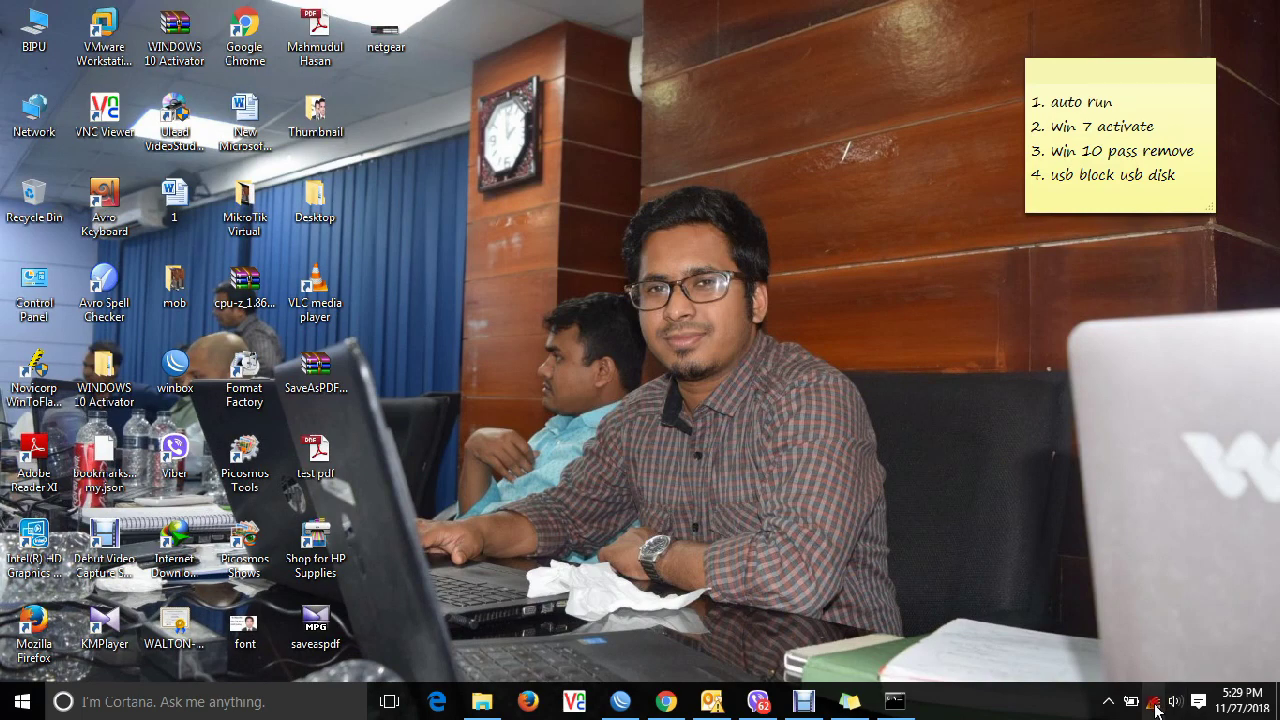
click(1154, 704)
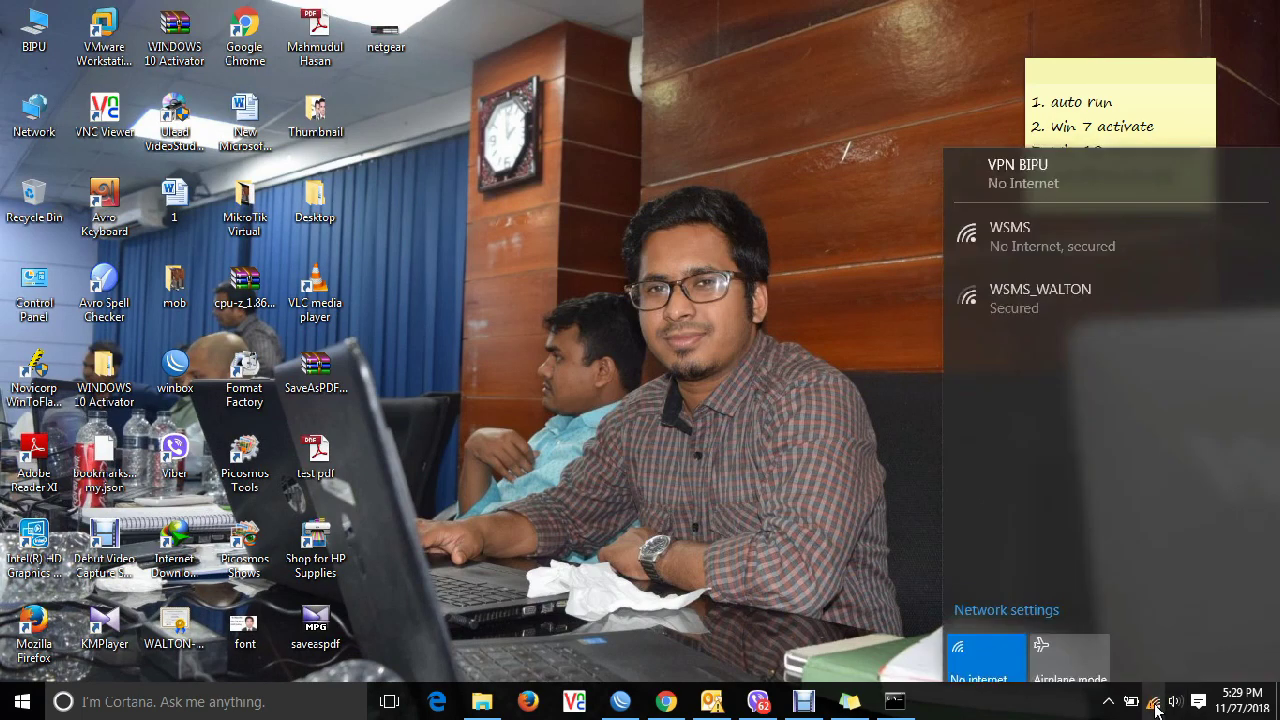
click(1040, 233)
Recheck WSMS's status and bring up the tray icon's network troubleshooting options
right_click(631, 163)
click(676, 216)
click(1154, 702)
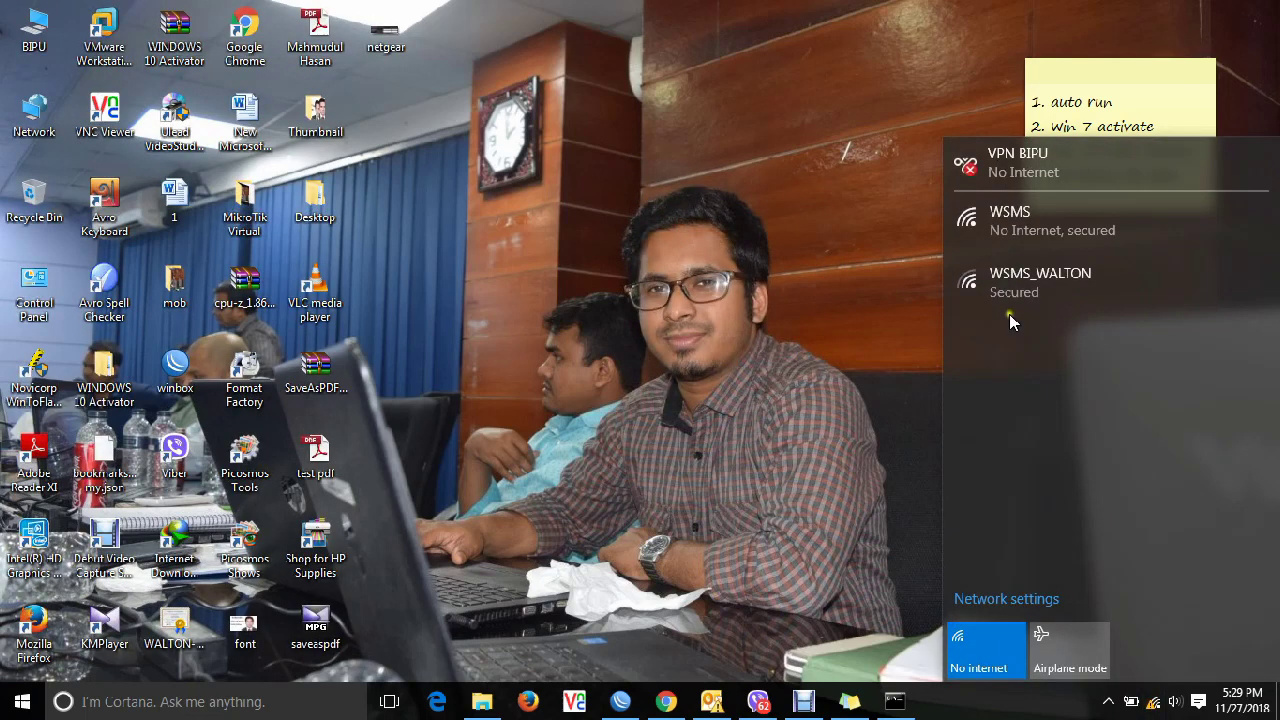
click(1055, 231)
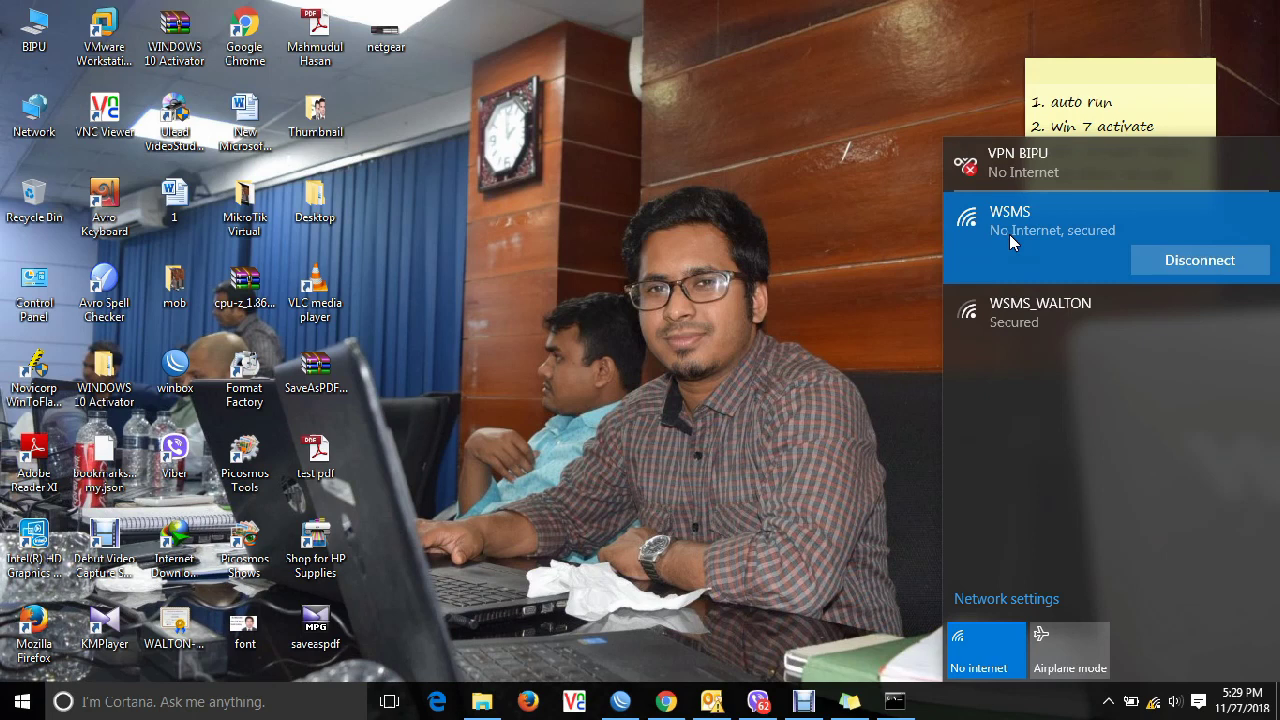
right_click(1155, 708)
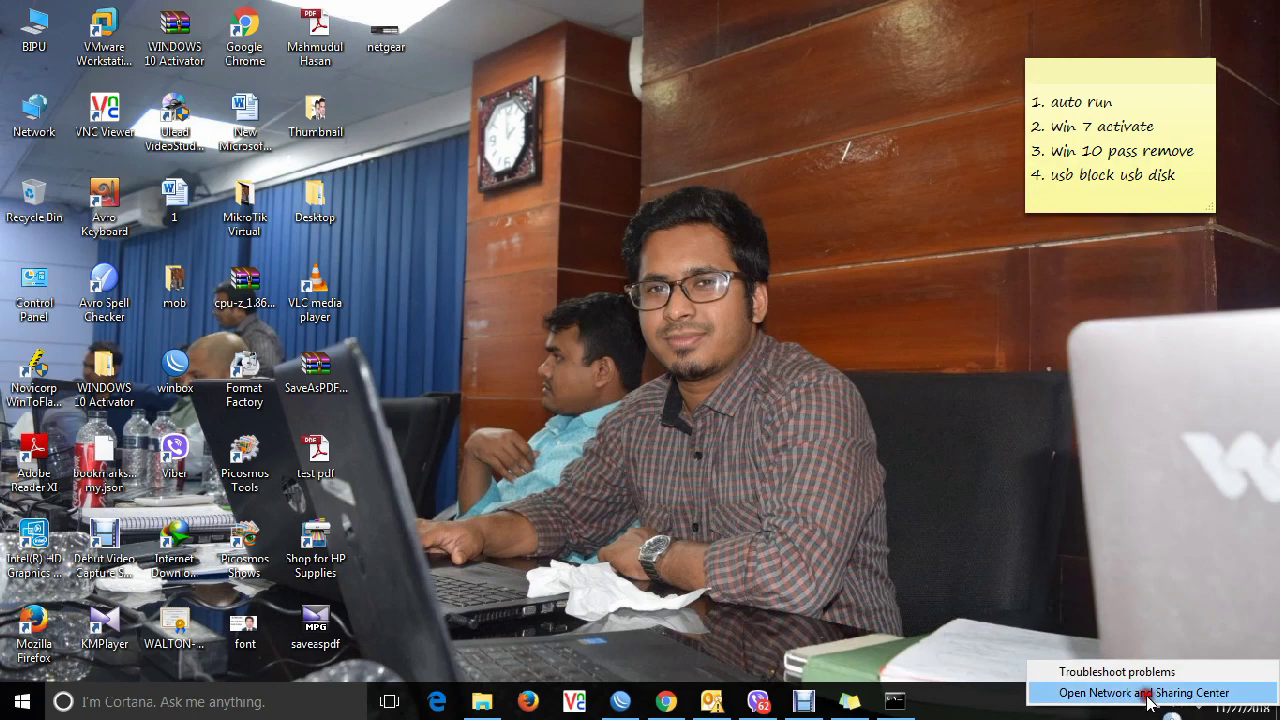
In Network and Sharing Center, view the network adapters and refresh the connections list
click(1147, 697)
click(58, 110)
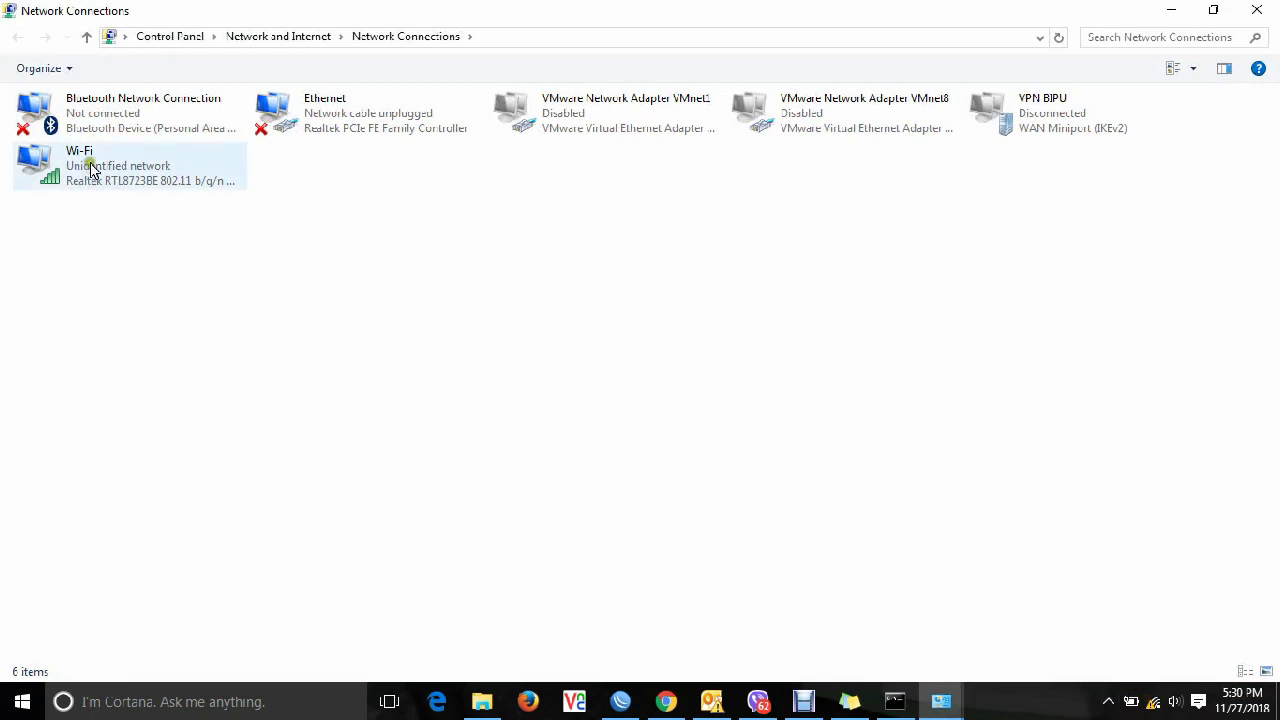
right_click(84, 165)
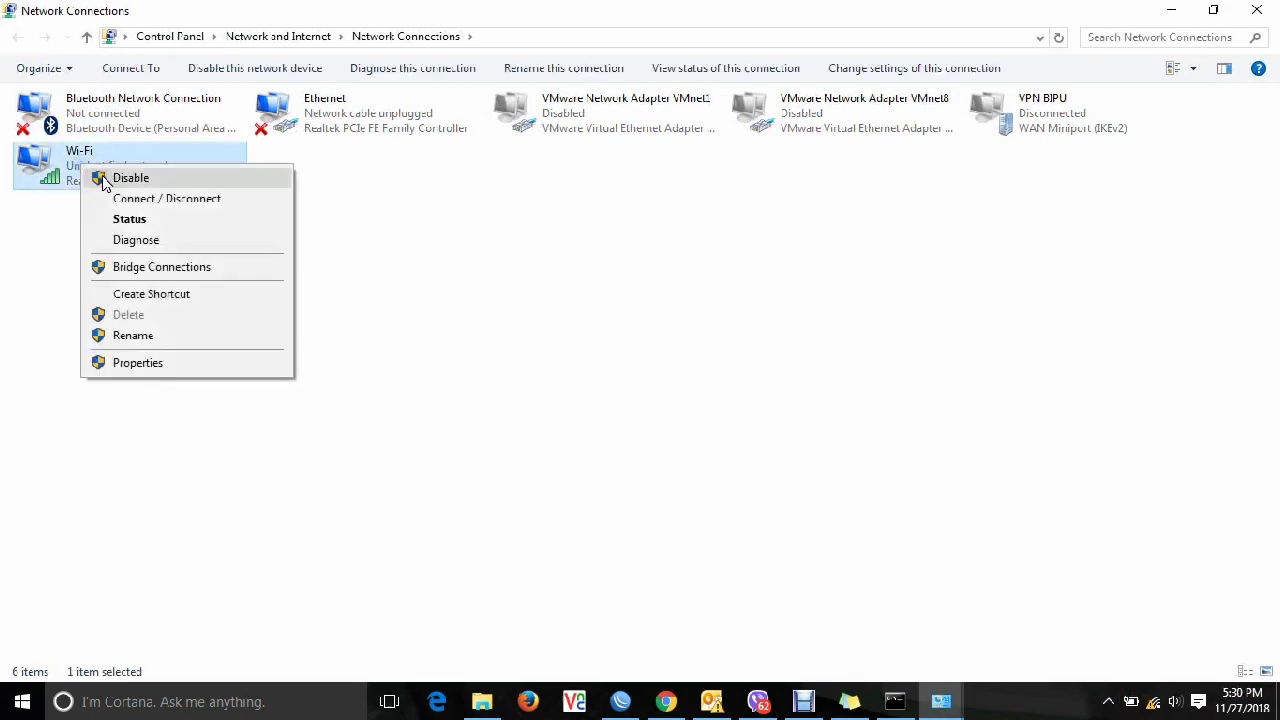
click(536, 280)
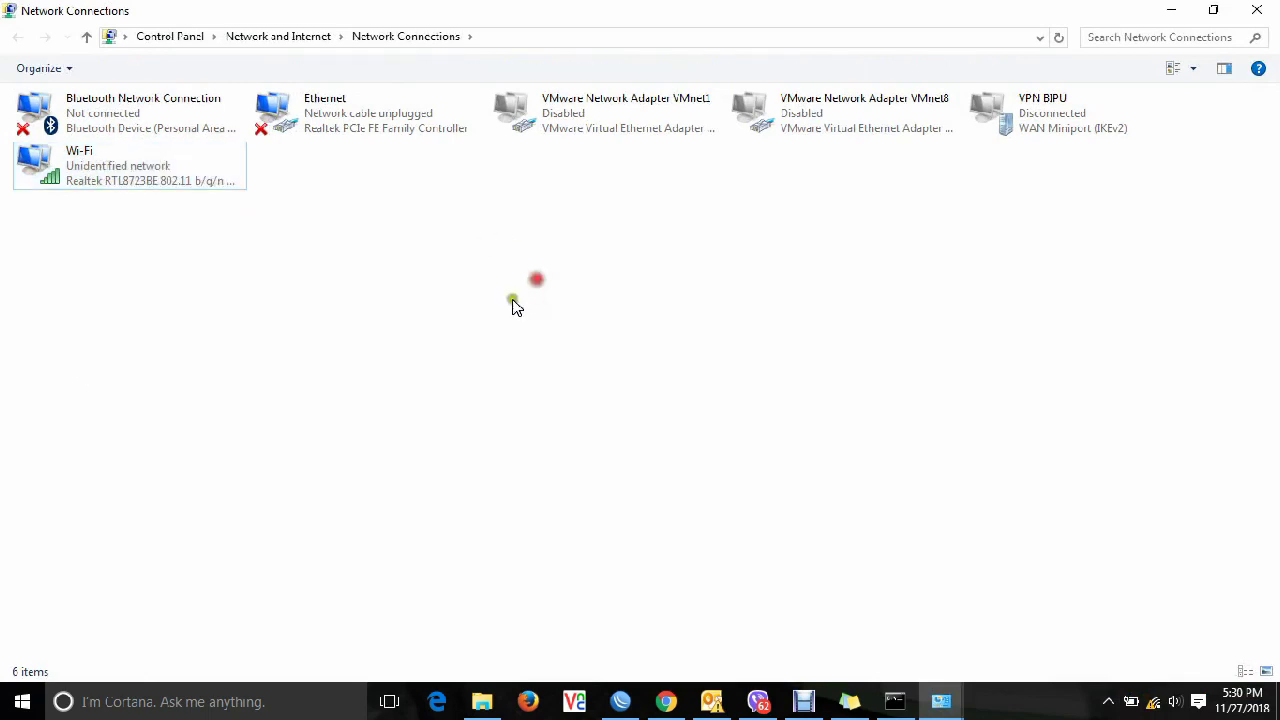
right_click(307, 291)
click(344, 361)
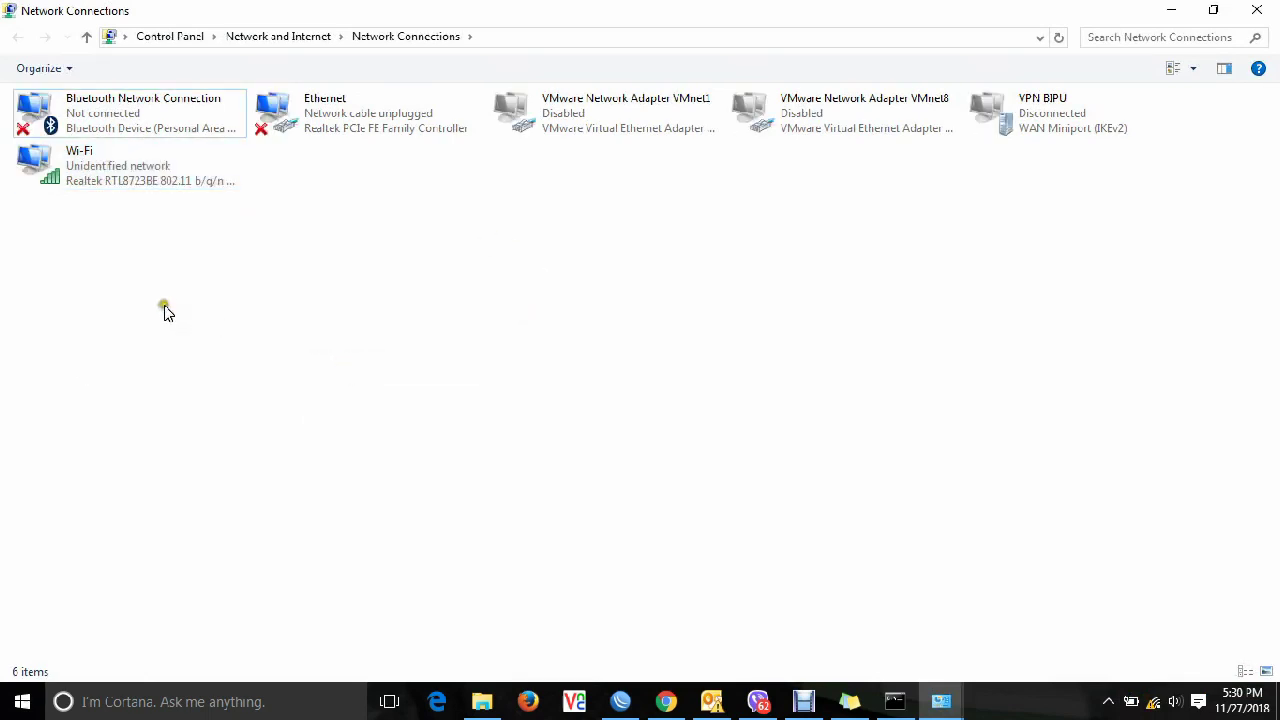
Return to Network and Sharing Center, minimize it, and refresh the desktop
key(alt+Left)
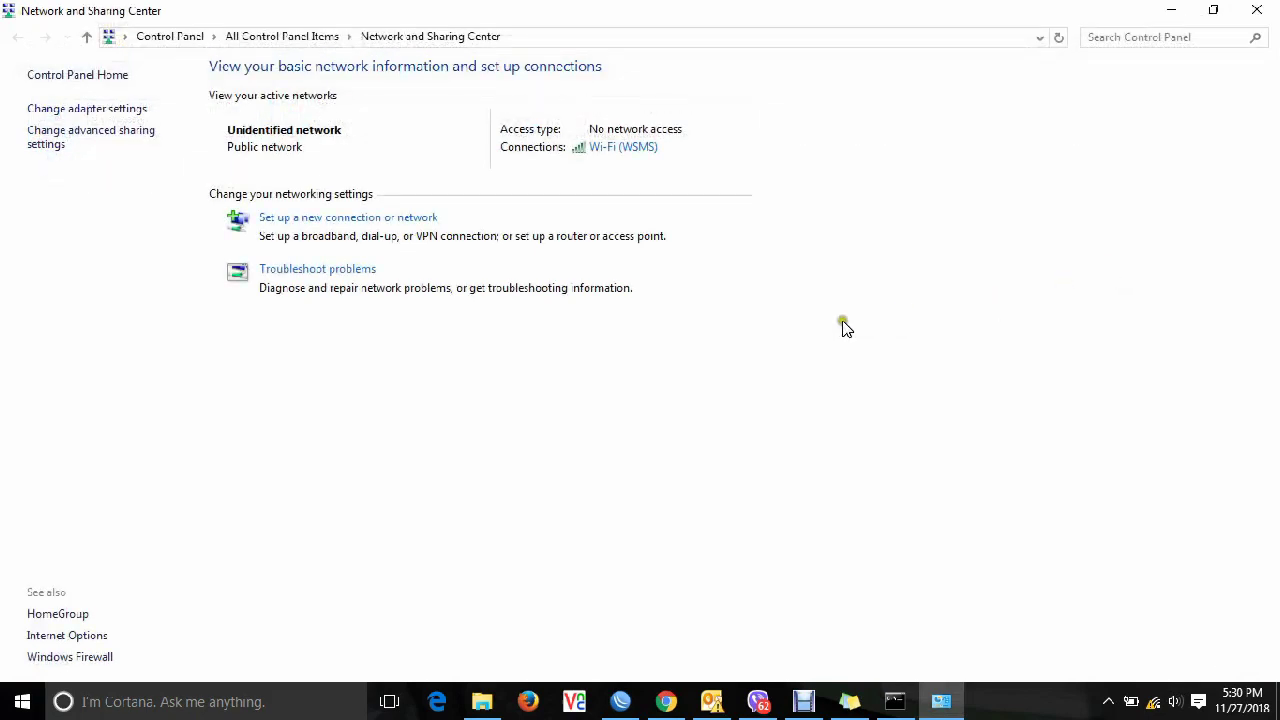
click(1170, 18)
right_click(774, 114)
click(826, 168)
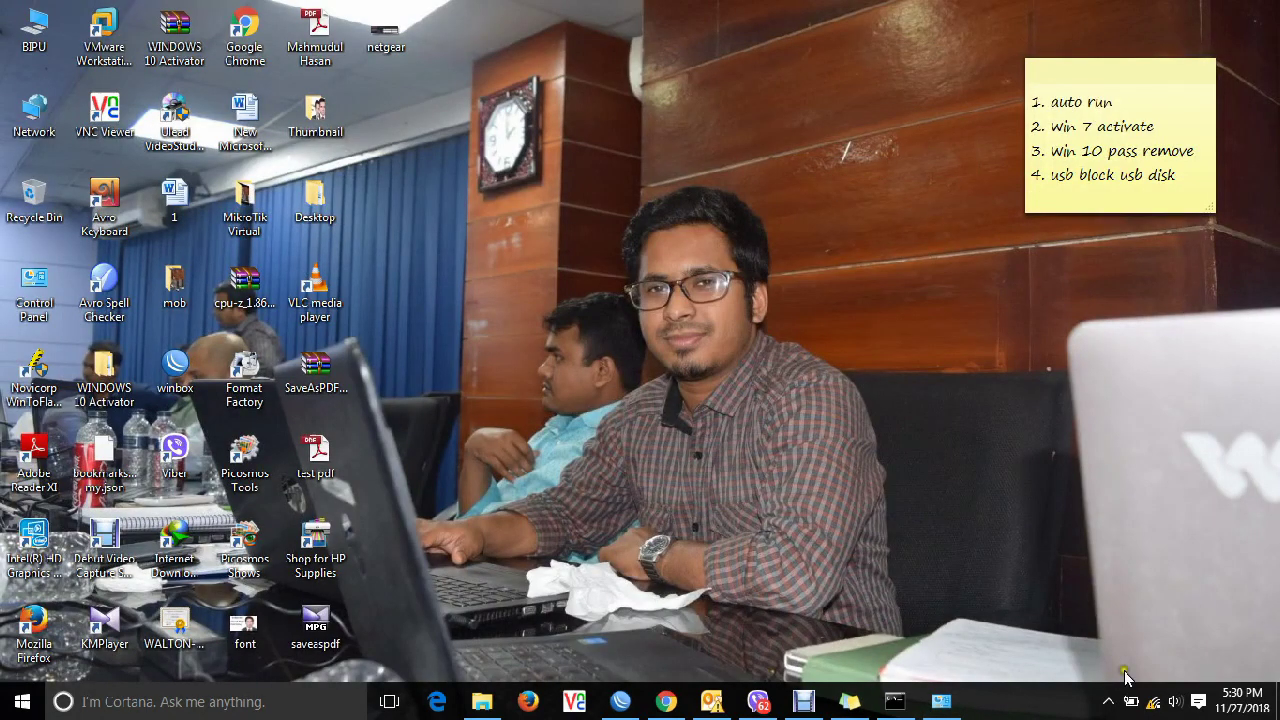
Check the Wi-Fi list again, then refresh the desktop twice
click(1153, 703)
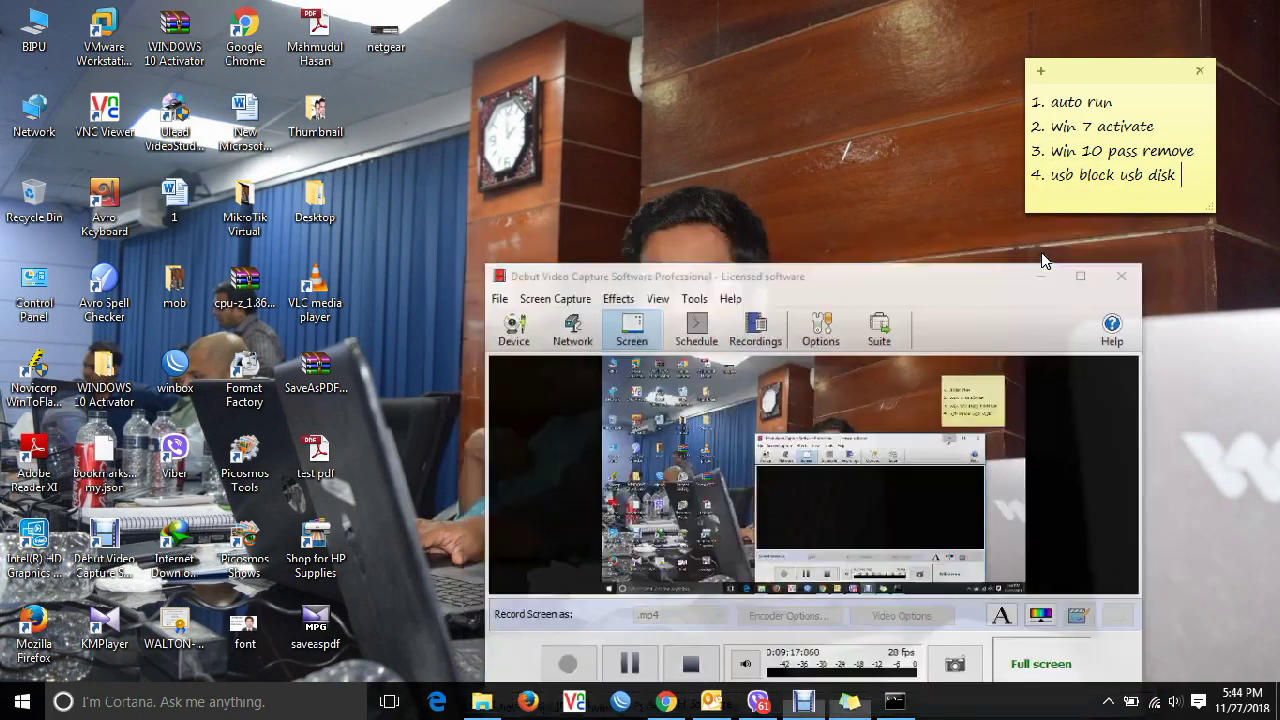
click(1040, 276)
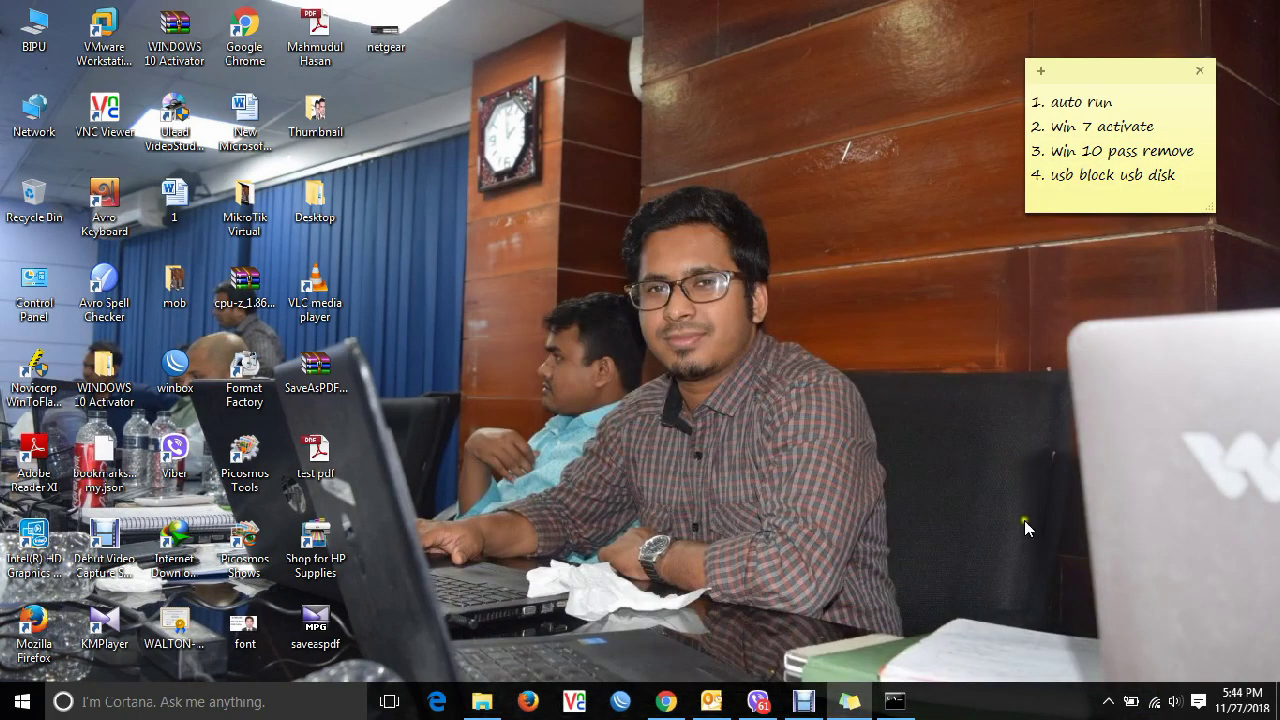
right_click(706, 162)
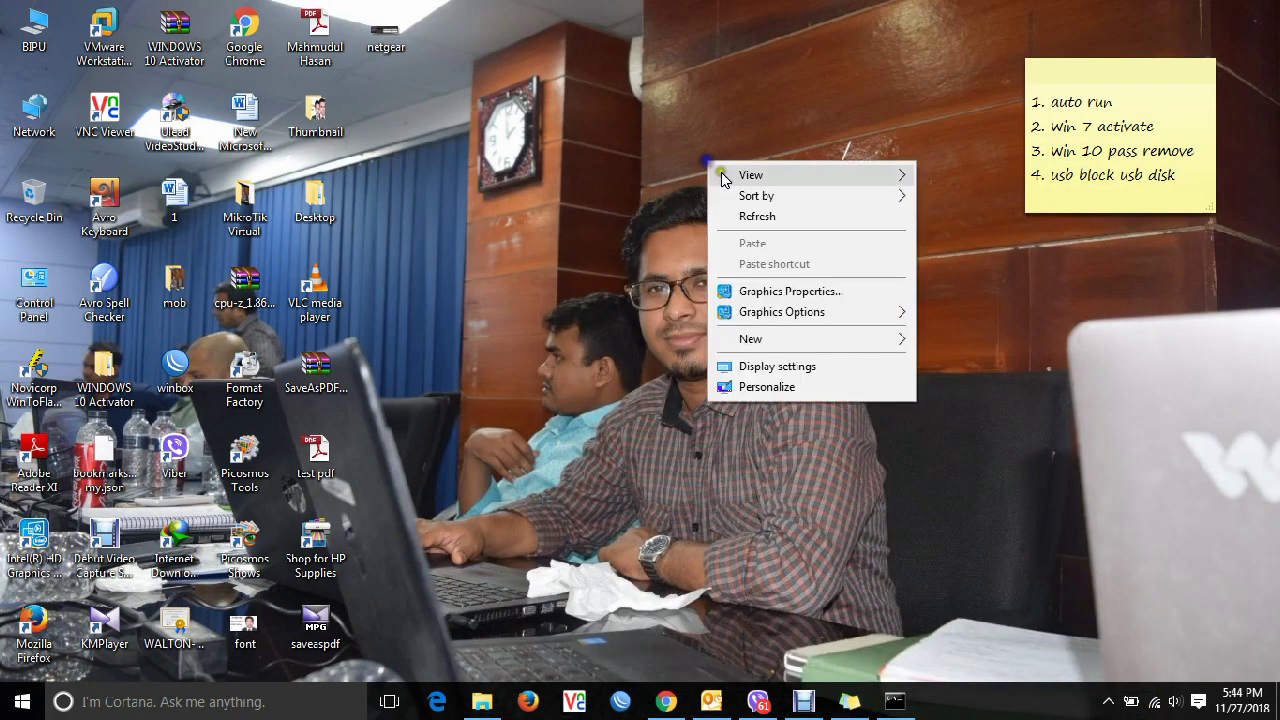
click(765, 219)
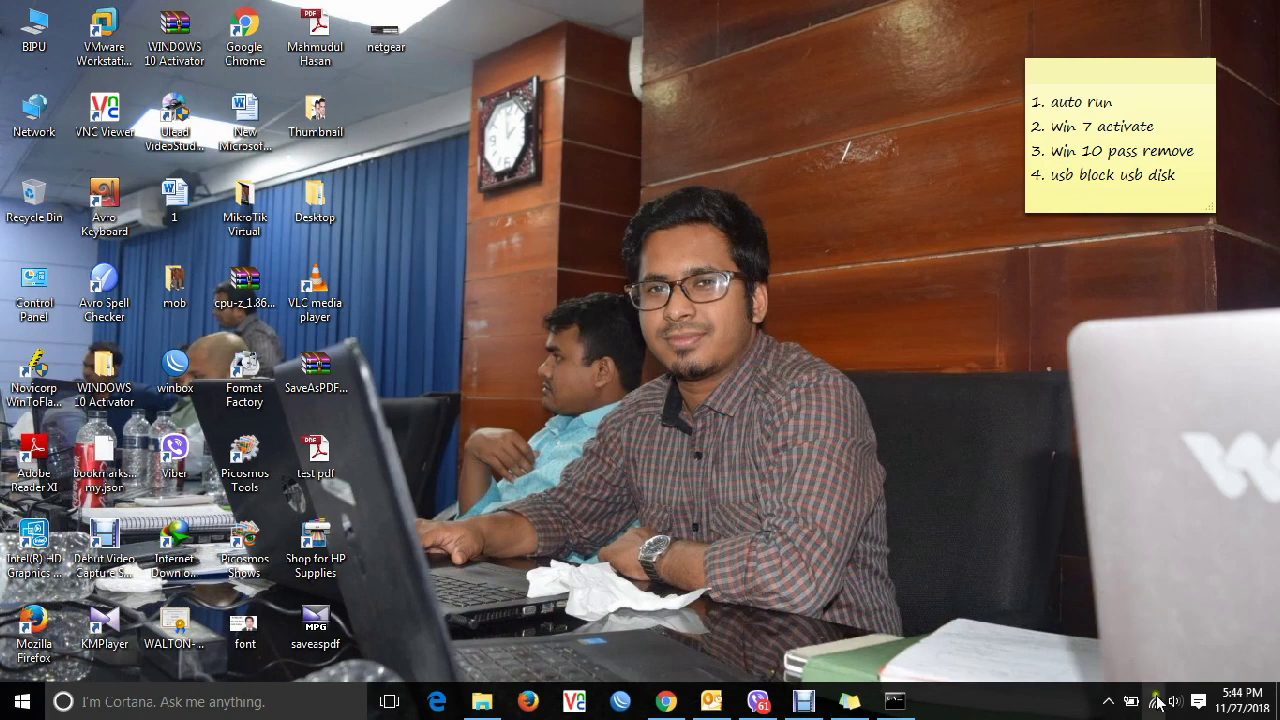
right_click(706, 117)
click(746, 176)
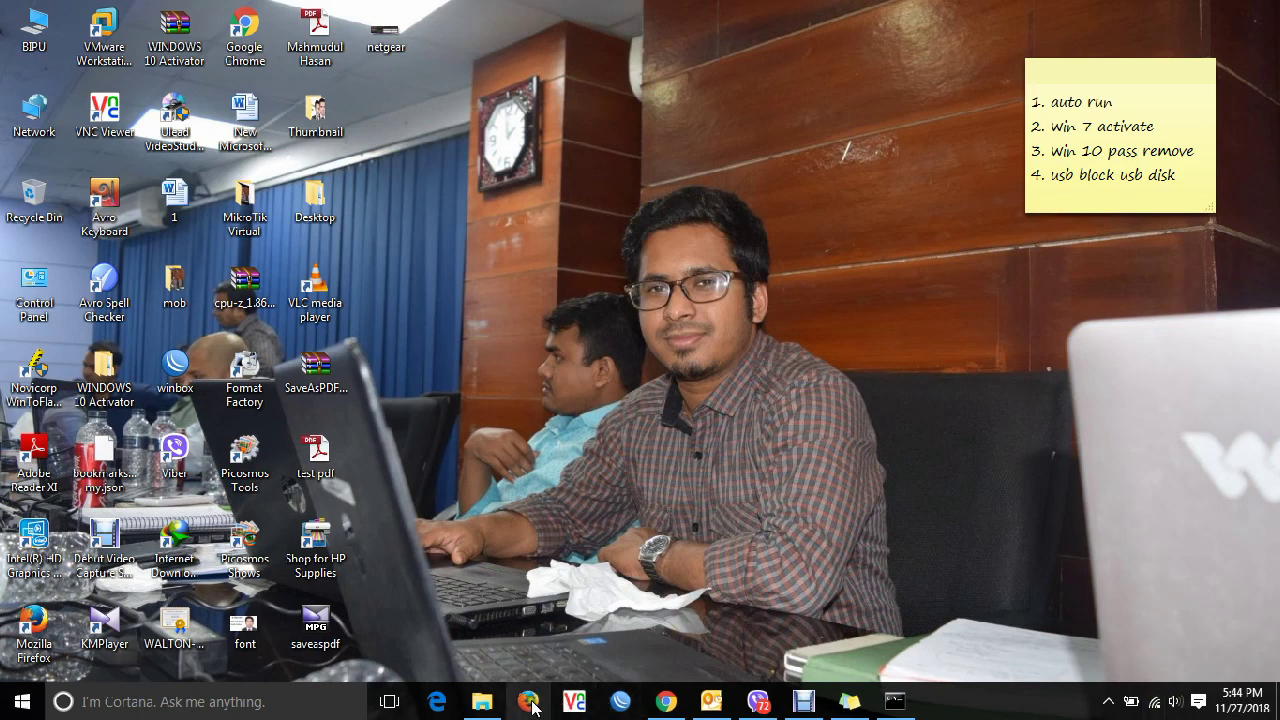
Load YouTube in a new Chrome tab
click(665, 702)
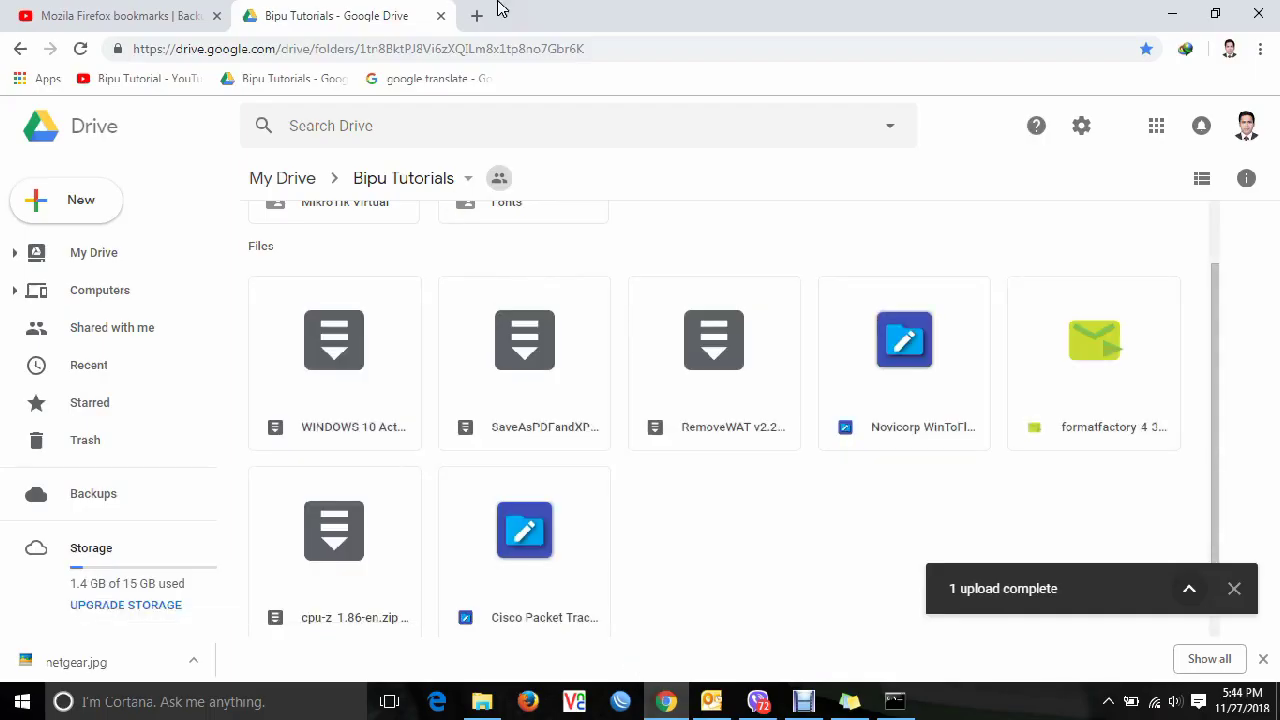
click(476, 15)
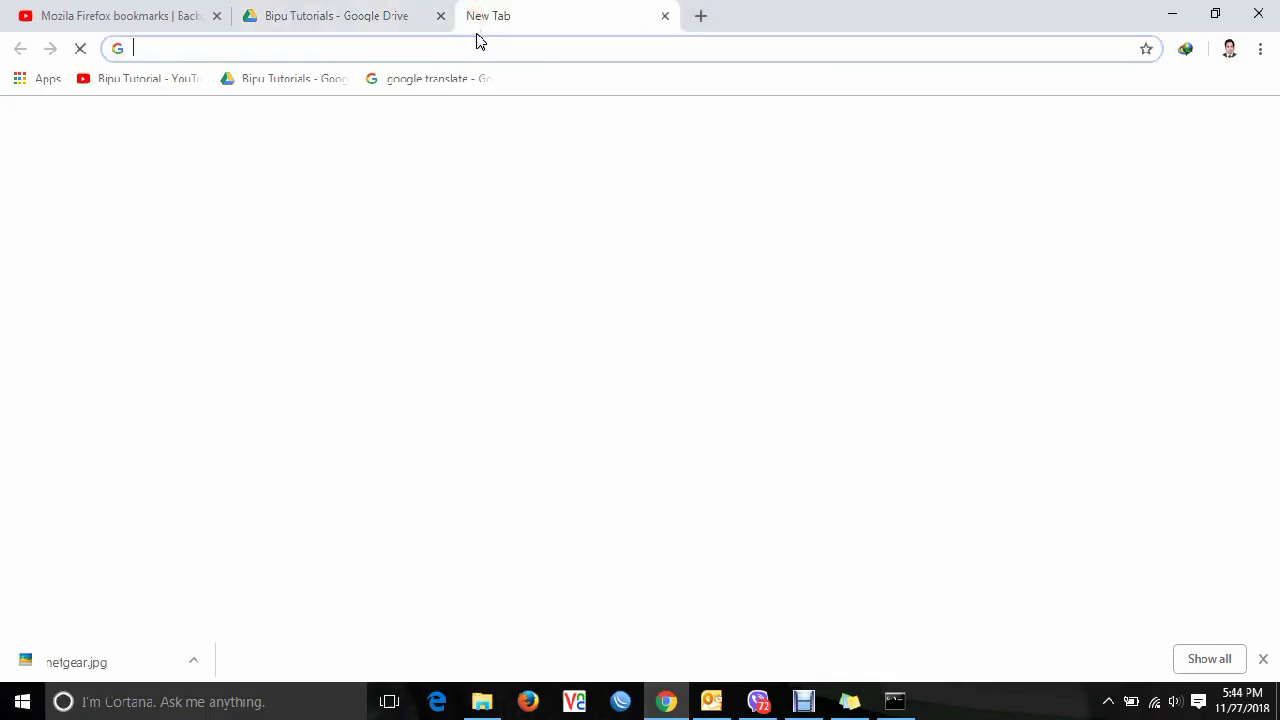
text(you)
key(Return)
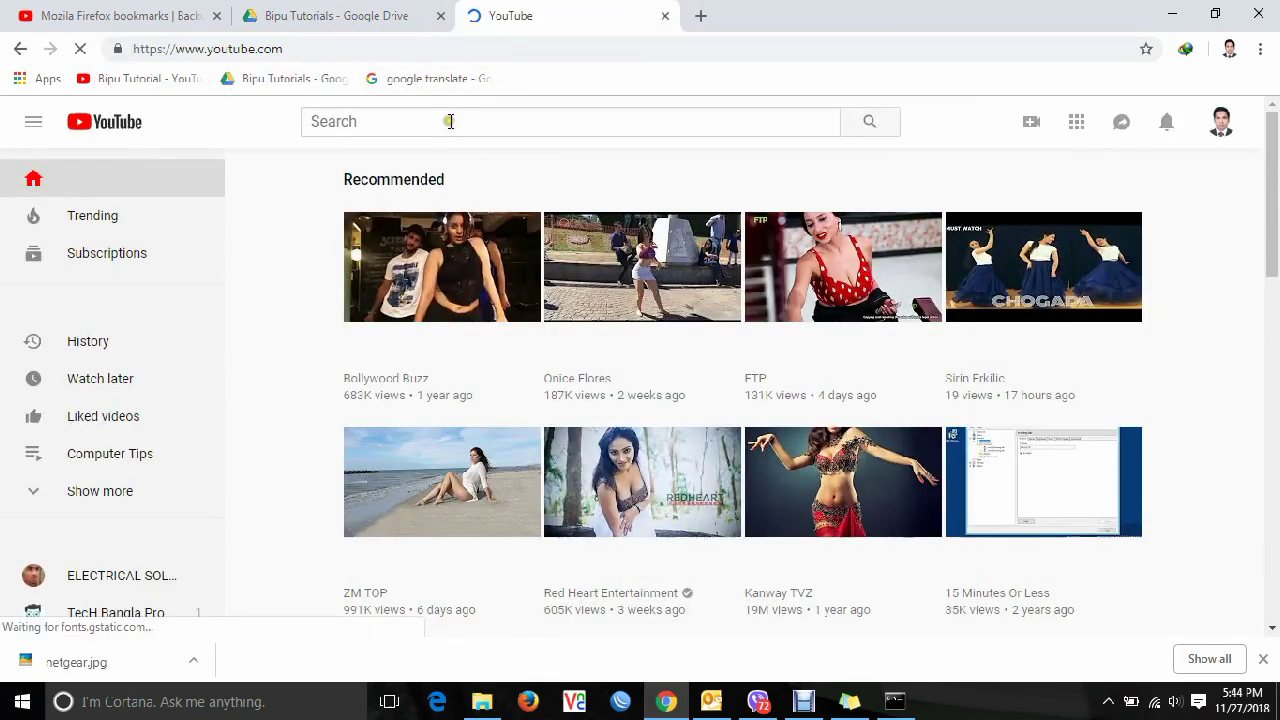
Search YouTube for 'bipu tutorial' and open the Bipu Tutorial channel page
click(450, 121)
text(bi)
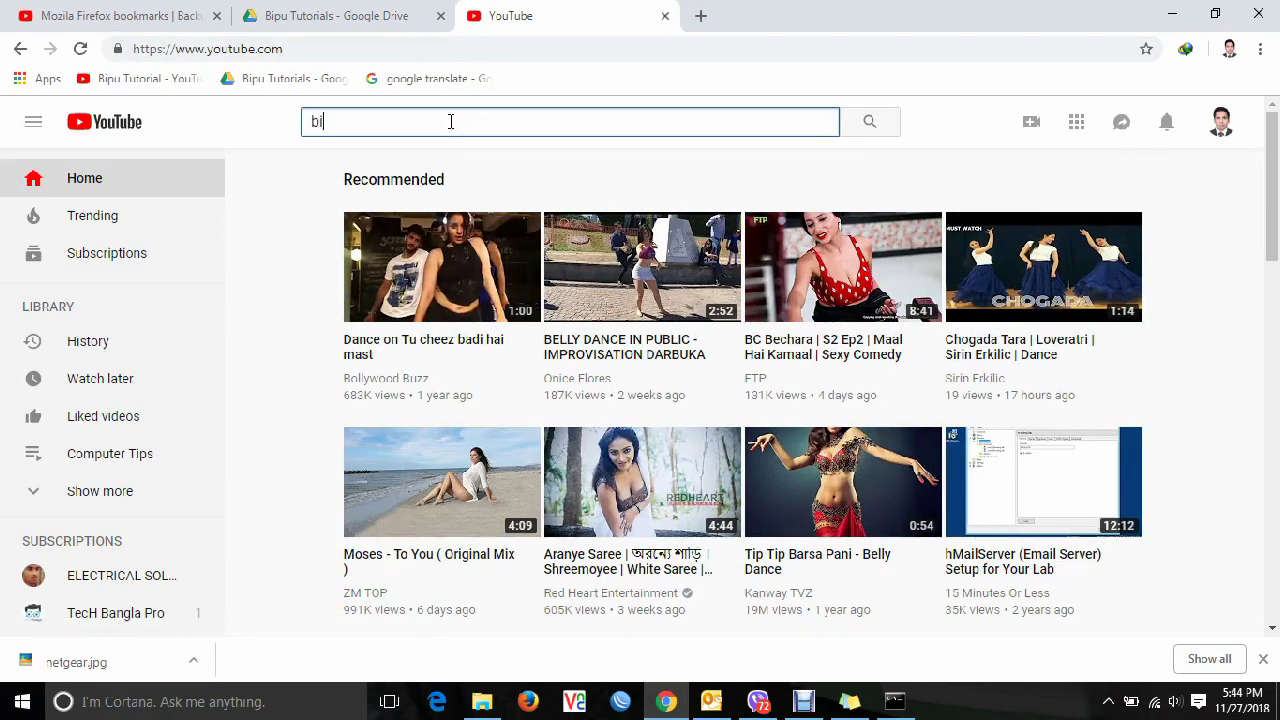
text(pu t)
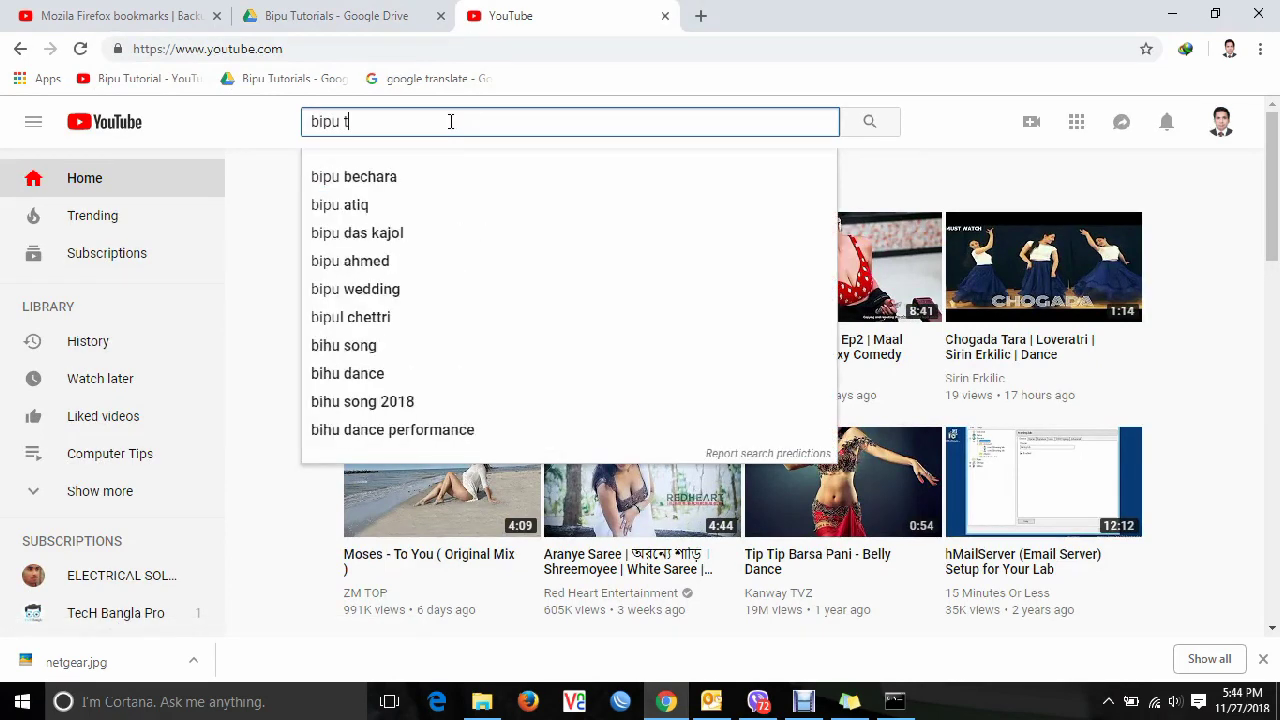
text(utorial)
key(Return)
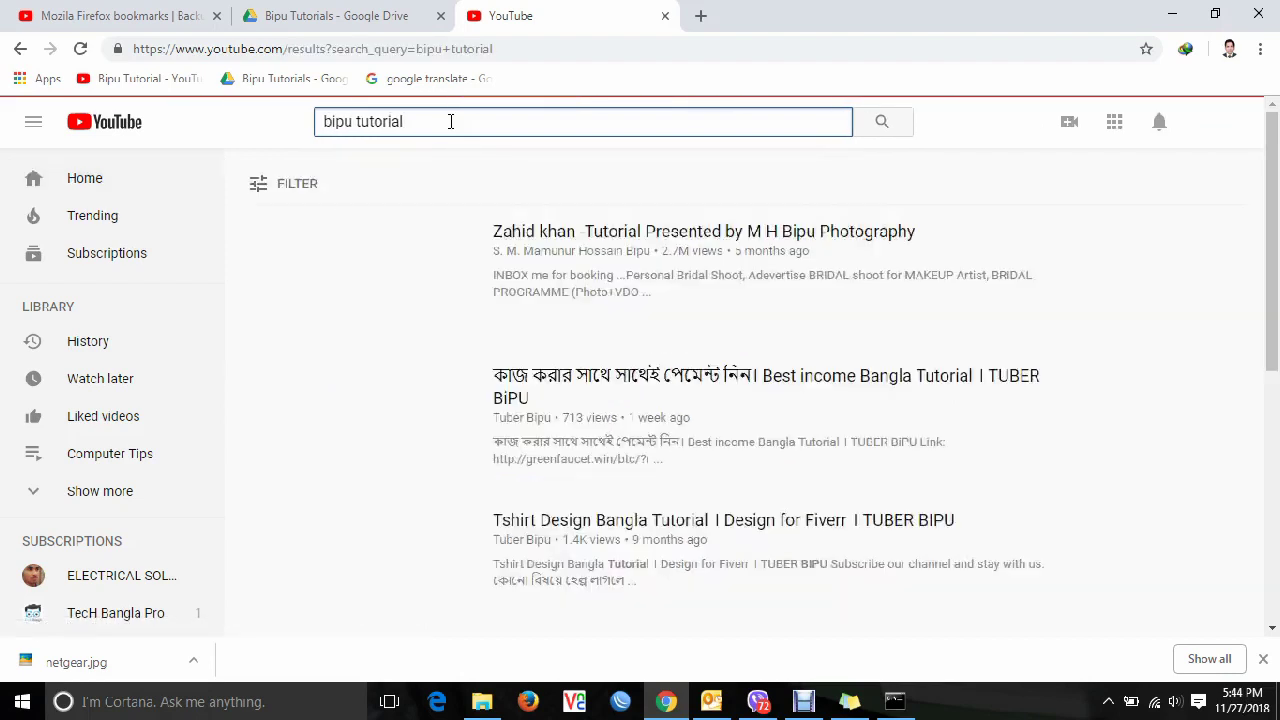
scroll(436, 290, down, 5)
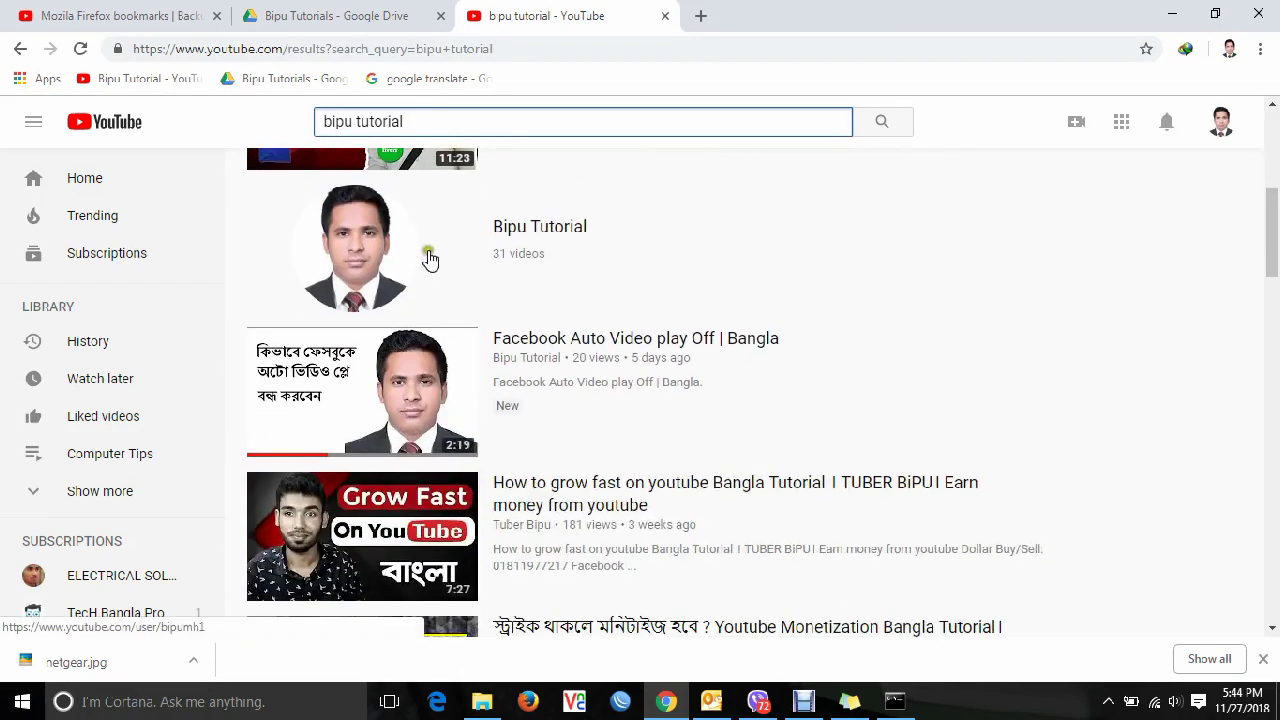
click(423, 252)
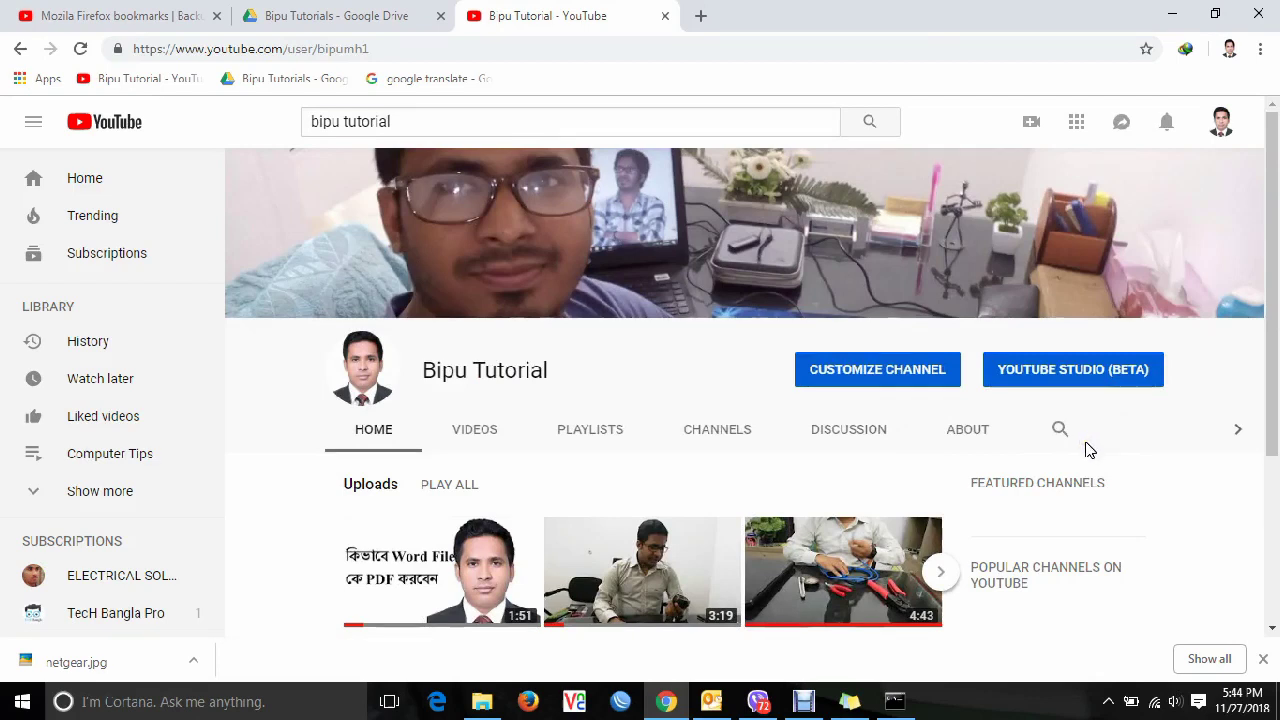
click(803, 702)
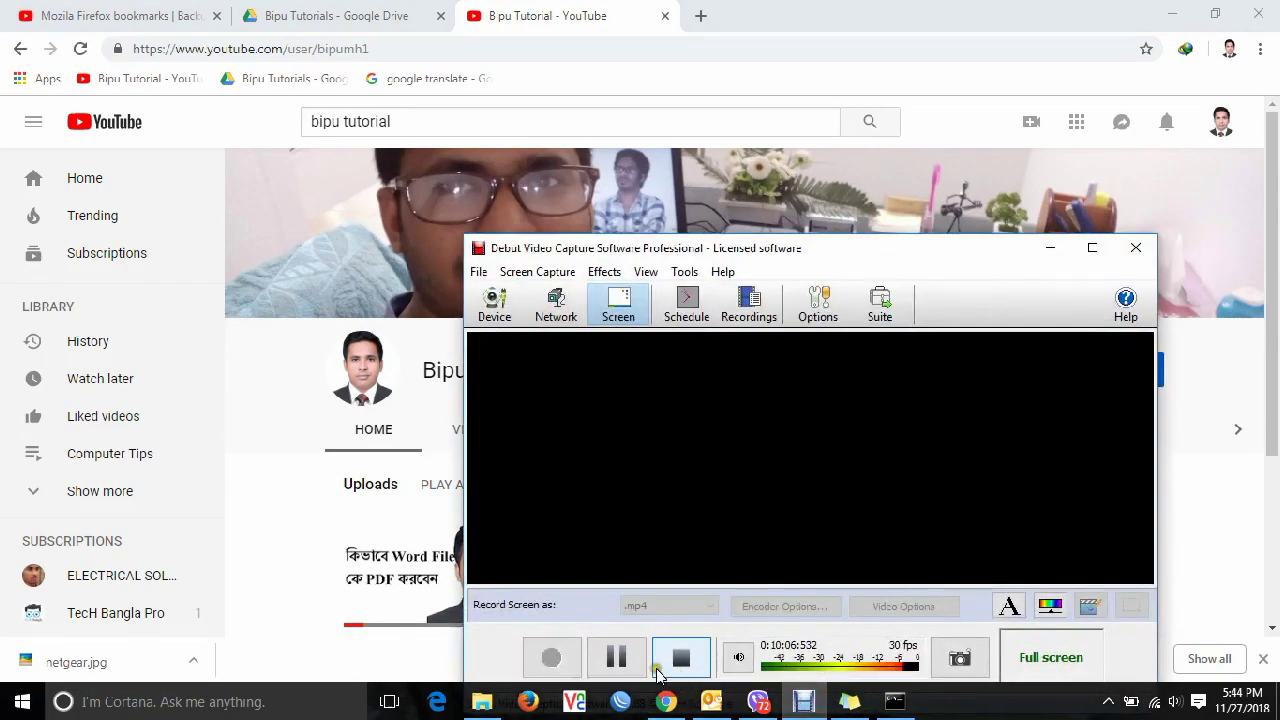
click(660, 668)
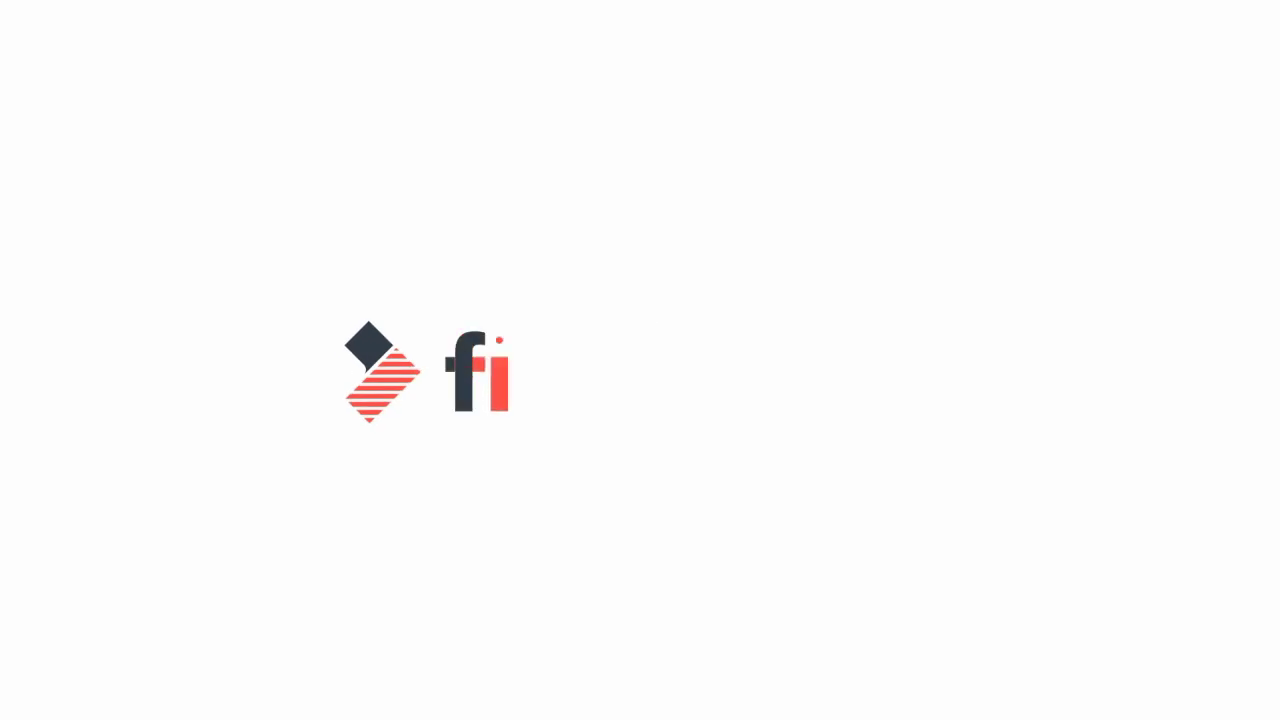